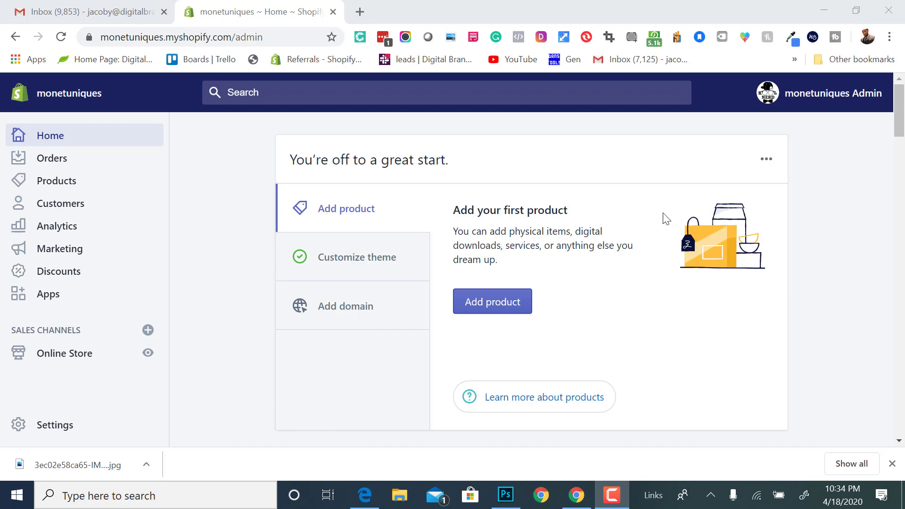
# - Open digitalbrandz.marketing in a new tab, look over its mobile-style home page and expand its navigation menu
pyautogui.click(360, 11)
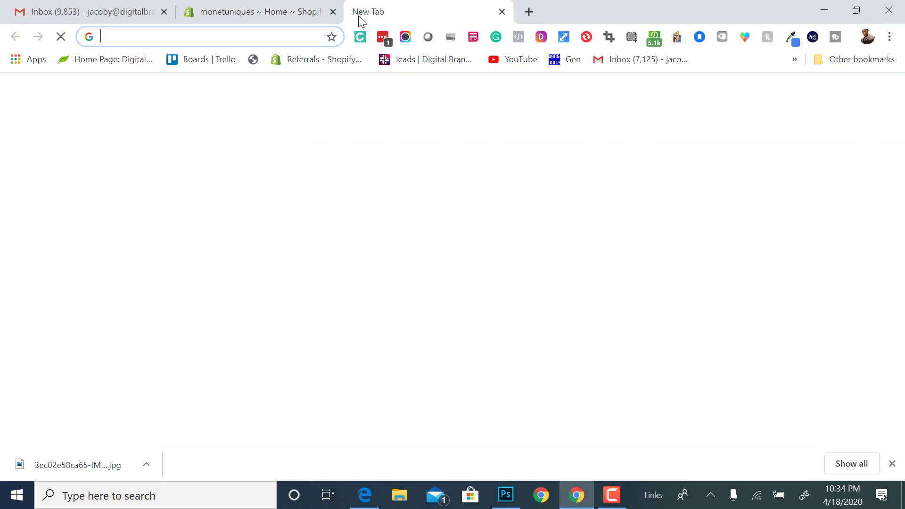
pyautogui.write('di')
pyautogui.click(287, 69)
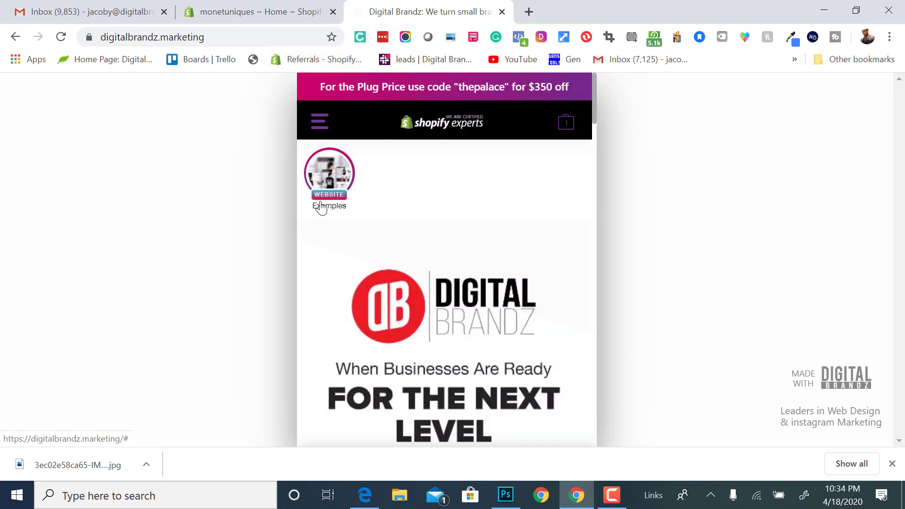
pyautogui.scroll(-2, 328, 231)
pyautogui.click(320, 122)
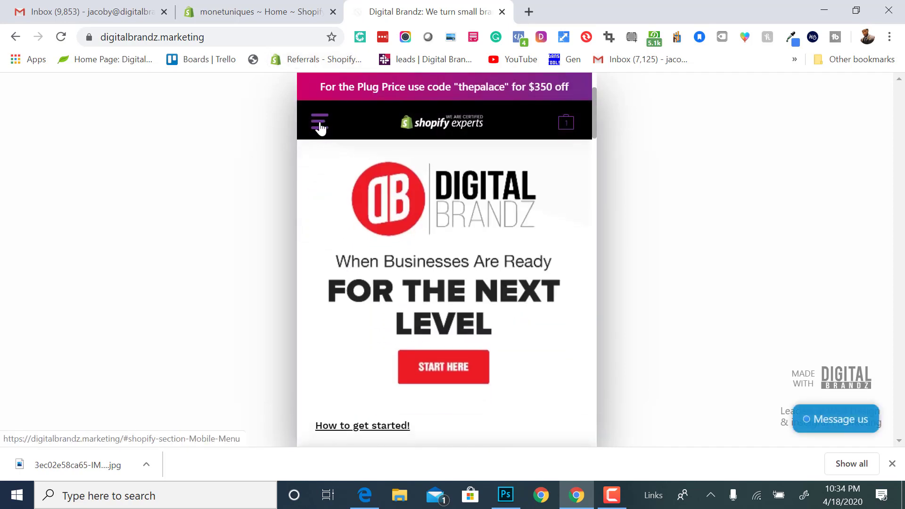
# - Open canva.com in a new tab and view its Google sign-up option, dismissing the sign-in window
pyautogui.click(529, 12)
pyautogui.write('canva.com')
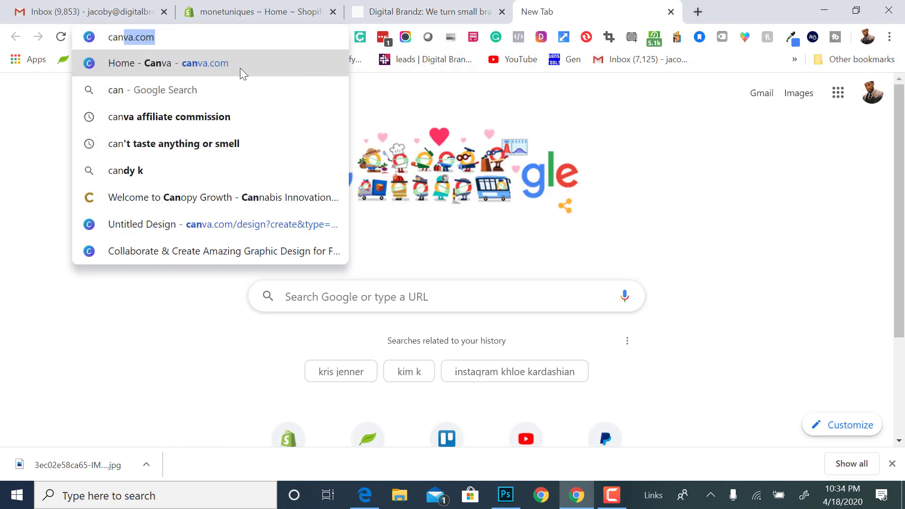
pyautogui.click(241, 72)
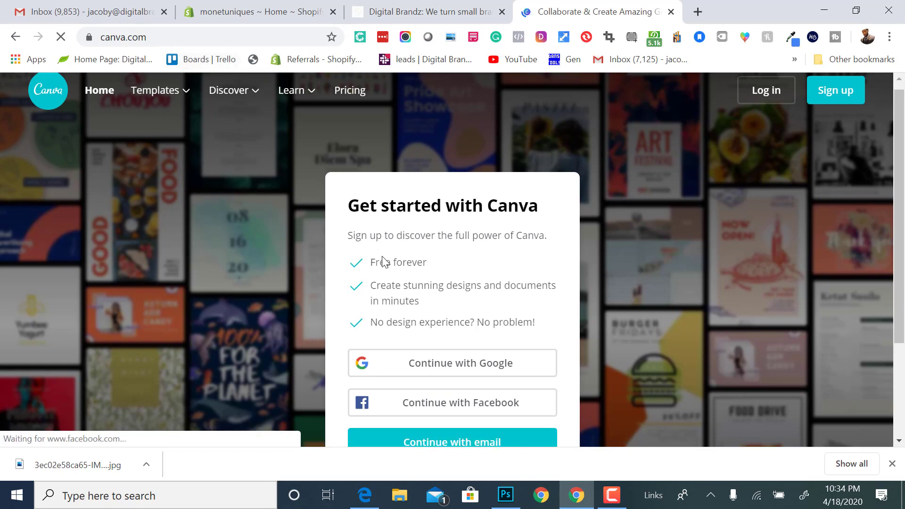
pyautogui.scroll(-3, 382, 261)
pyautogui.click(458, 271)
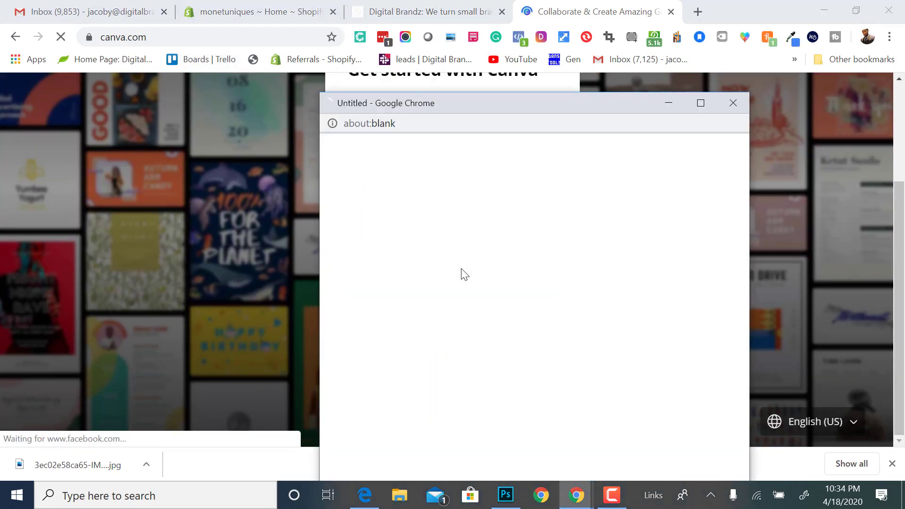
pyautogui.click(733, 103)
pyautogui.scroll(3, 602, 99)
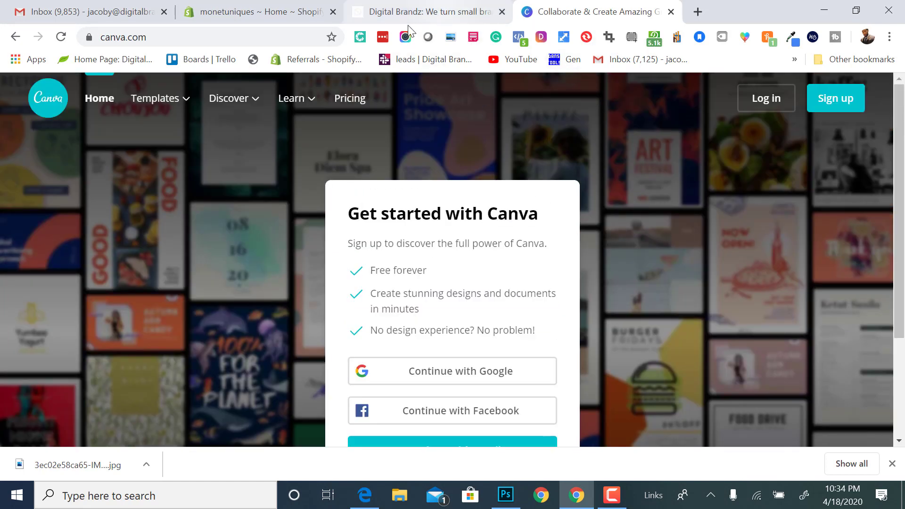
# - Return to the Shopify admin and open the Online Store's live Instashop 9.3 theme for customization
pyautogui.click(290, 21)
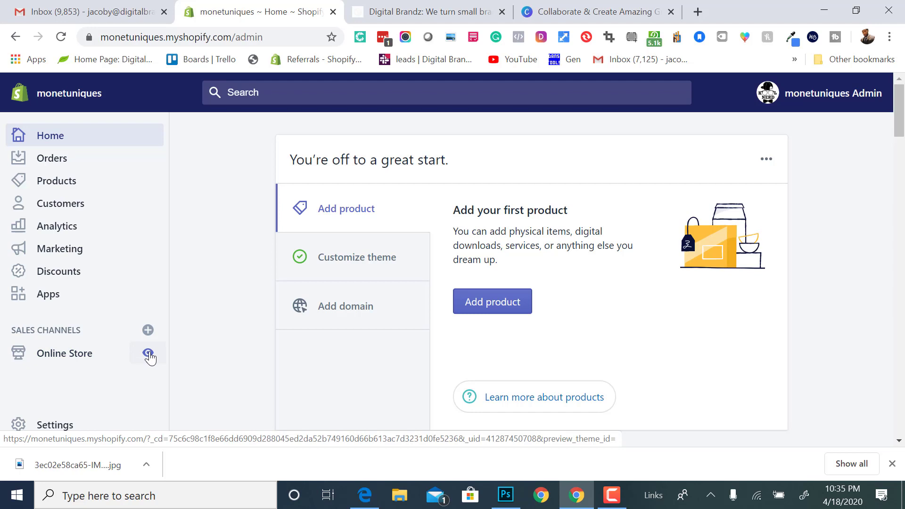
pyautogui.click(45, 359)
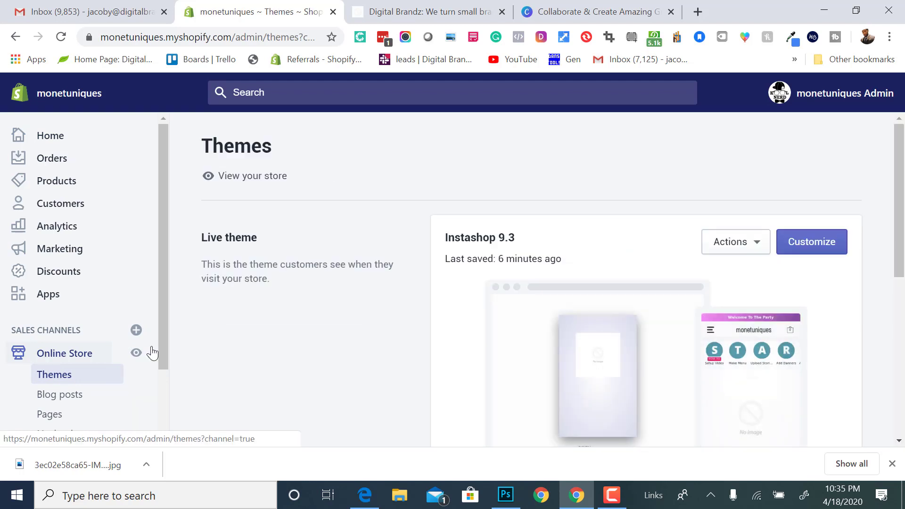
pyautogui.scroll(-1, 518, 274)
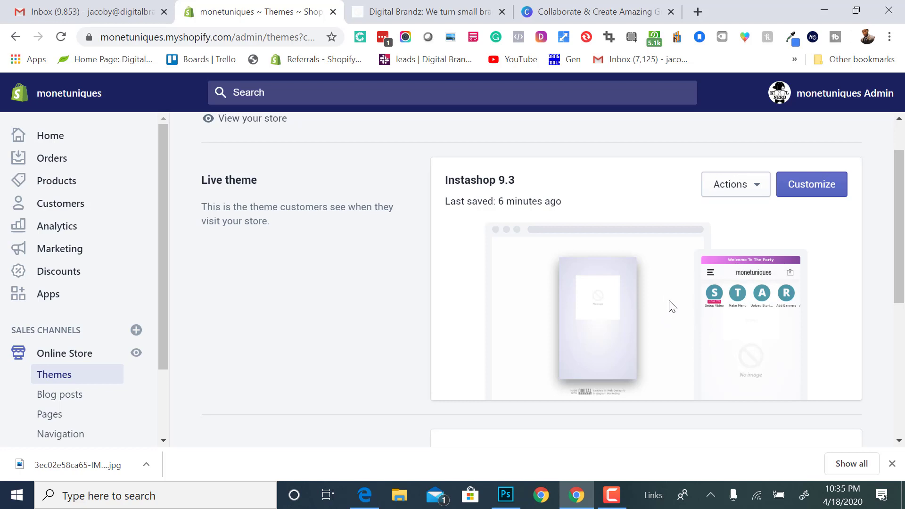
pyautogui.click(810, 199)
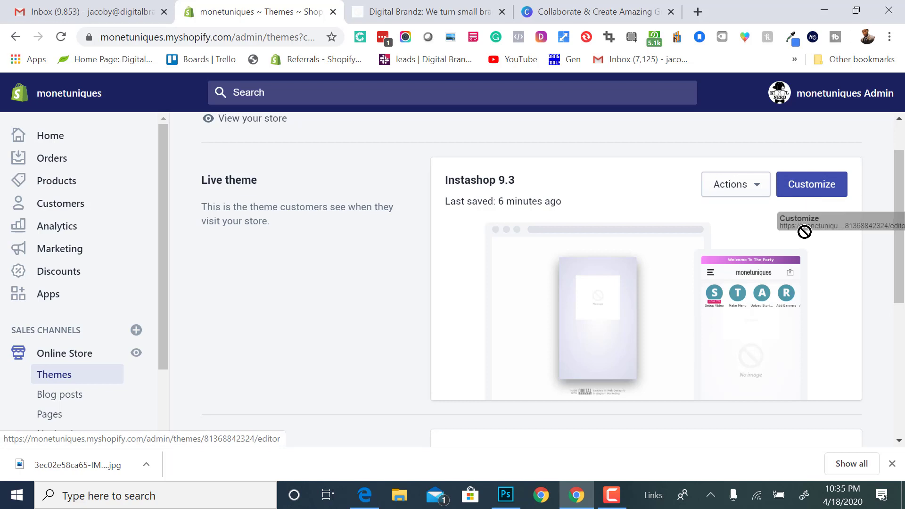
pyautogui.click(801, 193)
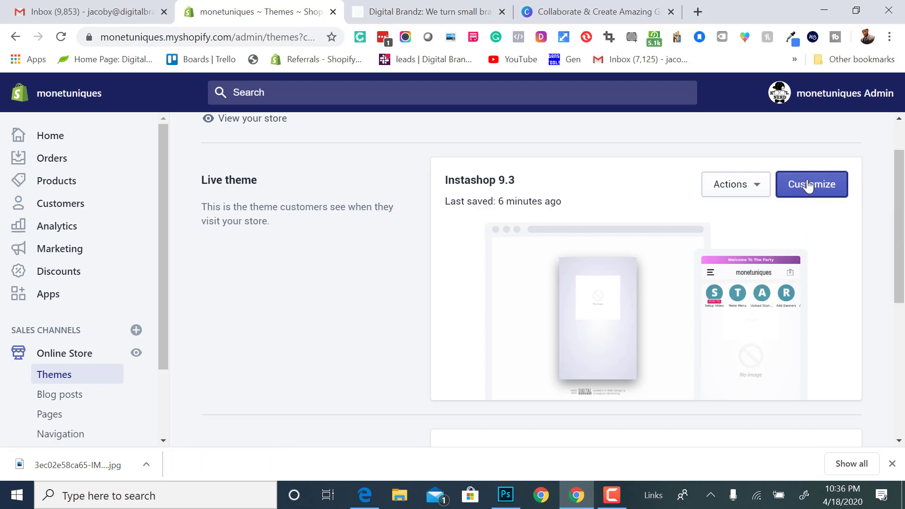
pyautogui.click(730, 194)
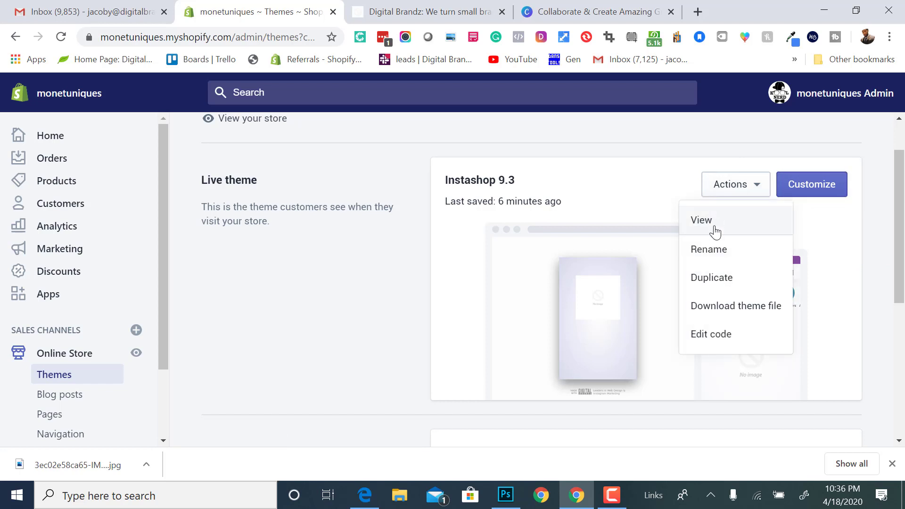
pyautogui.click(613, 263)
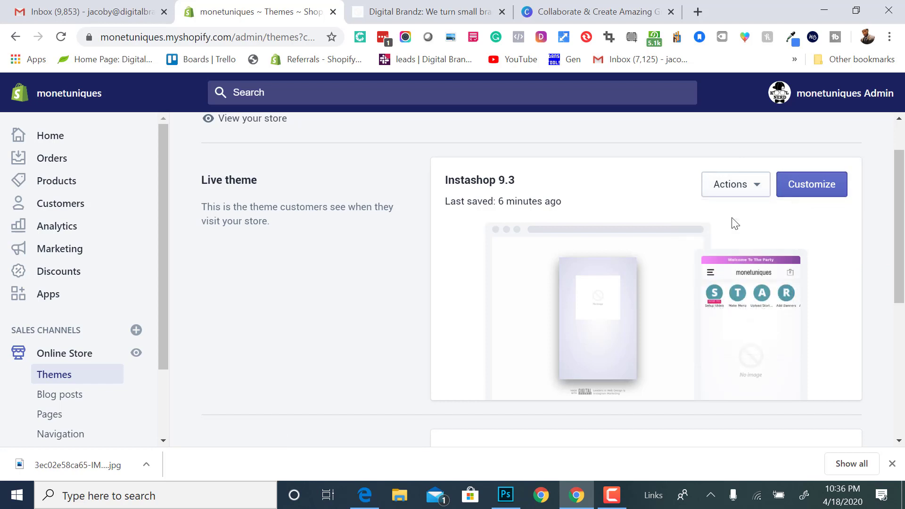
pyautogui.click(819, 194)
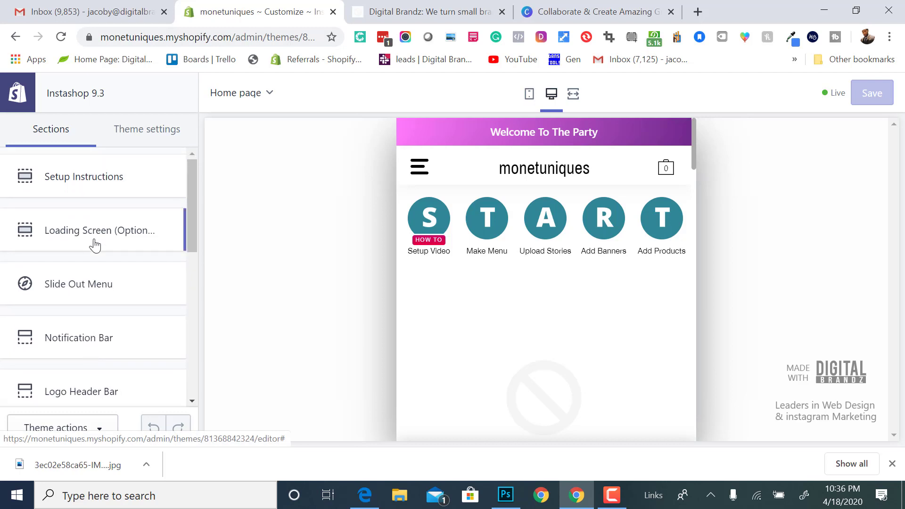
# - Look over the theme's home page preview and its Setup Instructions section, then return to the sections list
pyautogui.scroll(-2, 91, 238)
pyautogui.scroll(2, 94, 246)
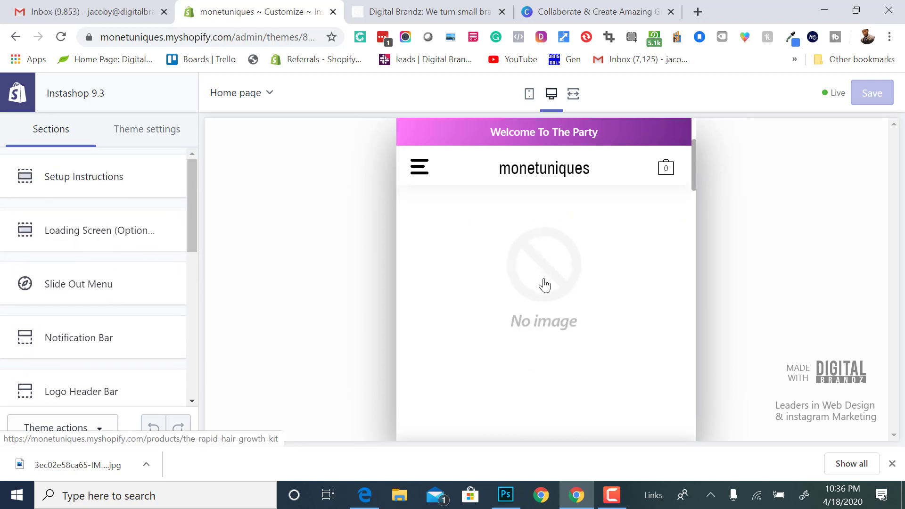
pyautogui.click(73, 181)
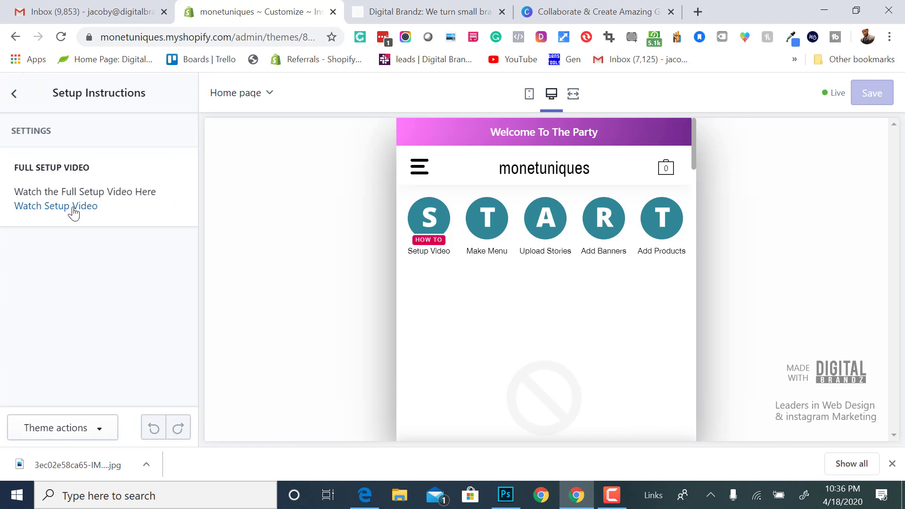
pyautogui.click(13, 95)
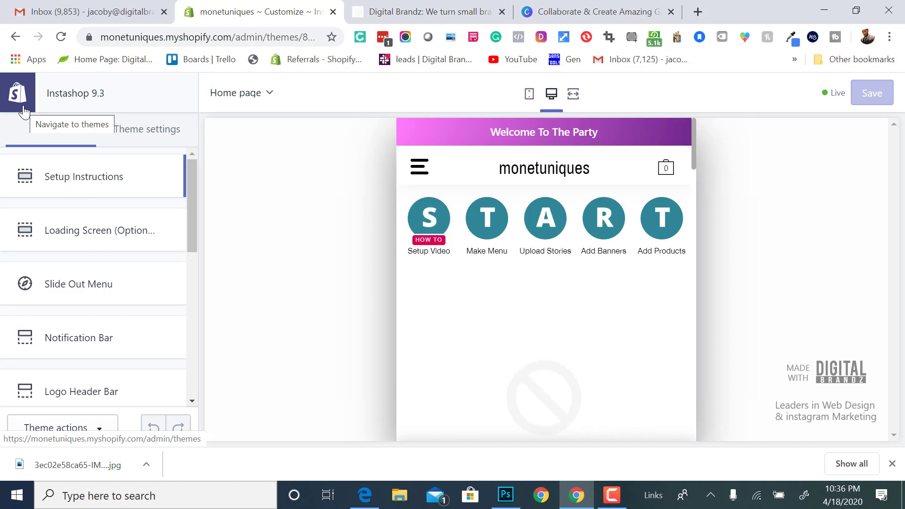
# - Split the browser tabs into a 1x2 side-by-side layout and open youtube.com beside the theme editor
pyautogui.click(566, 41)
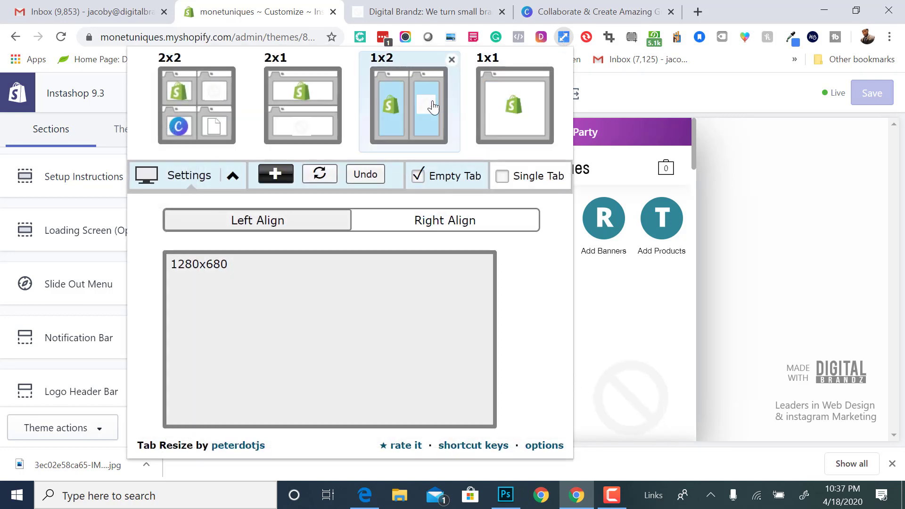
pyautogui.click(417, 117)
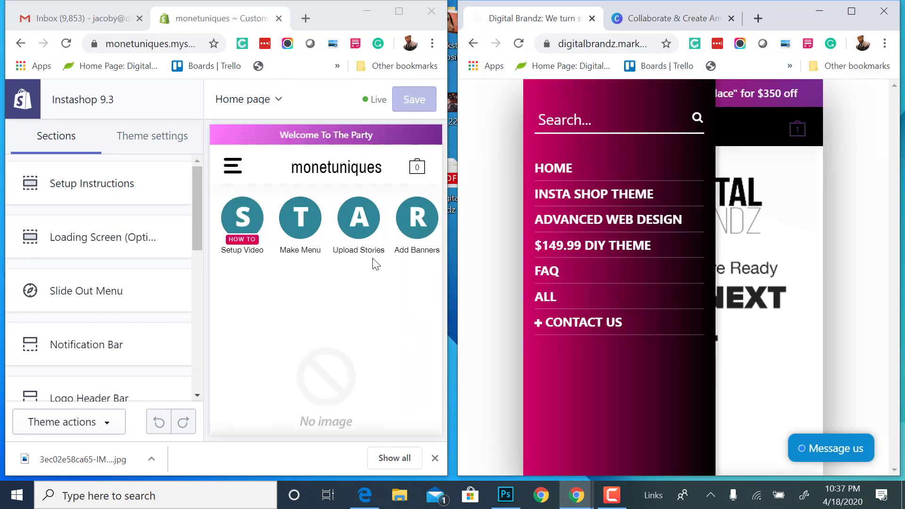
pyautogui.click(608, 44)
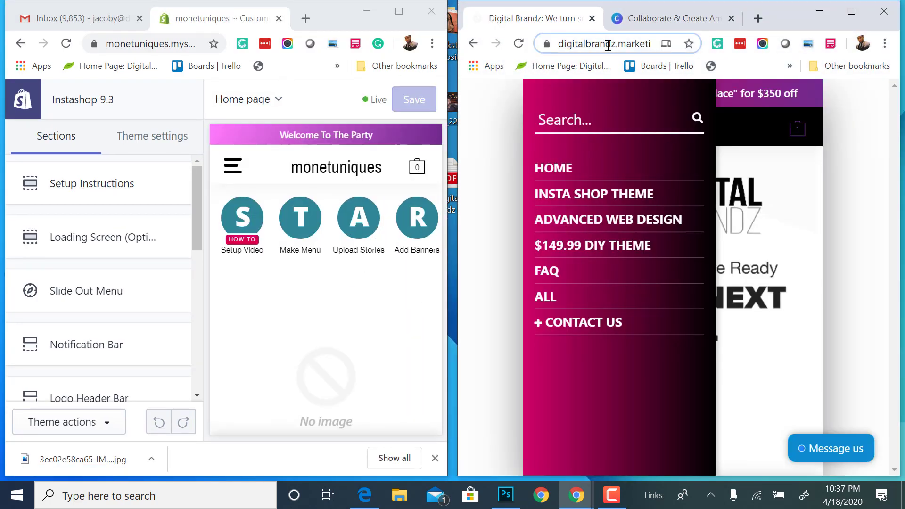
pyautogui.write('youtube.com')
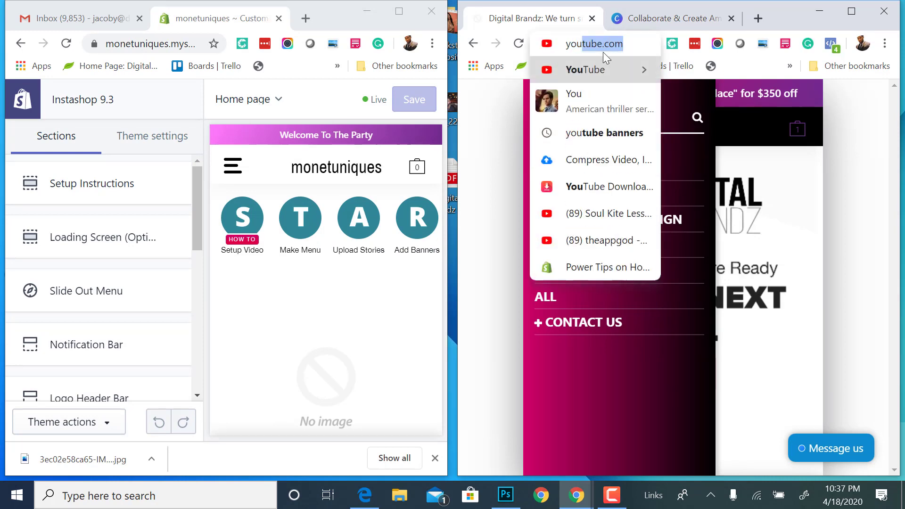
pyautogui.click(598, 64)
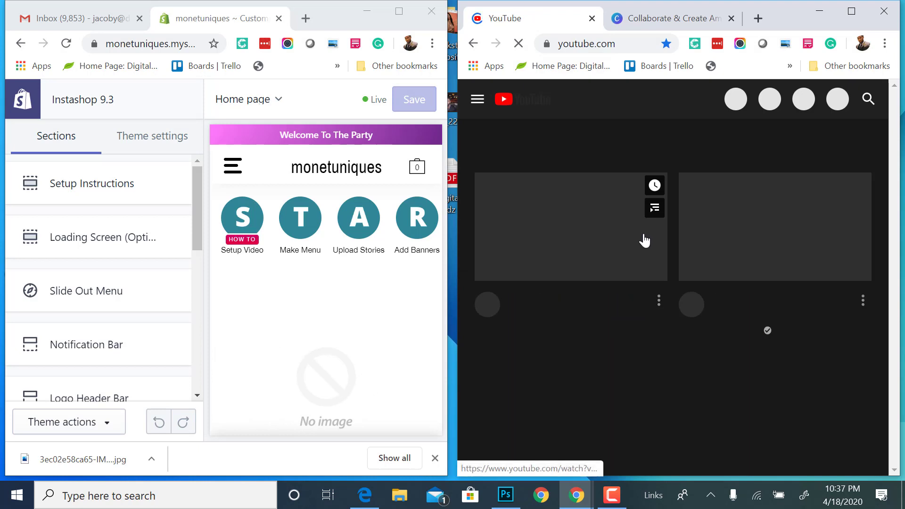
# - Search YouTube for "instashop tutorial" and open the InstaShop Tutorial video
pyautogui.click(583, 226)
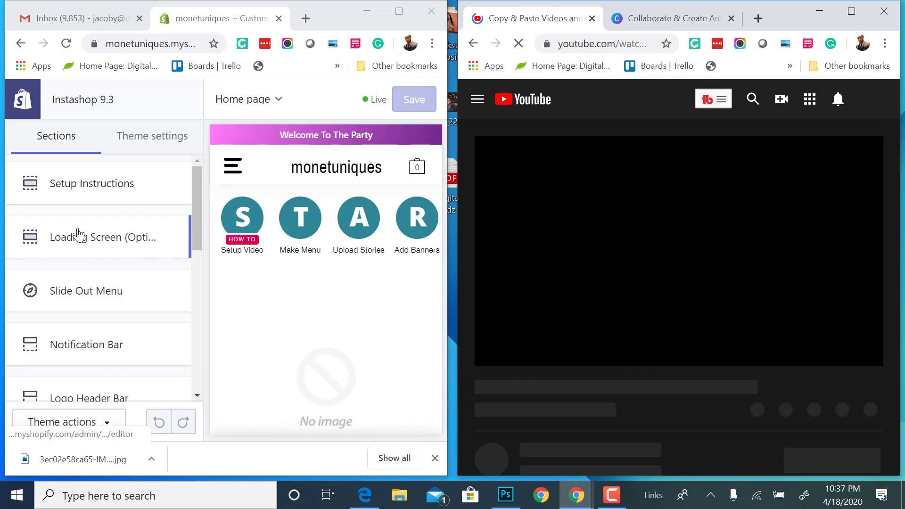
pyautogui.scroll(-4, 117, 281)
pyautogui.scroll(-5, 262, 320)
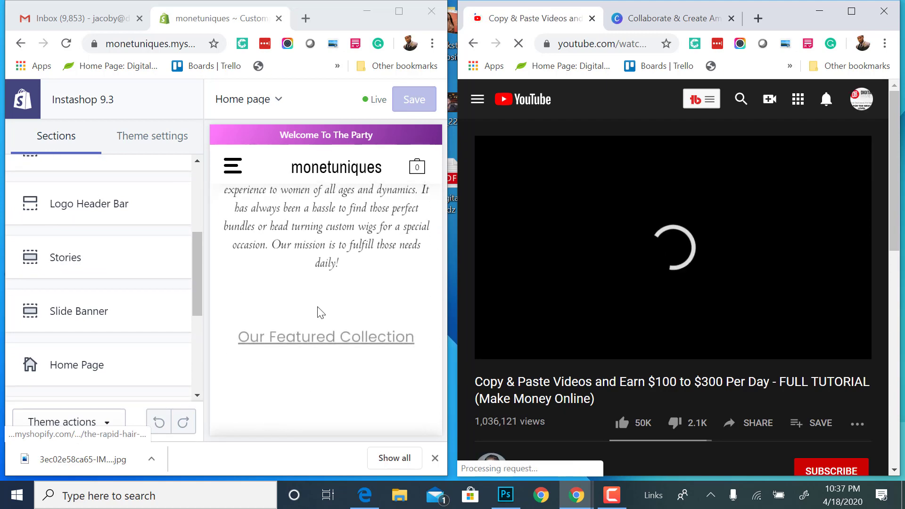
pyautogui.click(740, 99)
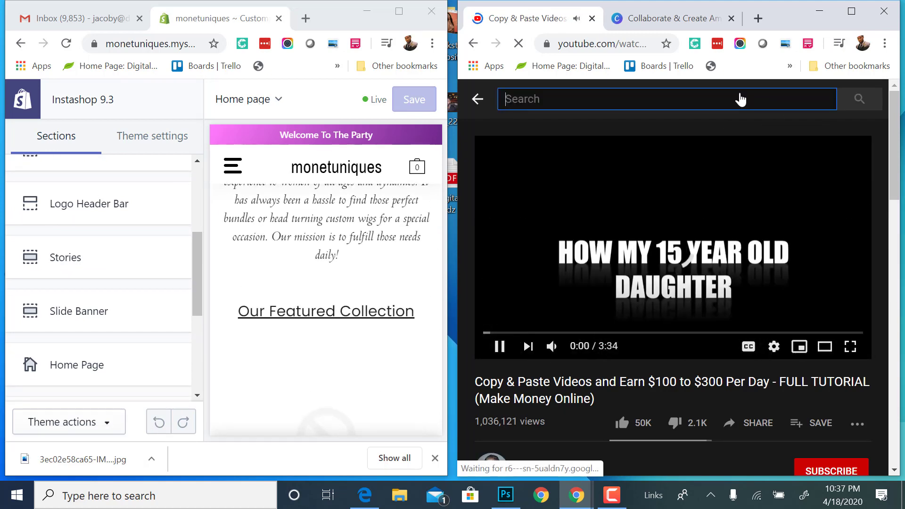
pyautogui.write('insta')
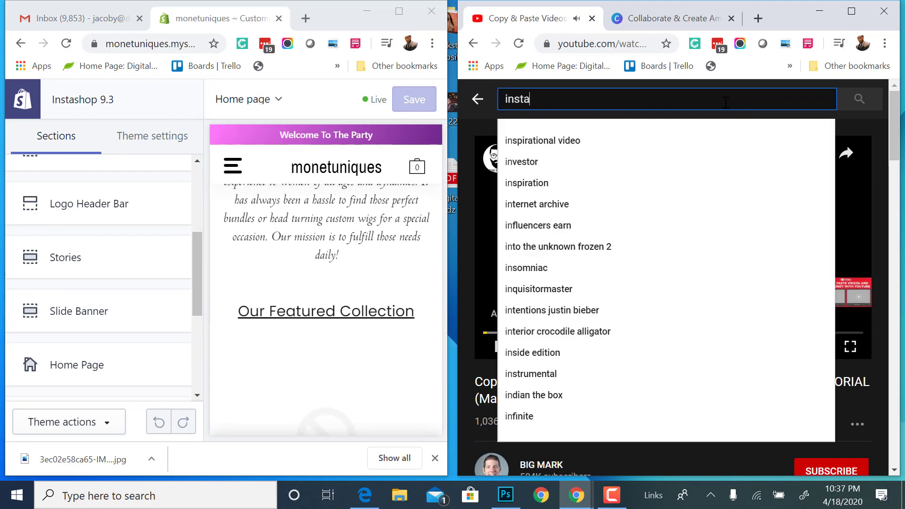
pyautogui.click(630, 137)
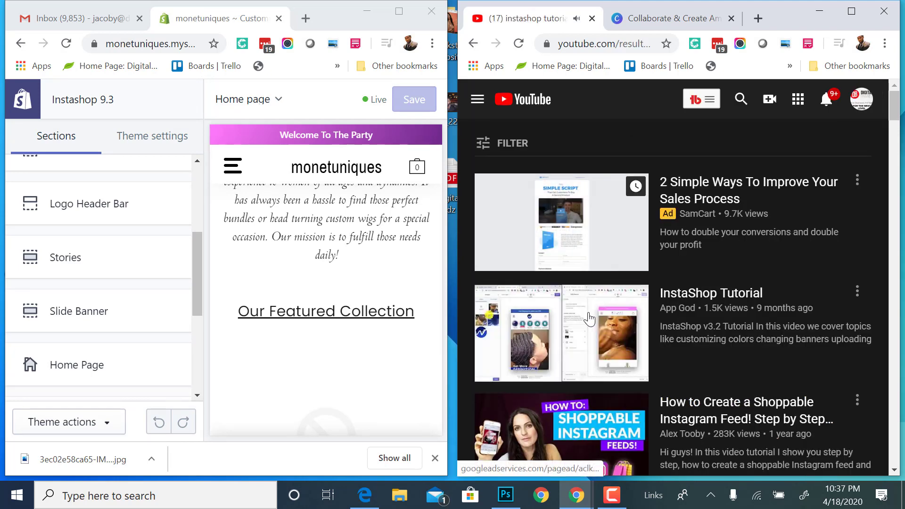
pyautogui.click(589, 319)
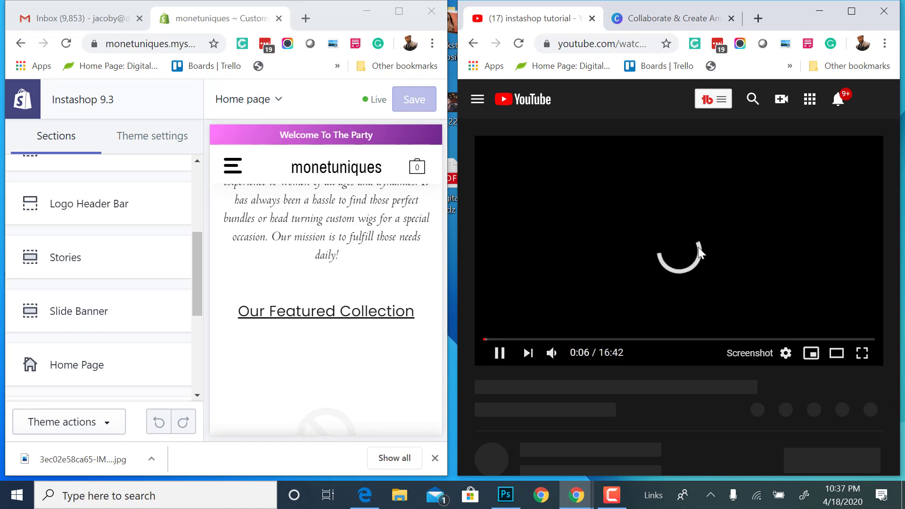
# - Look through the theme preview alongside the tutorial video, then close the video window and maximize the theme editor
pyautogui.scroll(-2, 243, 292)
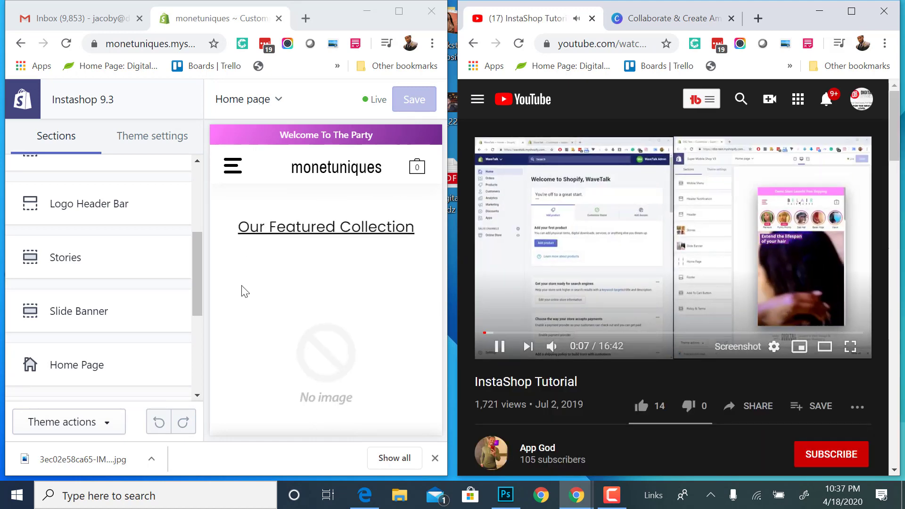
pyautogui.scroll(-1, 243, 293)
pyautogui.scroll(4, 107, 307)
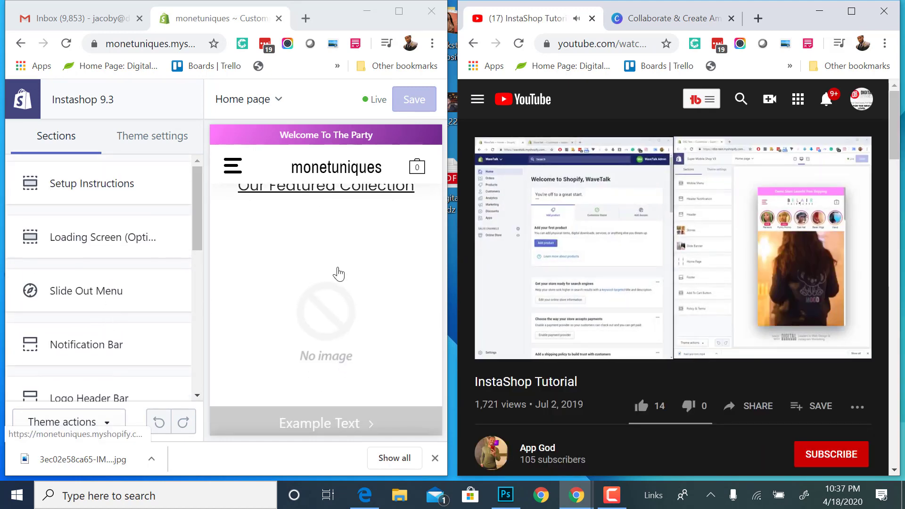
pyautogui.click(884, 18)
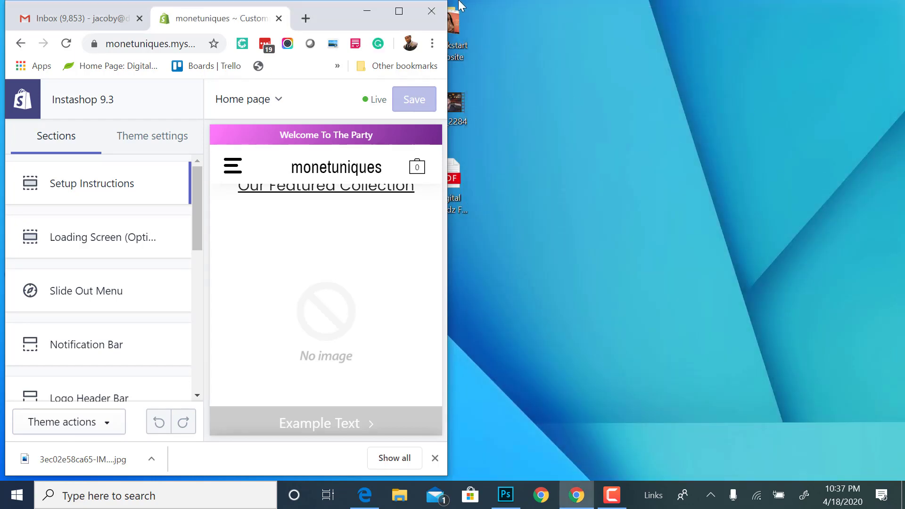
pyautogui.click(398, 11)
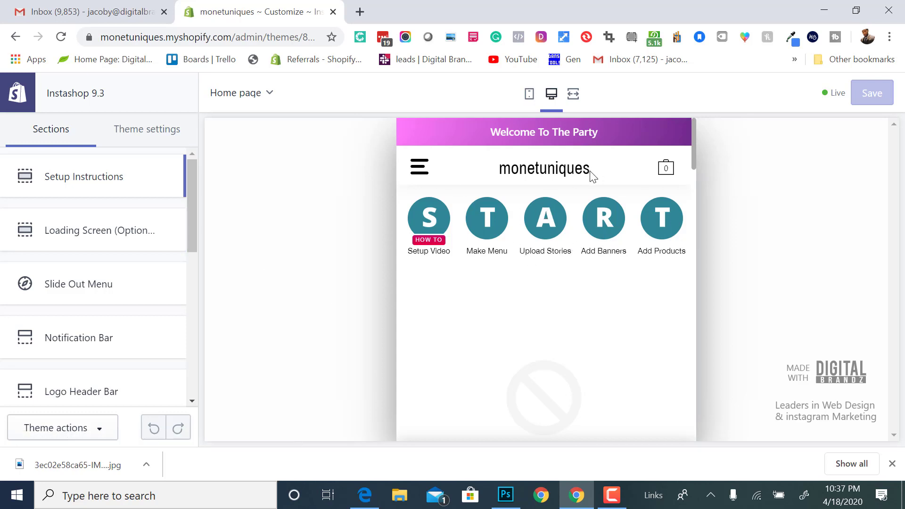
pyautogui.moveTo(588, 176); pyautogui.dragTo(561, 181)
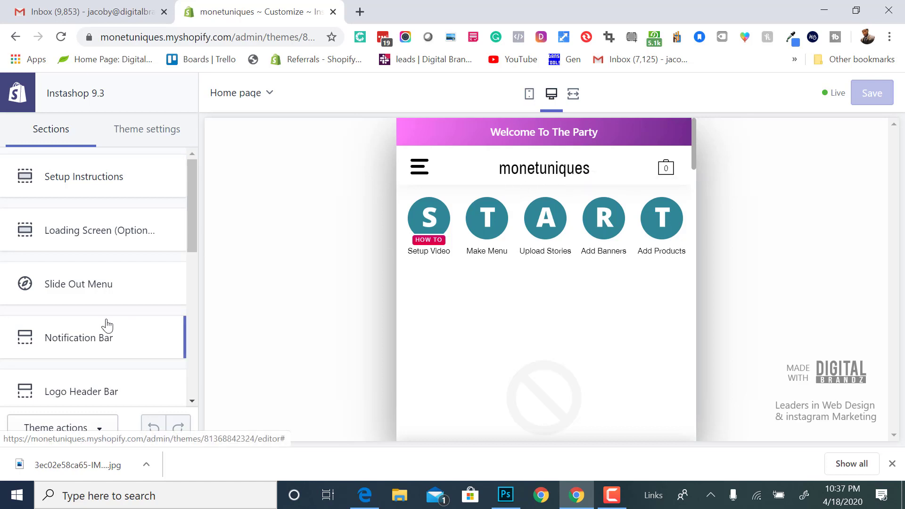
pyautogui.scroll(-2, 96, 324)
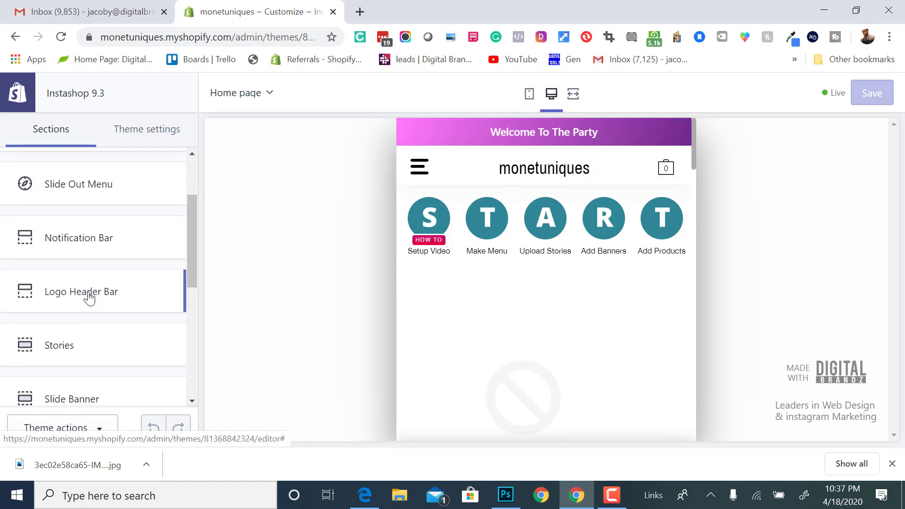
pyautogui.scroll(2, 90, 296)
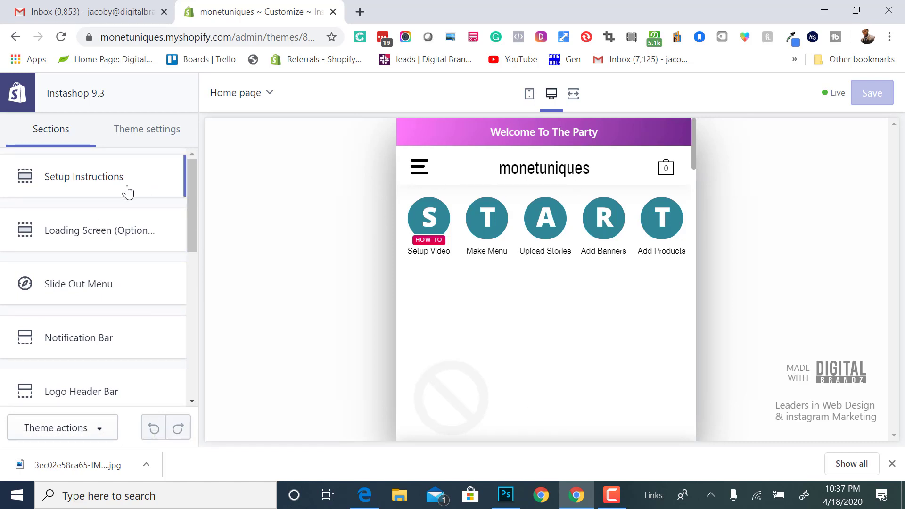
# - Preview Abril Fatface, Akko, Alegreya, Alfie and Americana as the Logo Header Bar's brand name font, then leave the section without selecting one
pyautogui.click(84, 392)
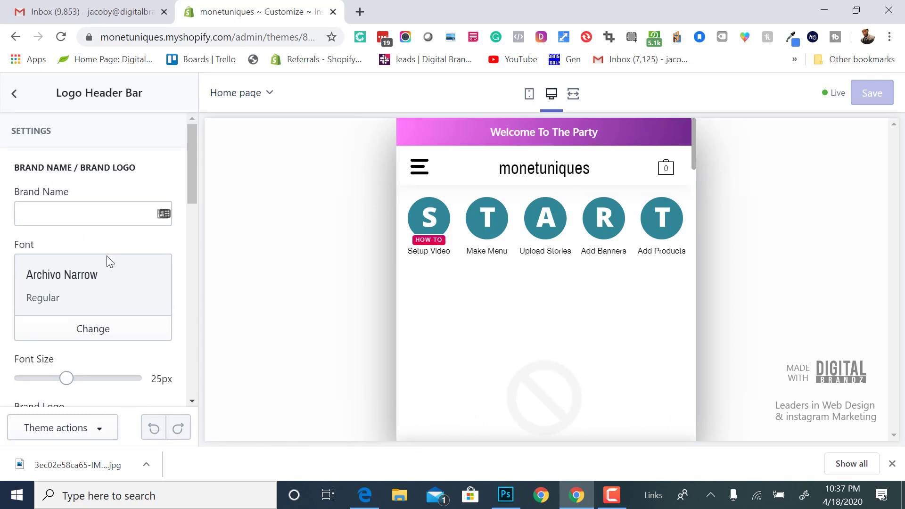
pyautogui.click(86, 336)
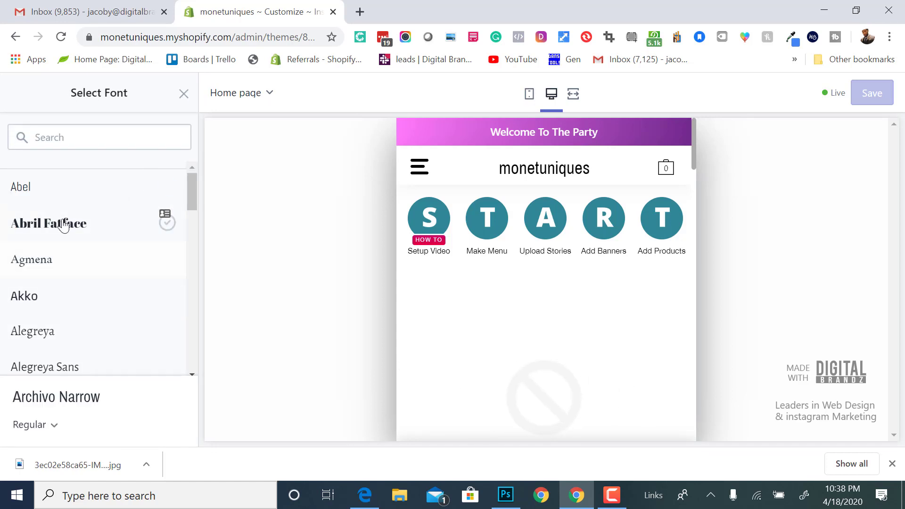
pyautogui.click(62, 225)
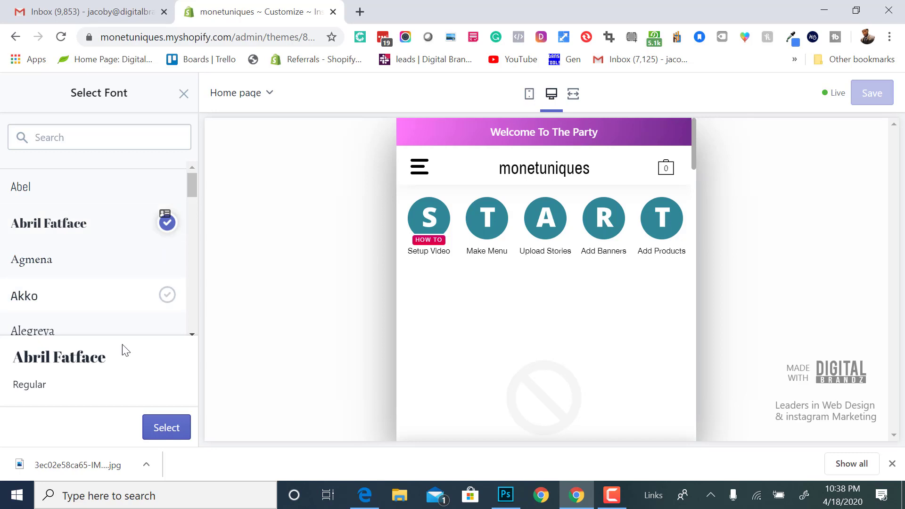
pyautogui.click(95, 309)
pyautogui.scroll(-1, 92, 308)
pyautogui.click(78, 306)
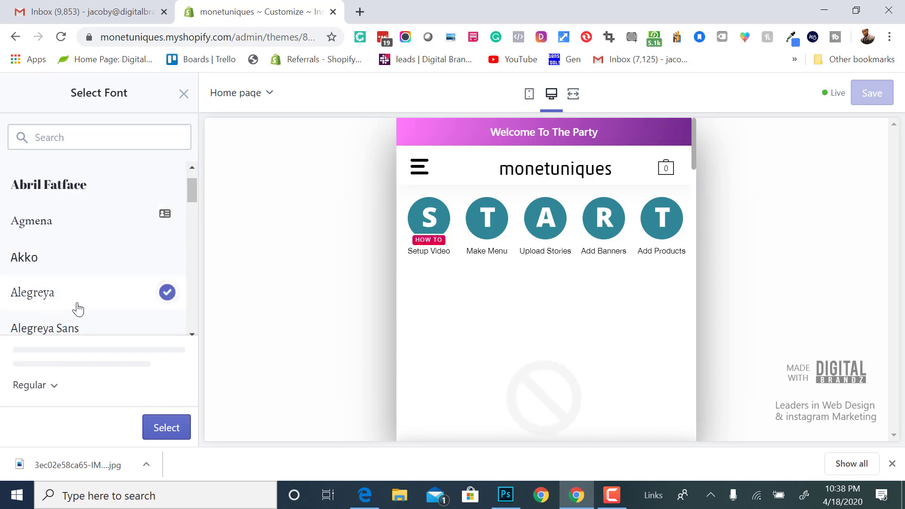
pyautogui.scroll(-2, 75, 309)
pyautogui.click(75, 305)
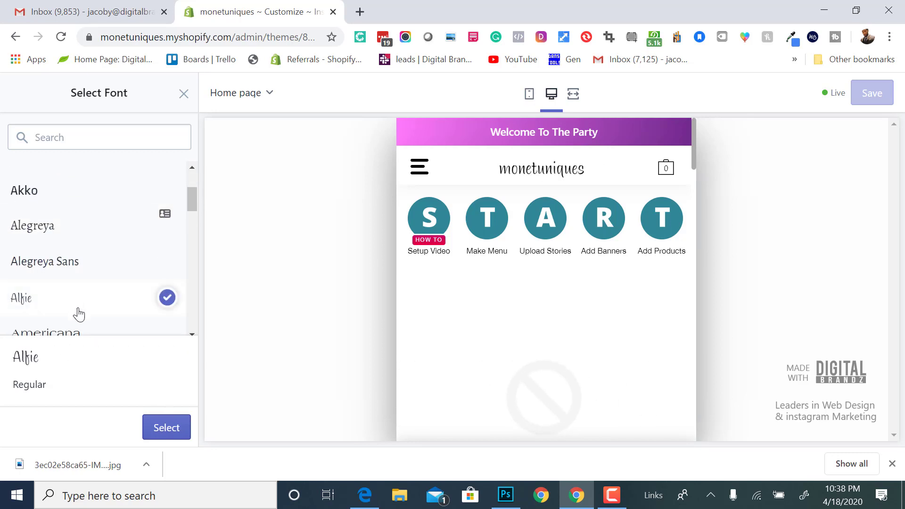
pyautogui.scroll(-1, 75, 309)
pyautogui.click(58, 274)
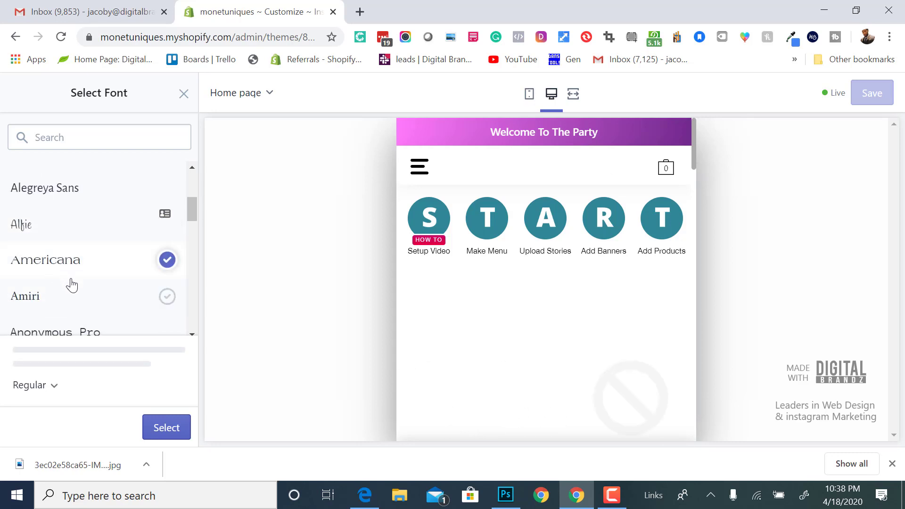
pyautogui.scroll(-3, 101, 313)
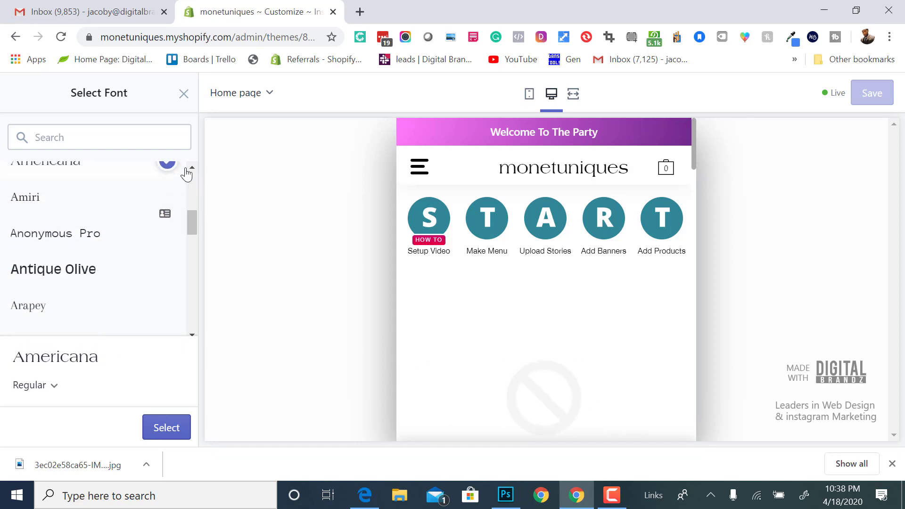
pyautogui.click(184, 95)
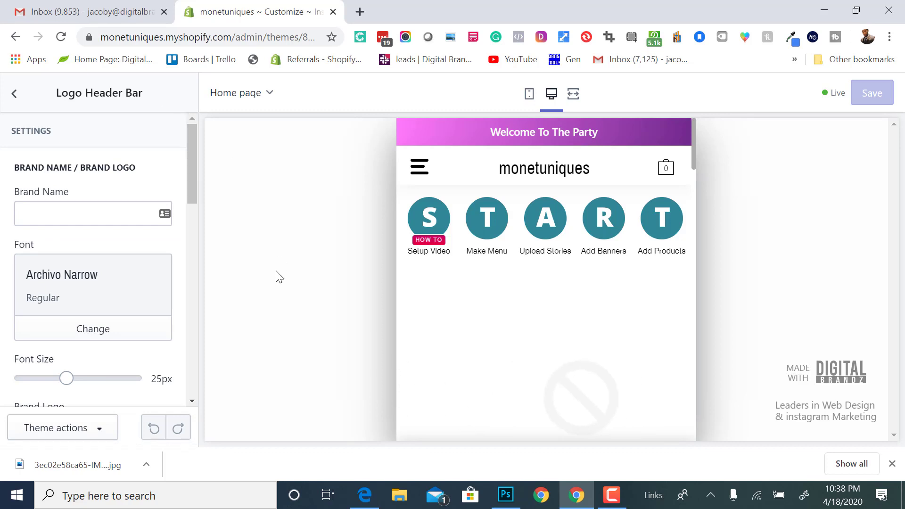
pyautogui.click(13, 93)
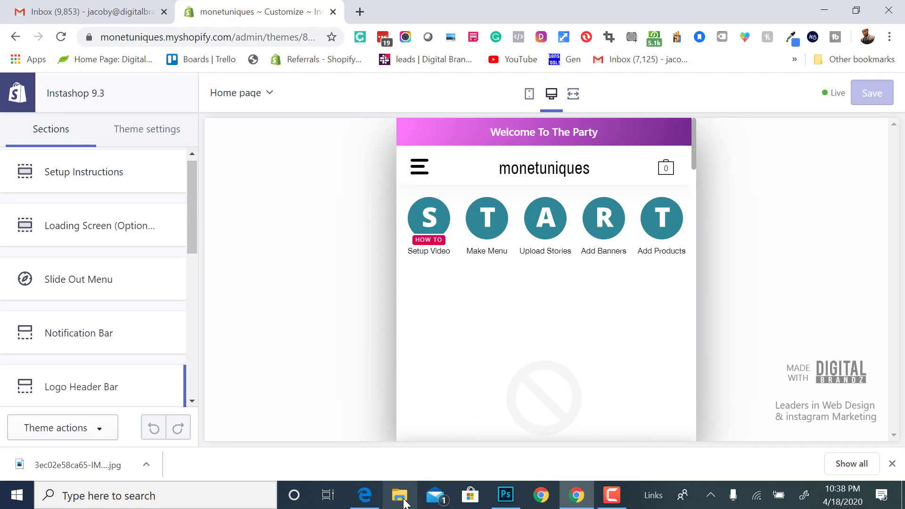
# - Open the Downloads folder in File Explorer and view the IMG_3724 logo, closing the image when done
pyautogui.click(403, 502)
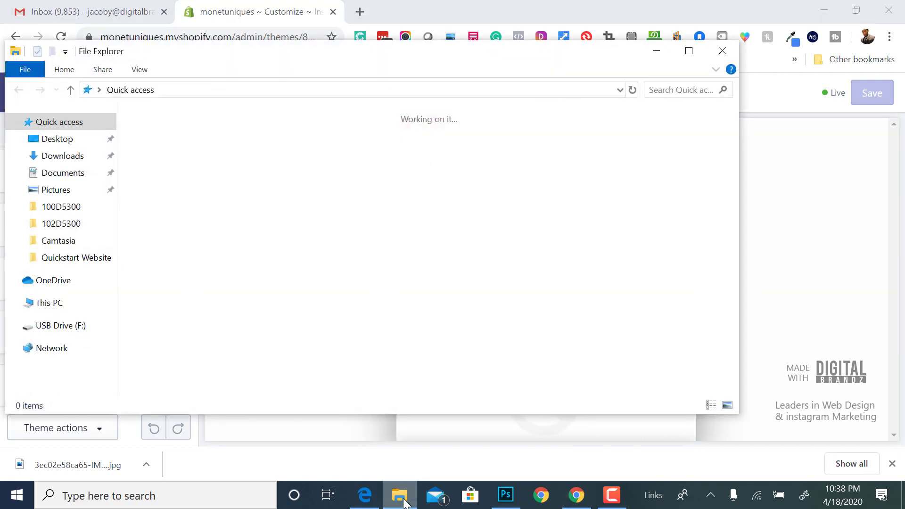
pyautogui.click(63, 160)
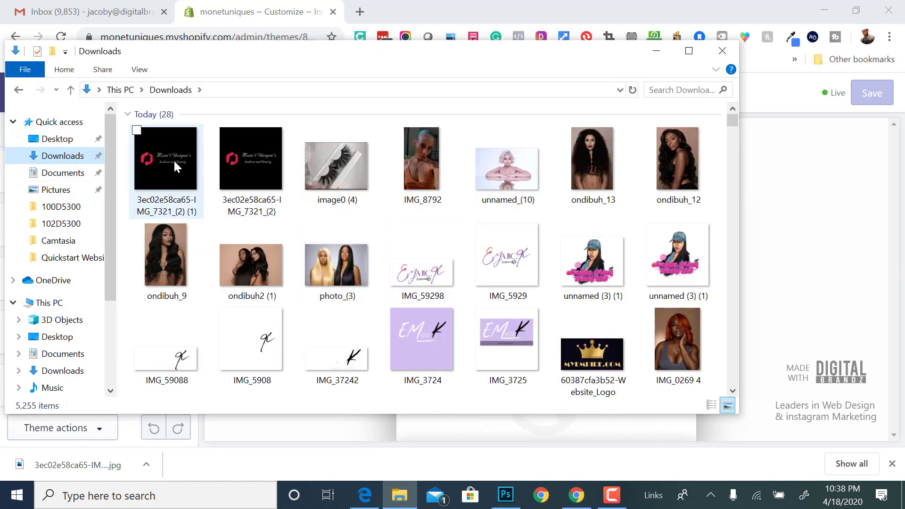
pyautogui.doubleClick(433, 328)
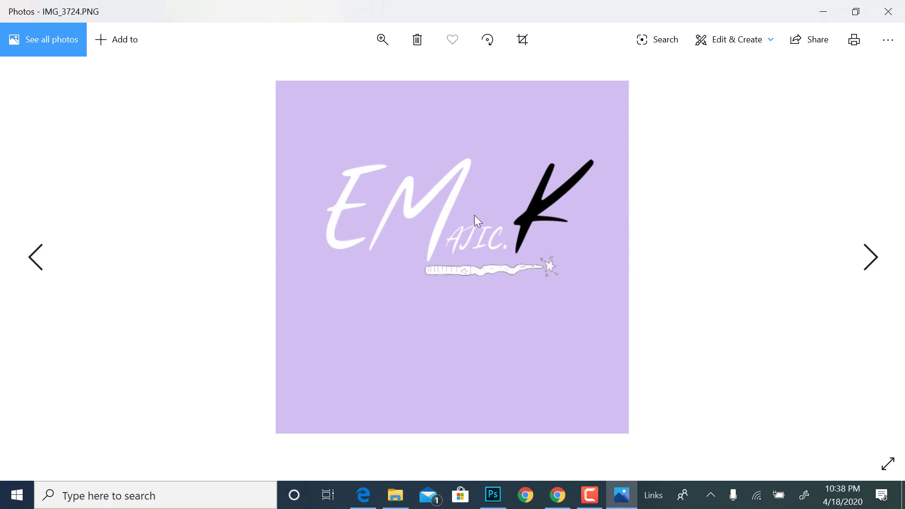
pyautogui.click(884, 11)
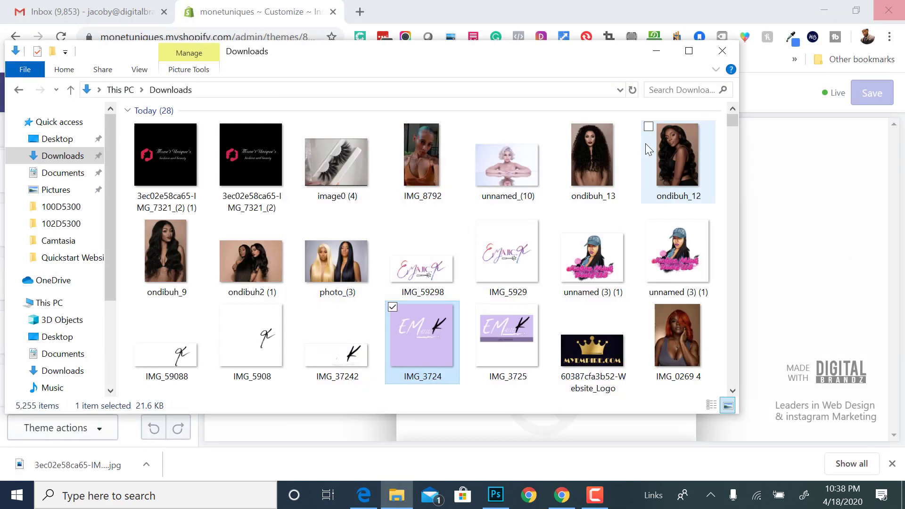
# - View the IMG_59298 logo from the Downloads folder at full size, then minimize the image viewer
pyautogui.click(428, 276)
pyautogui.doubleClick(427, 275)
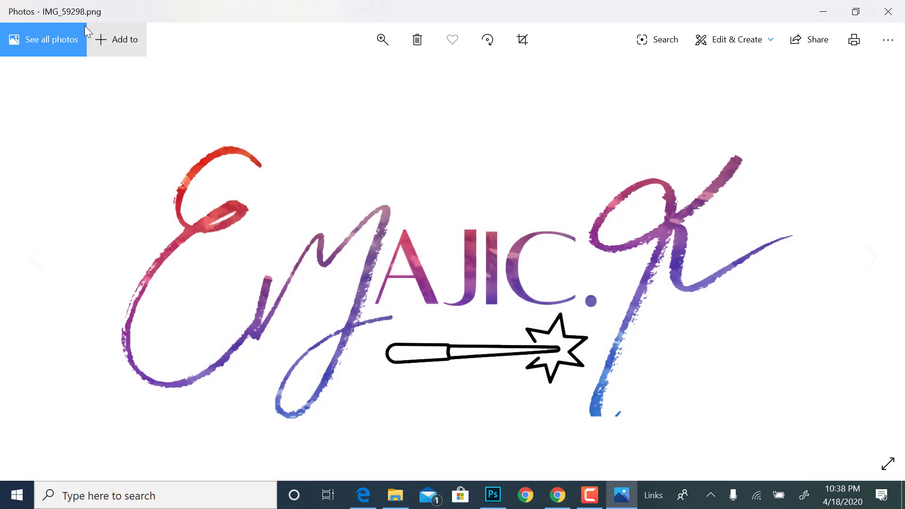
pyautogui.moveTo(111, 22); pyautogui.dragTo(214, 59)
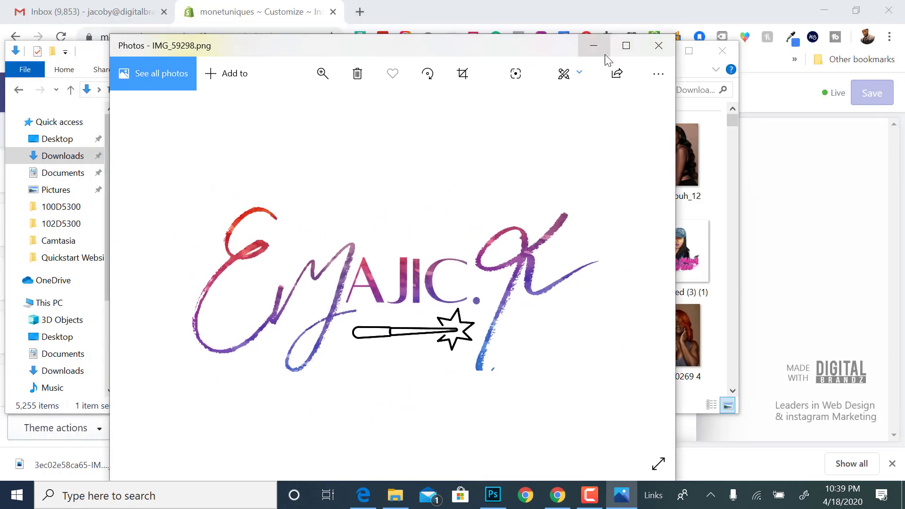
pyautogui.click(627, 46)
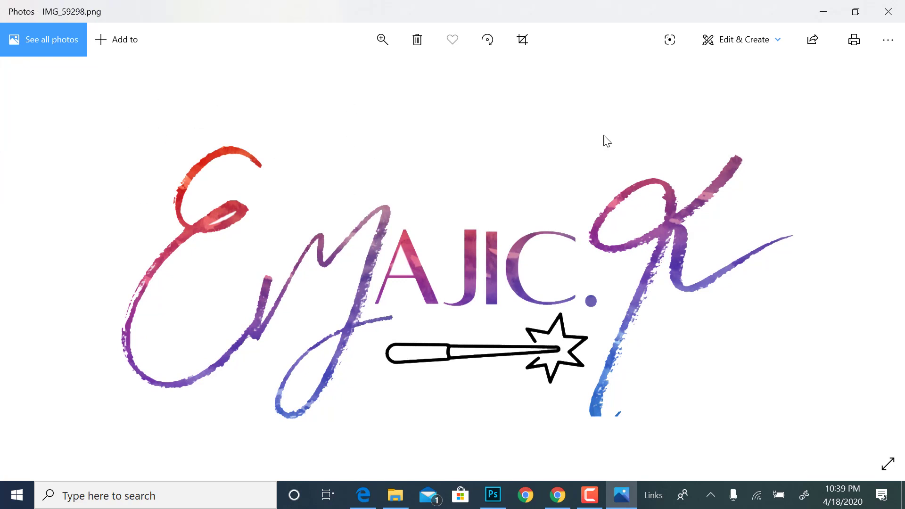
pyautogui.click(823, 12)
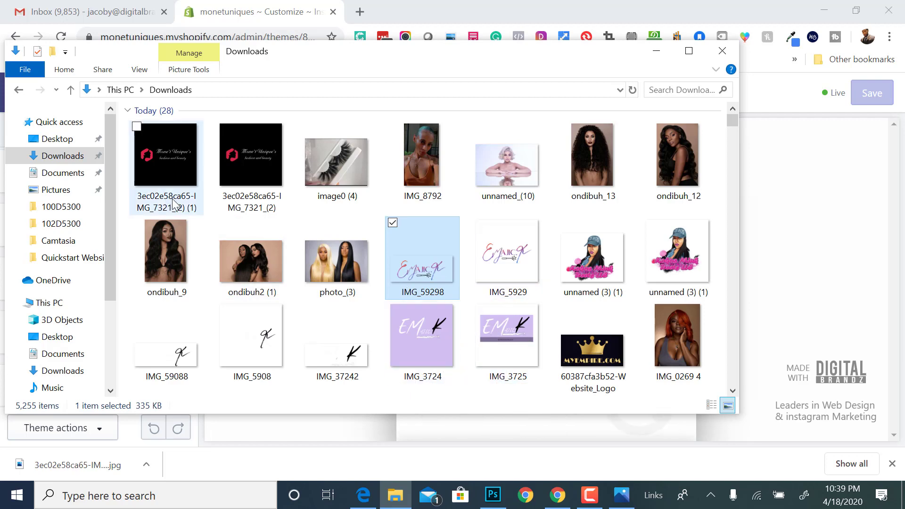
# - View the 3ec02e58ca65-IMG_7321_(2) (1) logo from the Downloads folder, then minimize the image viewer
pyautogui.click(173, 165)
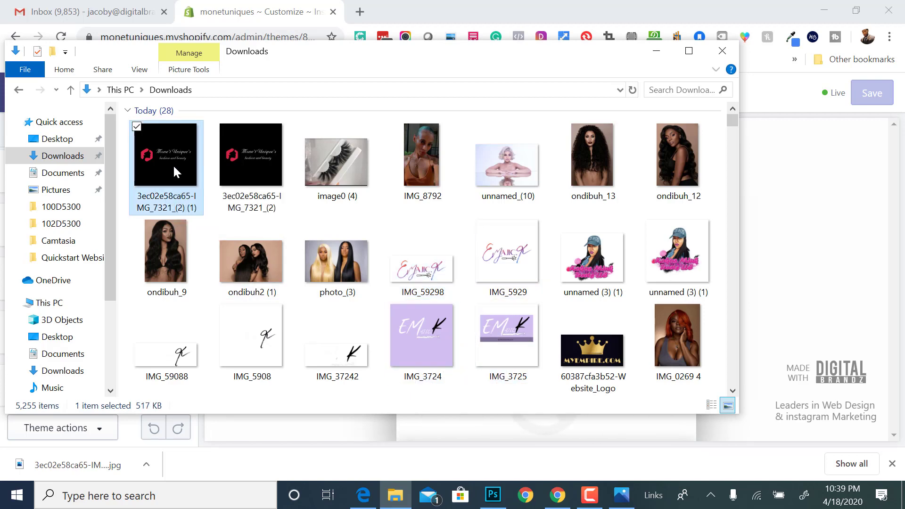
pyautogui.doubleClick(173, 164)
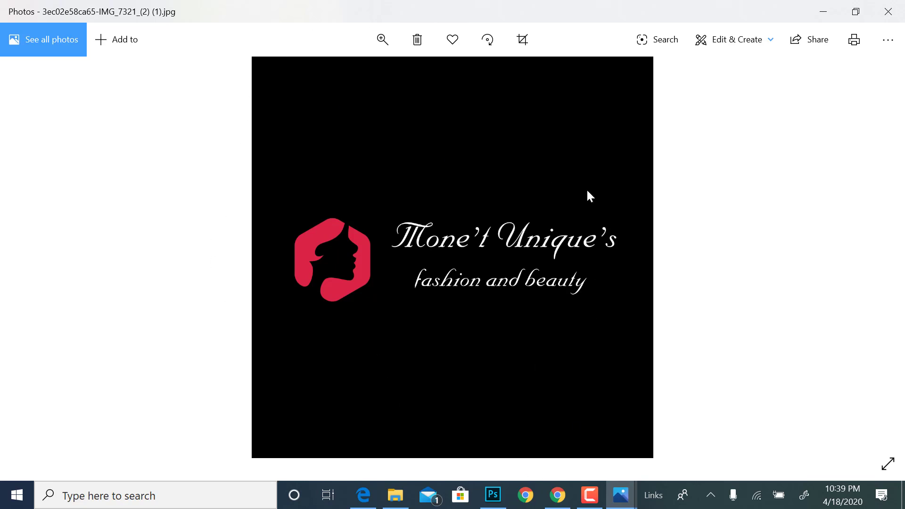
pyautogui.click(824, 14)
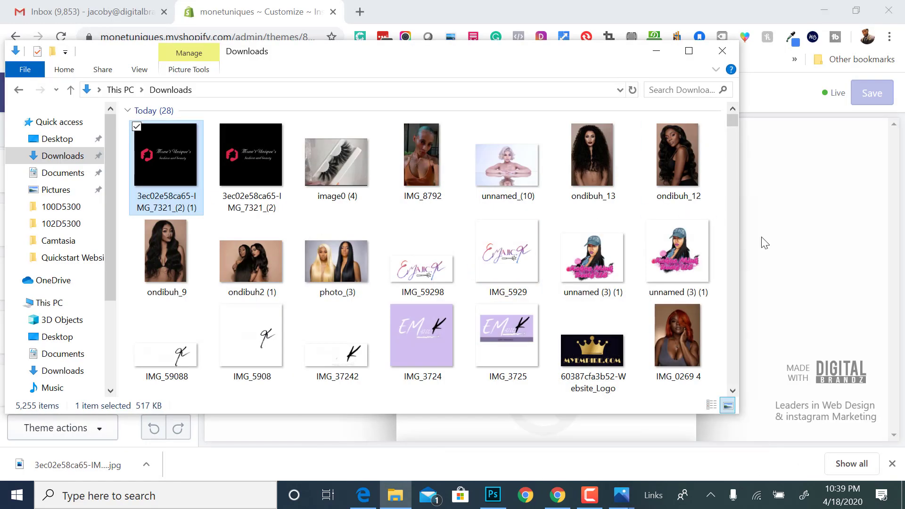
# - Return to the theme editor and try to upload 3ec02e58ca65-IMG_7321_(2) (1) as the Logo Header Bar's brand logo
pyautogui.click(797, 257)
pyautogui.scroll(-1, 81, 314)
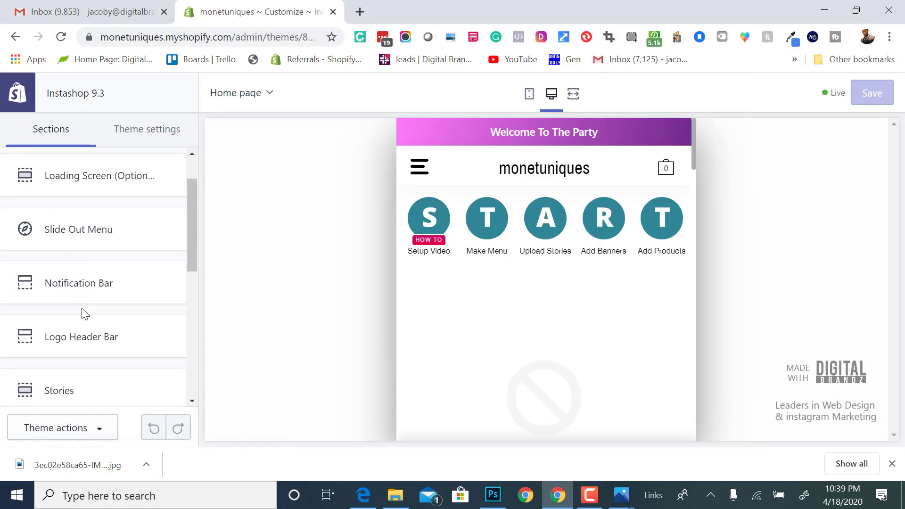
pyautogui.scroll(1, 80, 331)
pyautogui.click(81, 364)
pyautogui.scroll(-5, 75, 317)
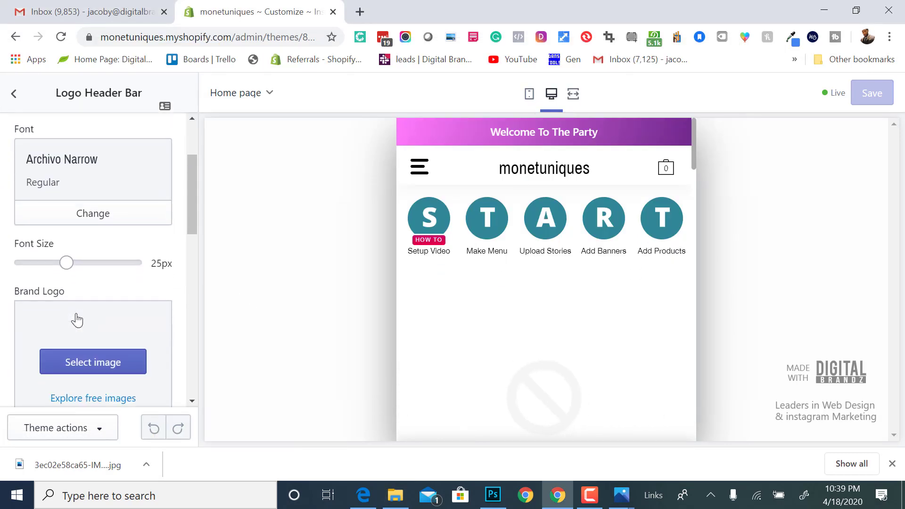
pyautogui.click(96, 202)
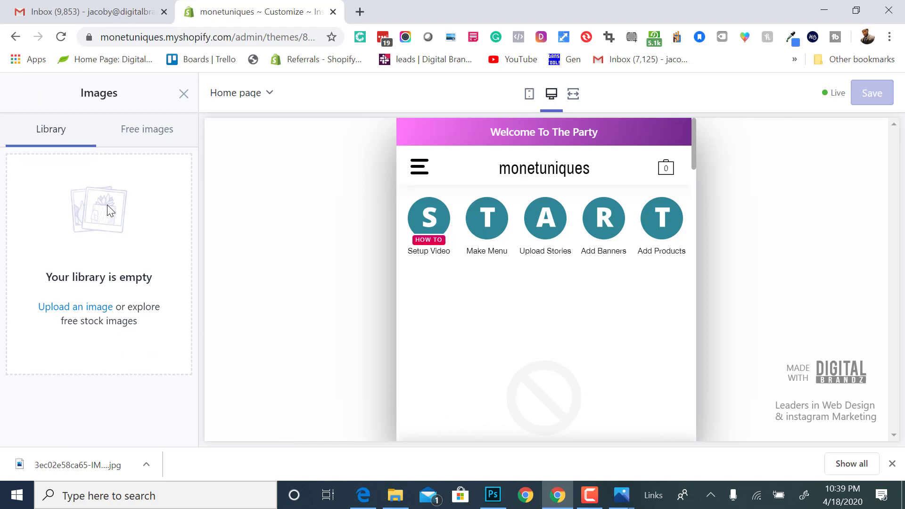
pyautogui.click(80, 307)
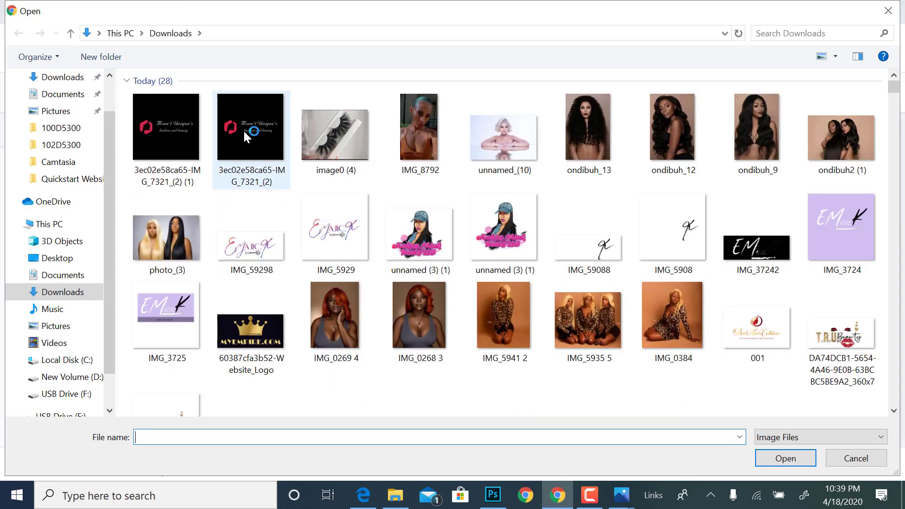
pyautogui.doubleClick(173, 132)
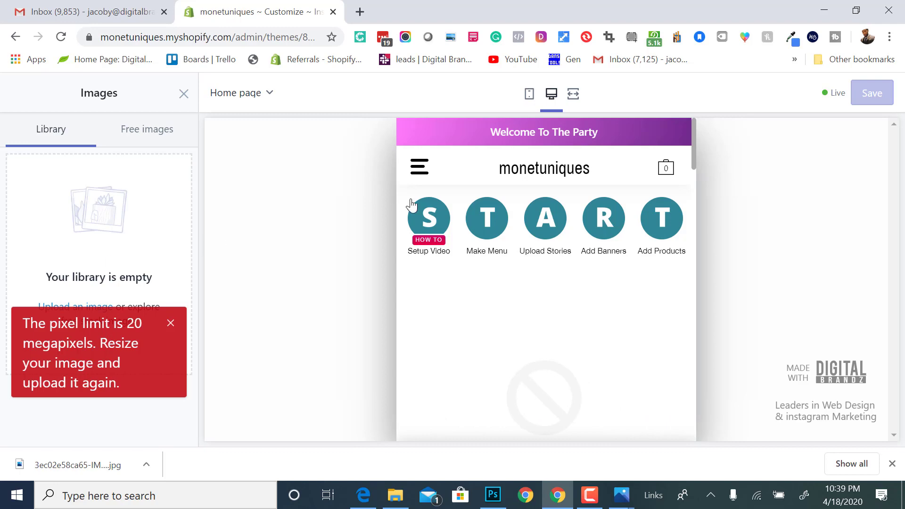
# - Upload IMG_3724 from the Downloads folder to the image library for the brand logo
pyautogui.click(63, 307)
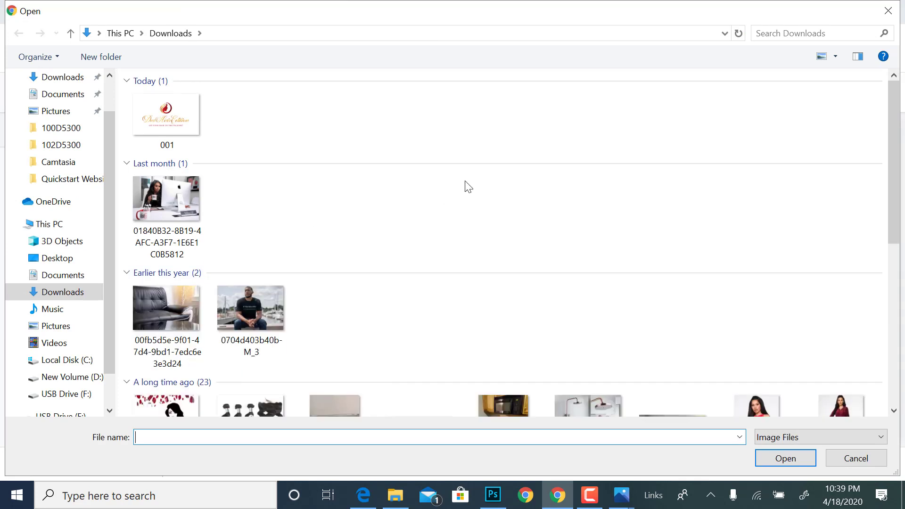
pyautogui.scroll(-1, 474, 300)
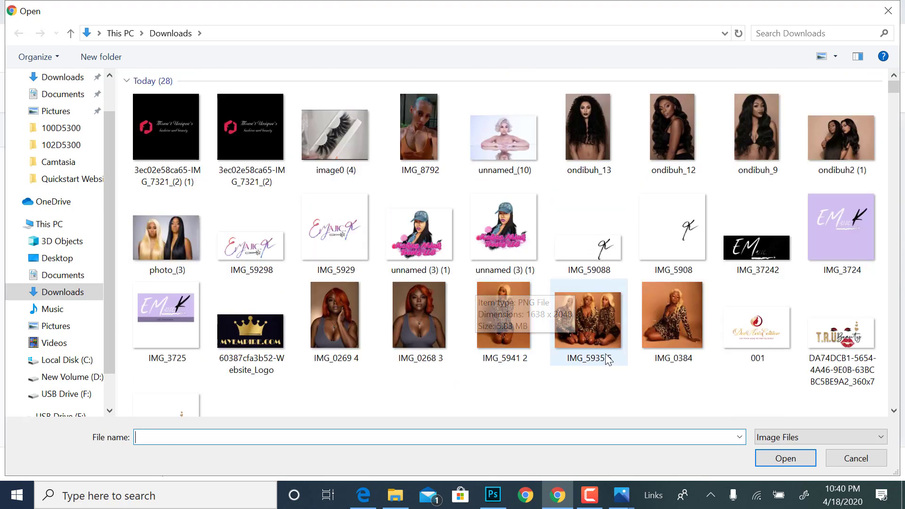
pyautogui.doubleClick(837, 241)
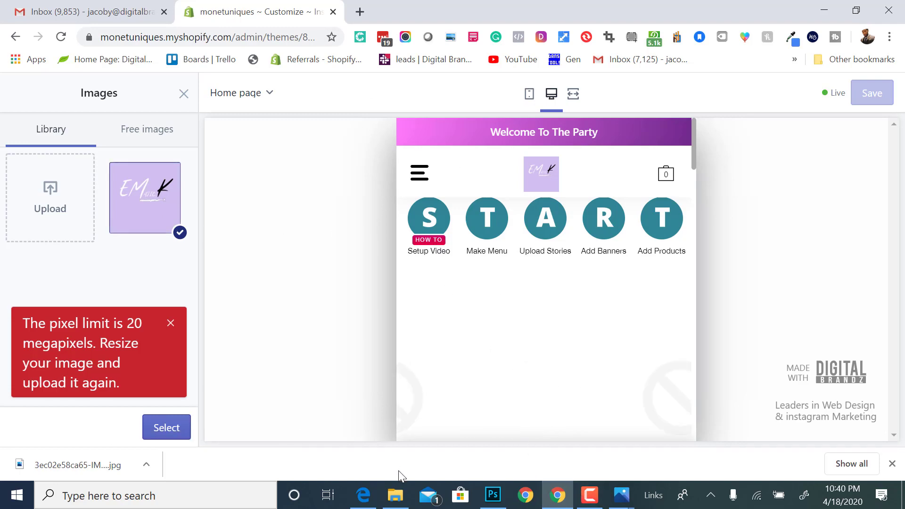
# - Open IMG_3724 from the Downloads folder in Photos and crop away the empty space above and below the EMajic.K logo
pyautogui.click(395, 495)
pyautogui.click(433, 356)
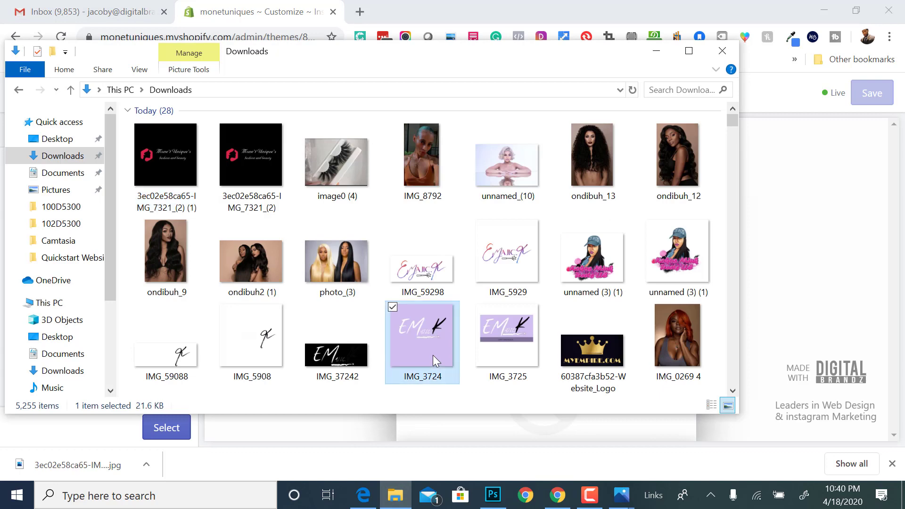
pyautogui.doubleClick(433, 355)
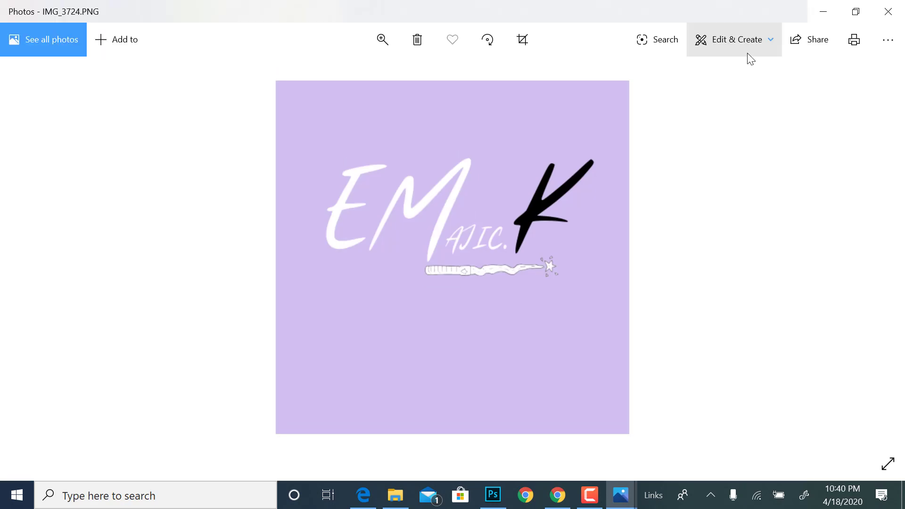
pyautogui.click(720, 45)
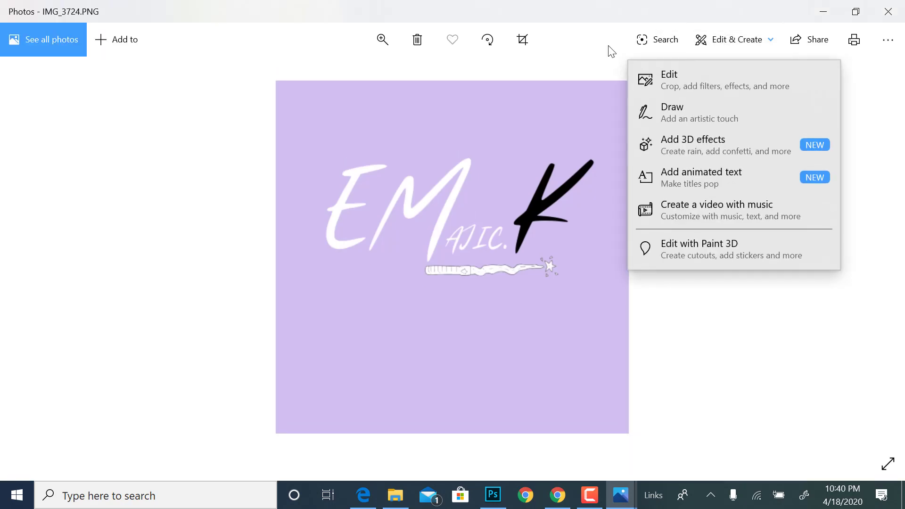
pyautogui.click(529, 42)
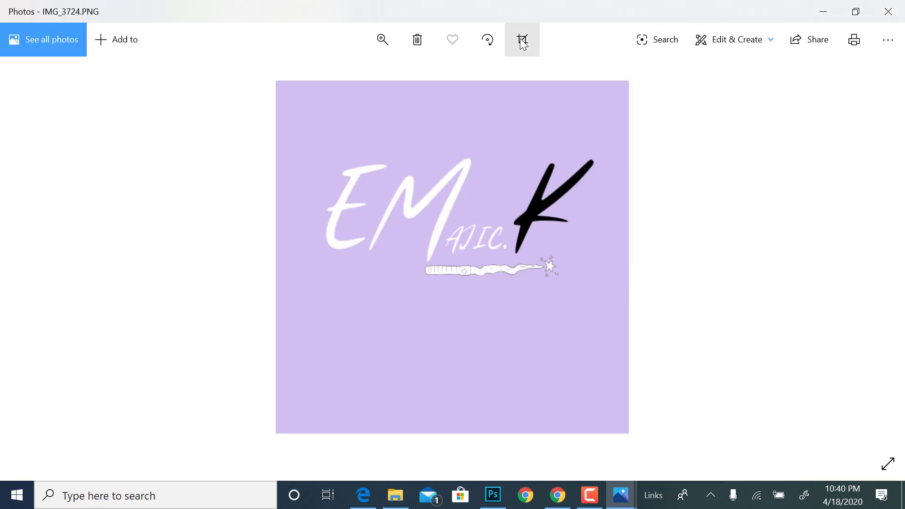
pyautogui.click(521, 42)
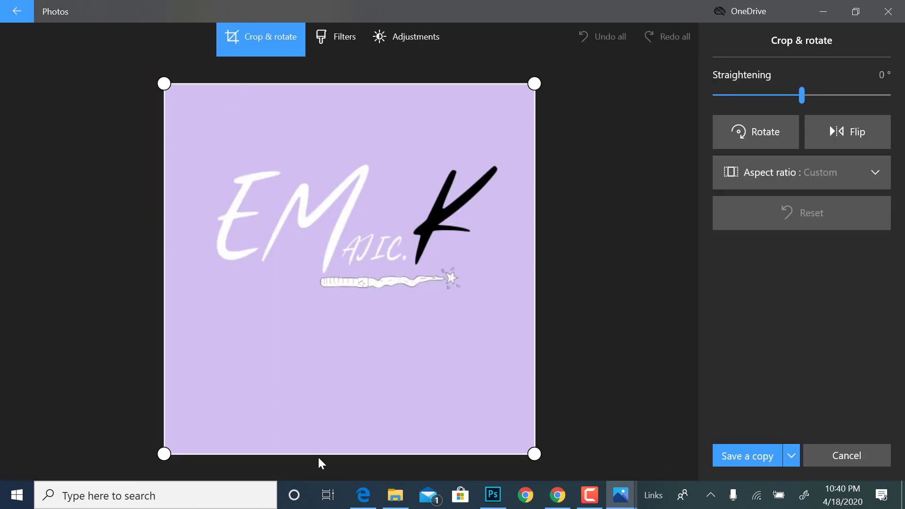
pyautogui.moveTo(332, 454); pyautogui.dragTo(325, 295)
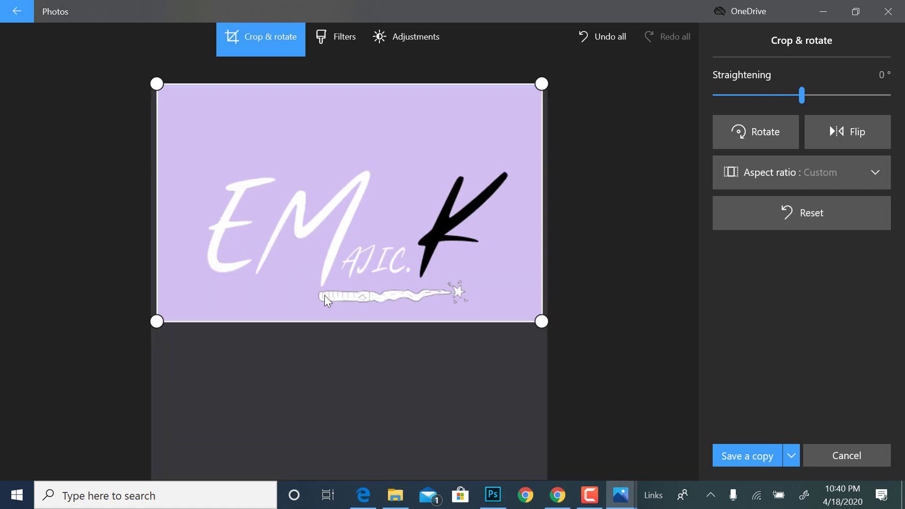
pyautogui.moveTo(358, 85); pyautogui.dragTo(371, 206)
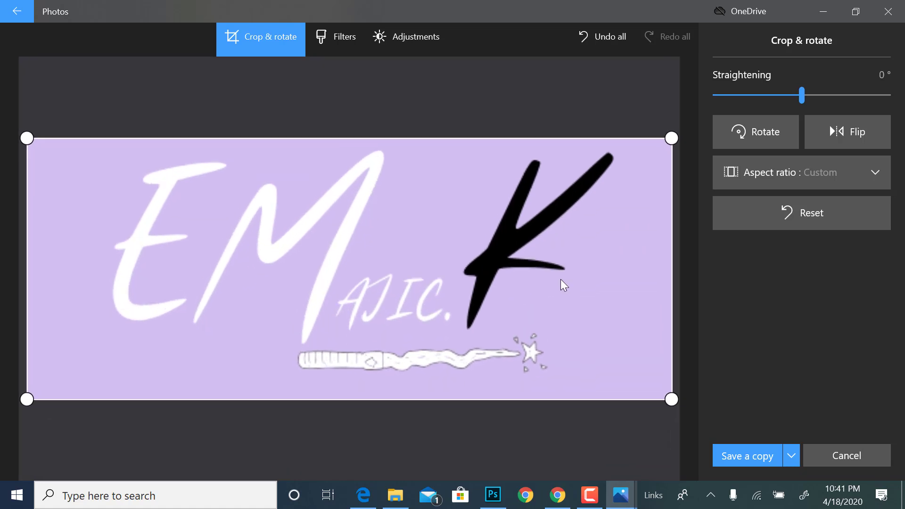
# - Save the cropped logo as a PNG copy named IMG_37245 in the Downloads folder, then minimize the image viewer
pyautogui.click(749, 453)
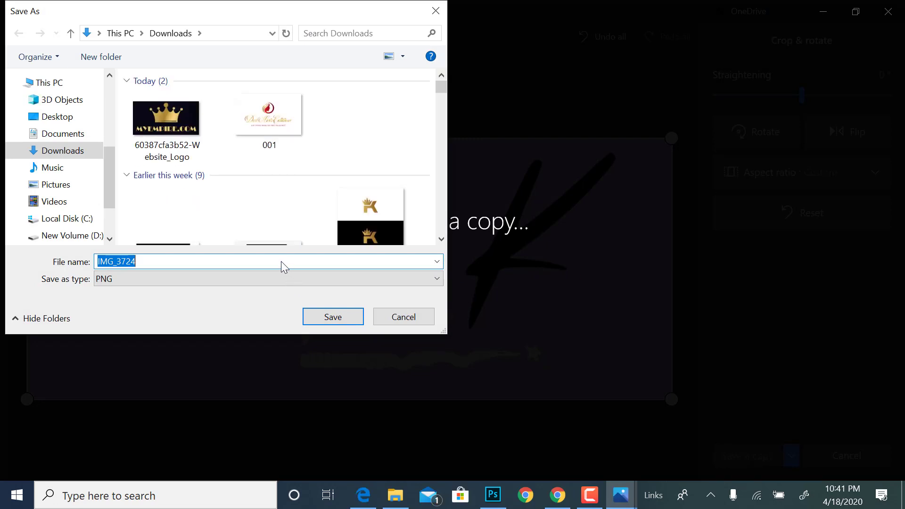
pyautogui.press('Right')
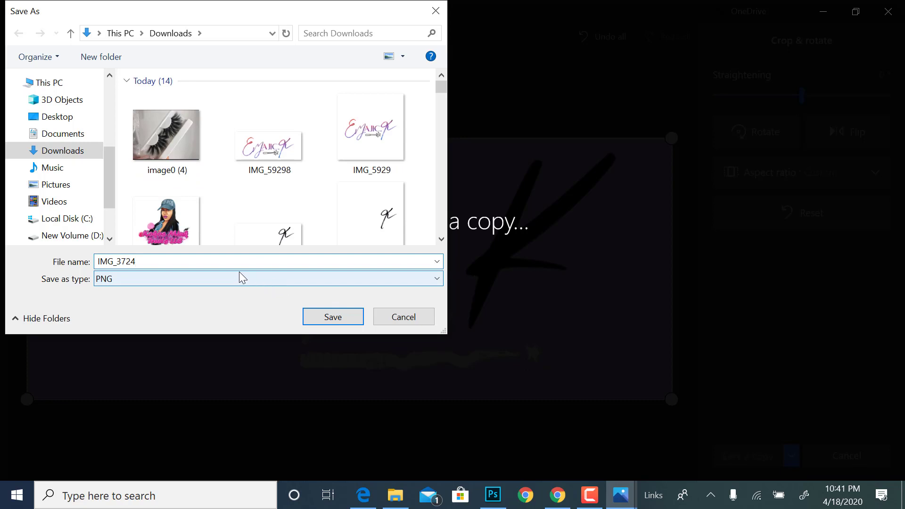
pyautogui.write('5')
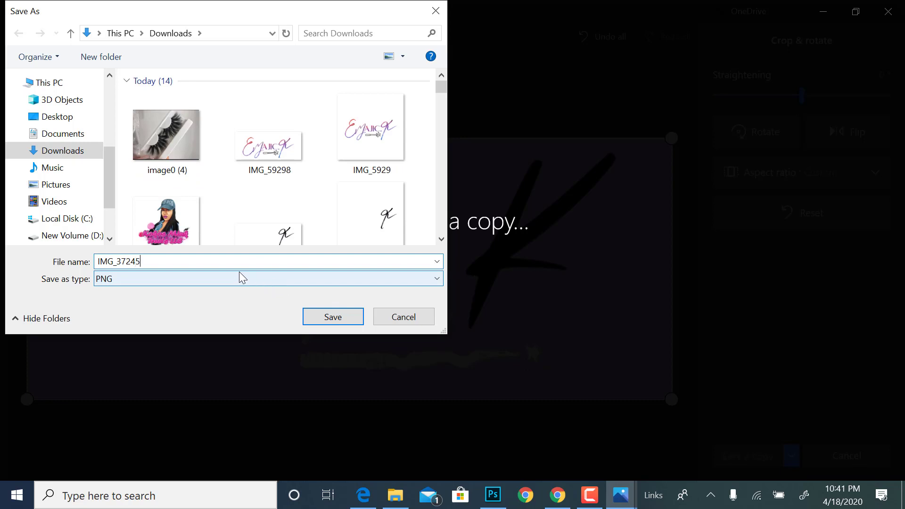
pyautogui.click(332, 319)
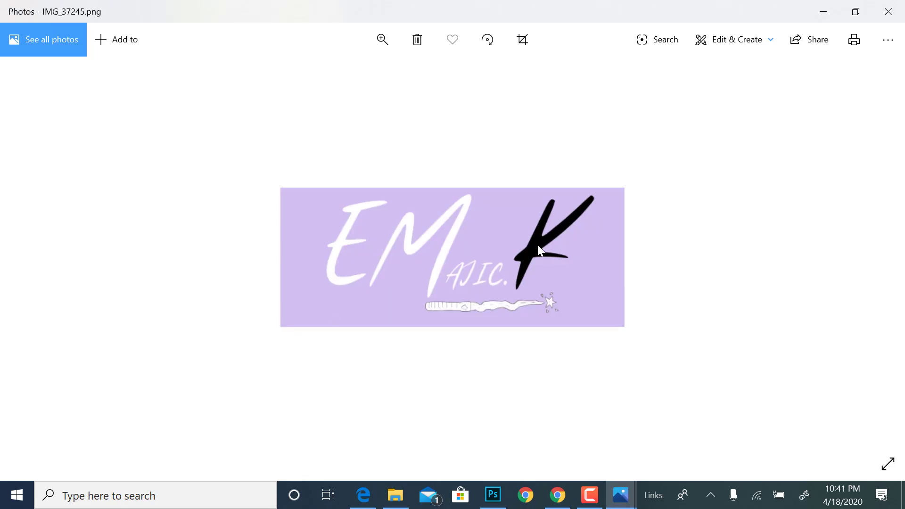
pyautogui.click(819, 16)
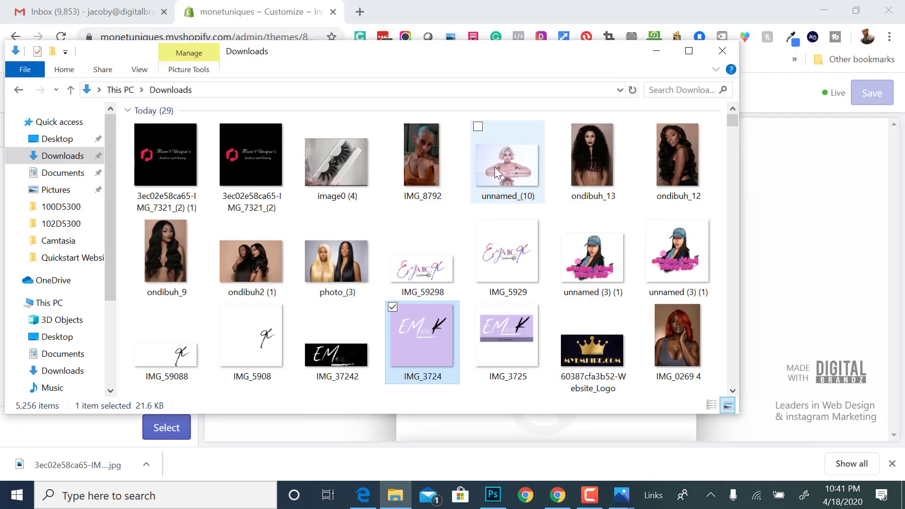
# - Return to the theme editor, upload IMG_37245 from Downloads, dismiss the error notice, and select the image as the brand logo
pyautogui.click(803, 176)
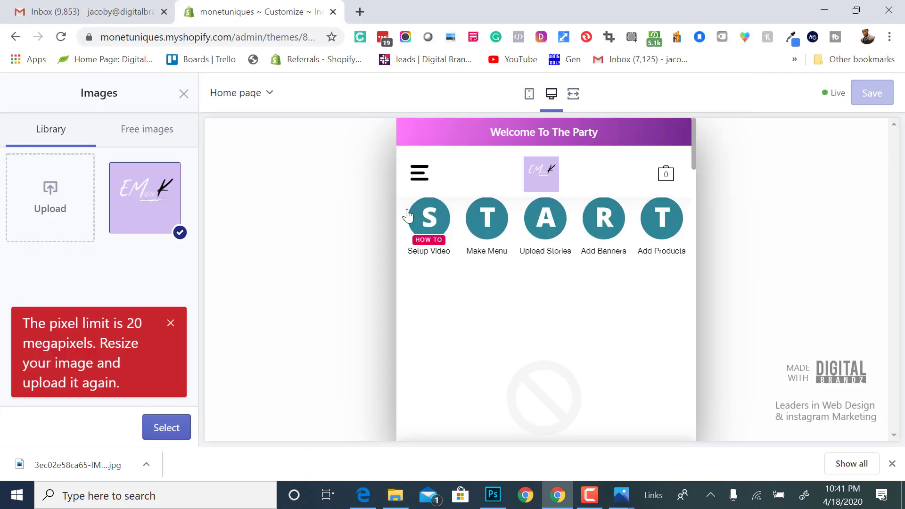
pyautogui.click(66, 204)
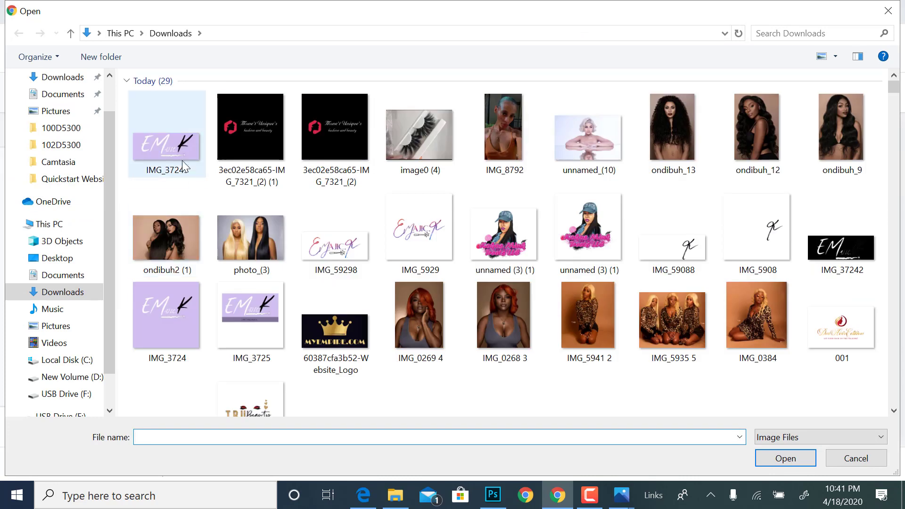
pyautogui.doubleClick(176, 154)
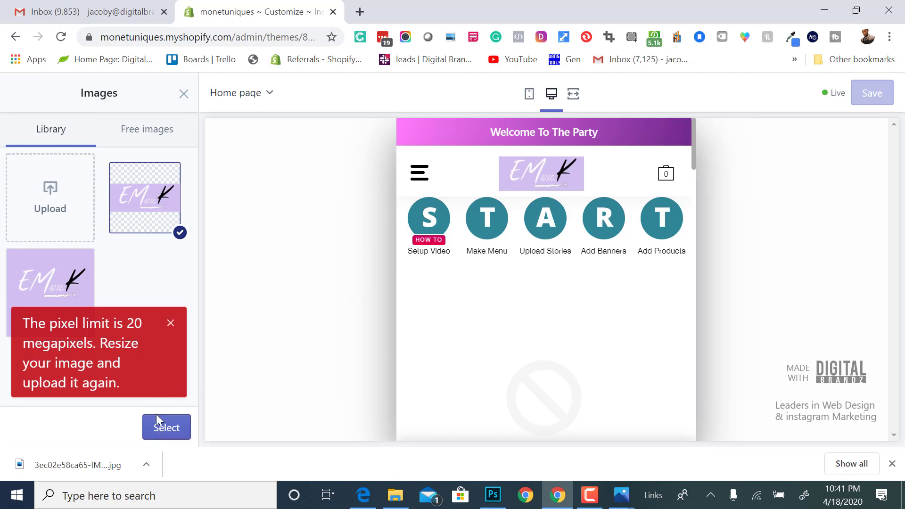
pyautogui.click(171, 324)
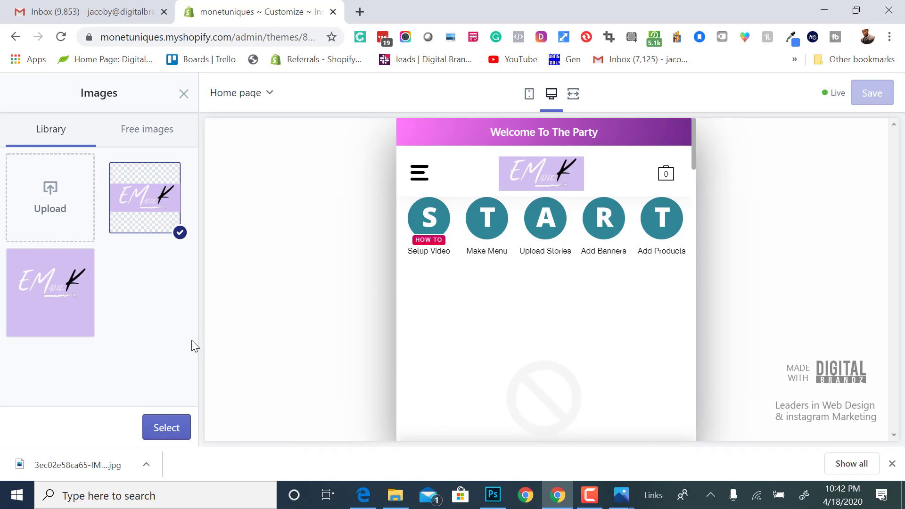
pyautogui.click(158, 425)
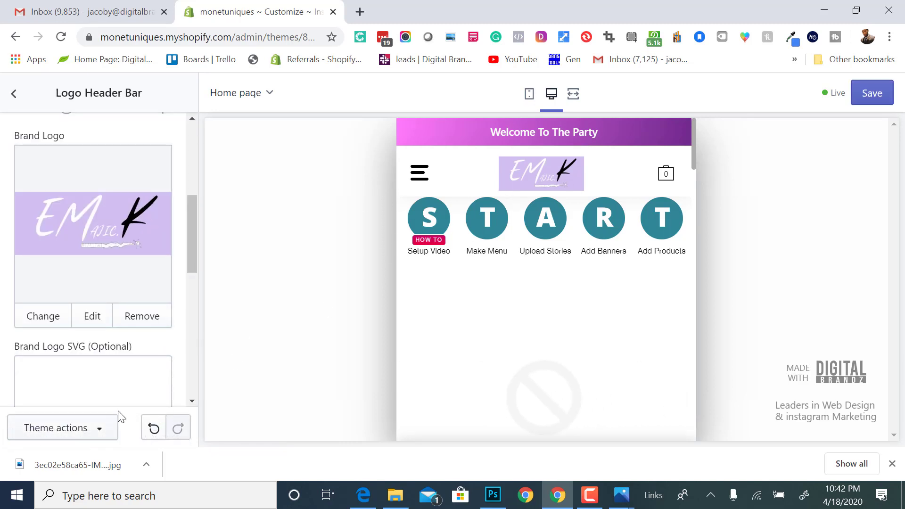
# - Launch ColorMania, sample the lilac background of the logo in the store preview, and copy its hex code #D1C0EF
pyautogui.click(131, 493)
pyautogui.write('colo')
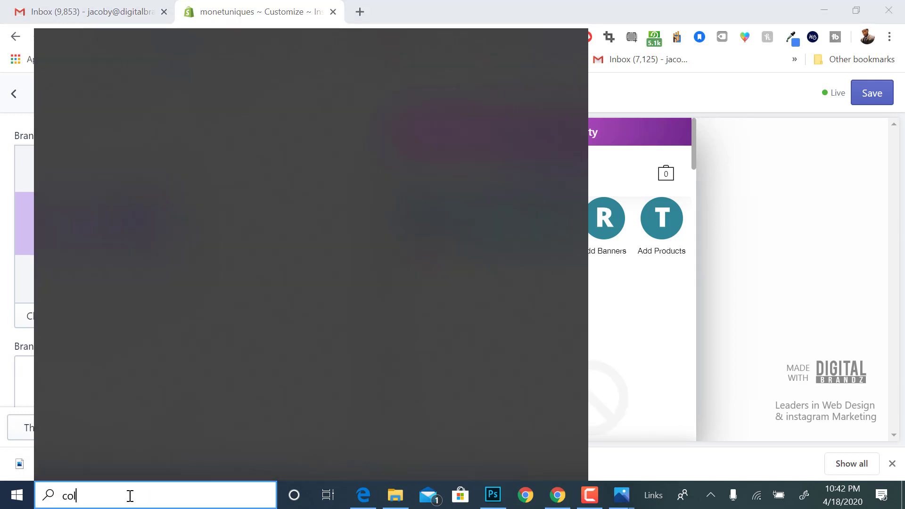
pyautogui.write('r')
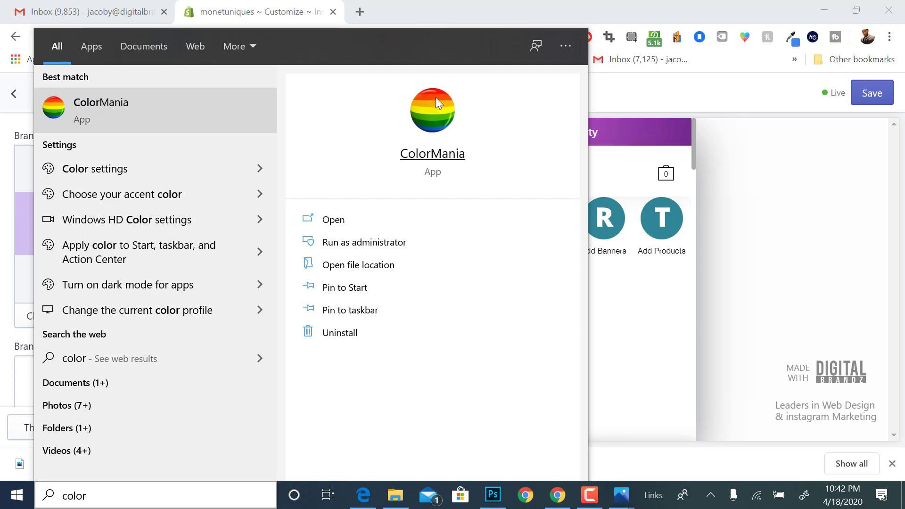
pyautogui.click(436, 97)
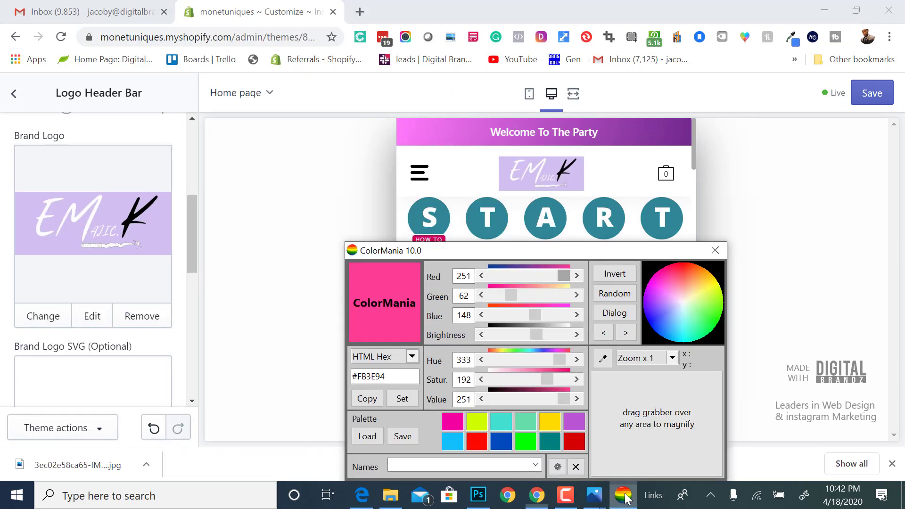
pyautogui.moveTo(603, 358); pyautogui.dragTo(550, 157)
pyautogui.click(376, 400)
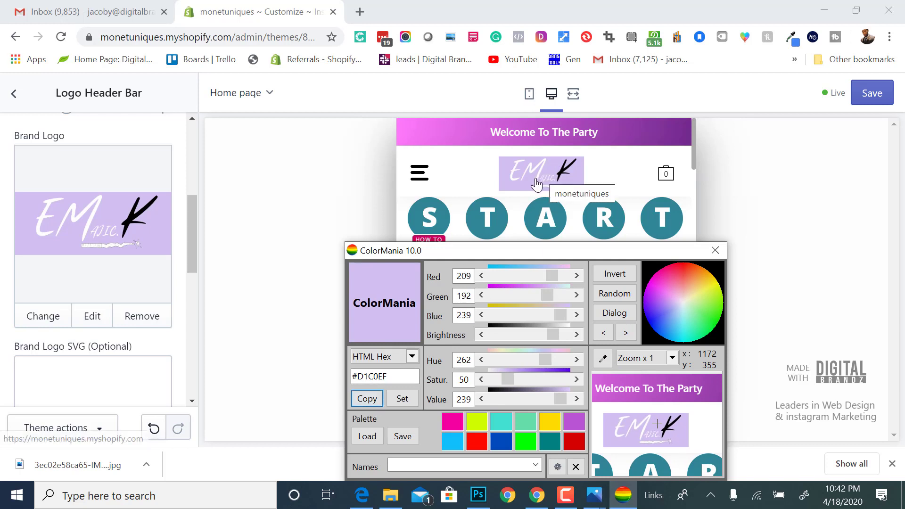
# - Set the Logo Header Bar's Background Color to the copied #D1C0EF and save the theme
pyautogui.scroll(1, 107, 292)
pyautogui.scroll(-10, 107, 296)
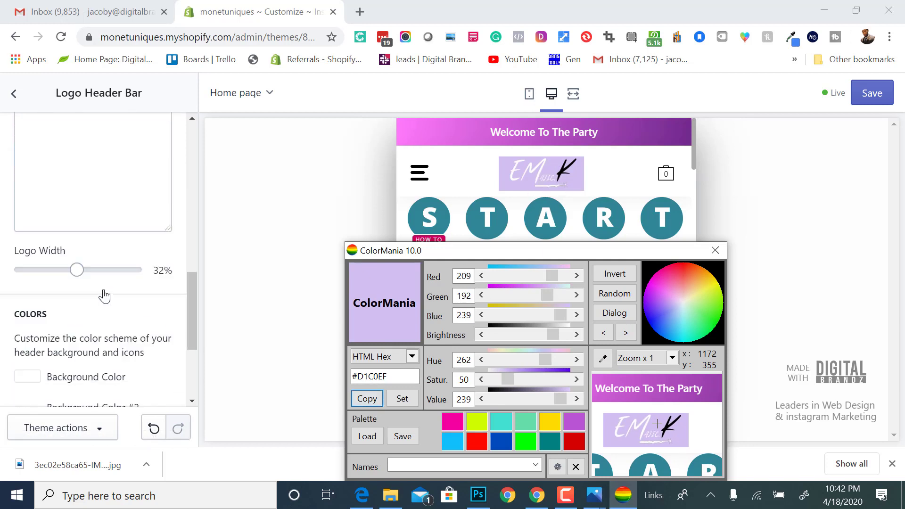
pyautogui.click(27, 215)
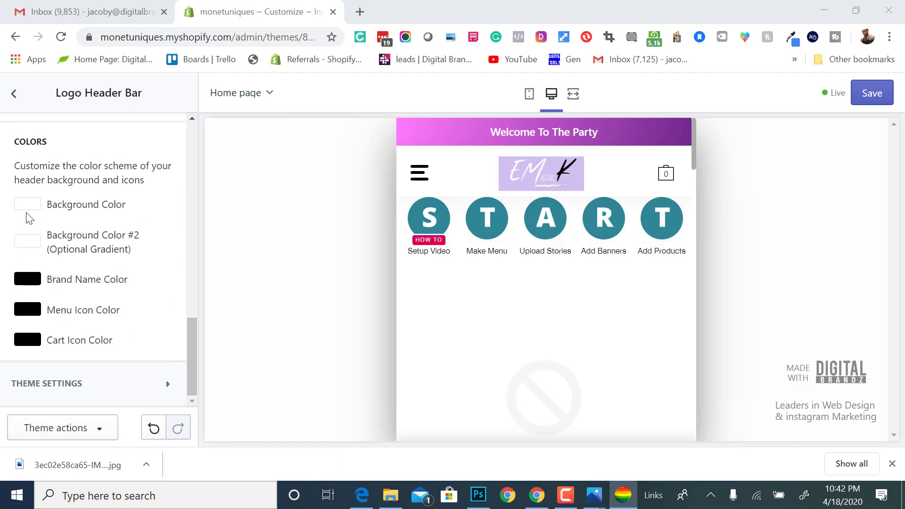
pyautogui.click(27, 204)
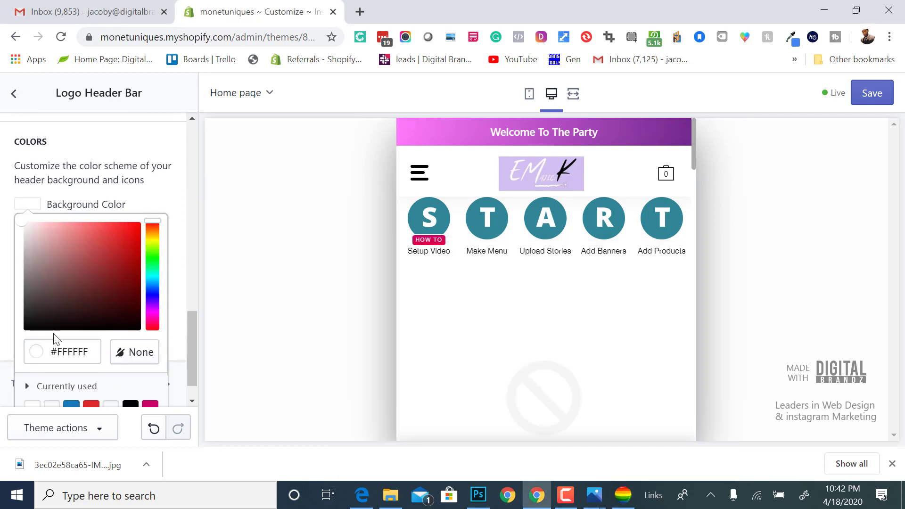
pyautogui.doubleClick(67, 350)
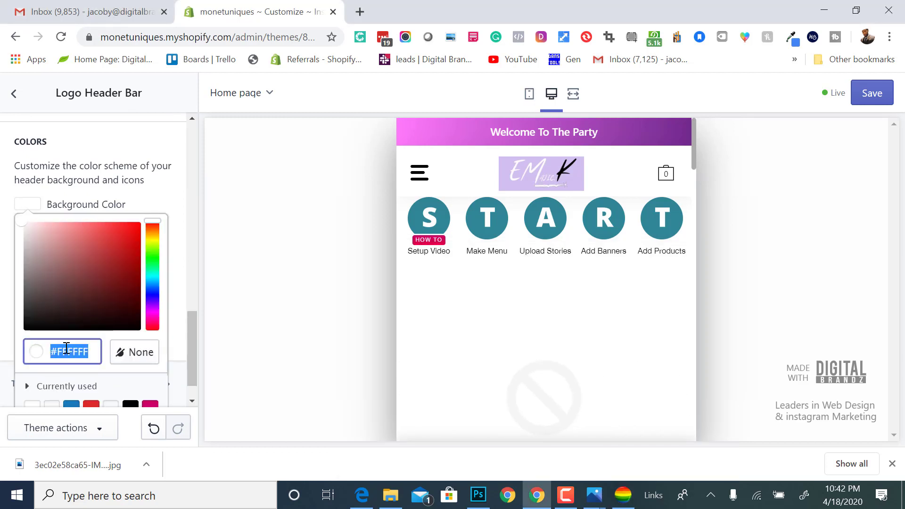
pyautogui.hotkey('ctrl', 'v')
pyautogui.click(163, 191)
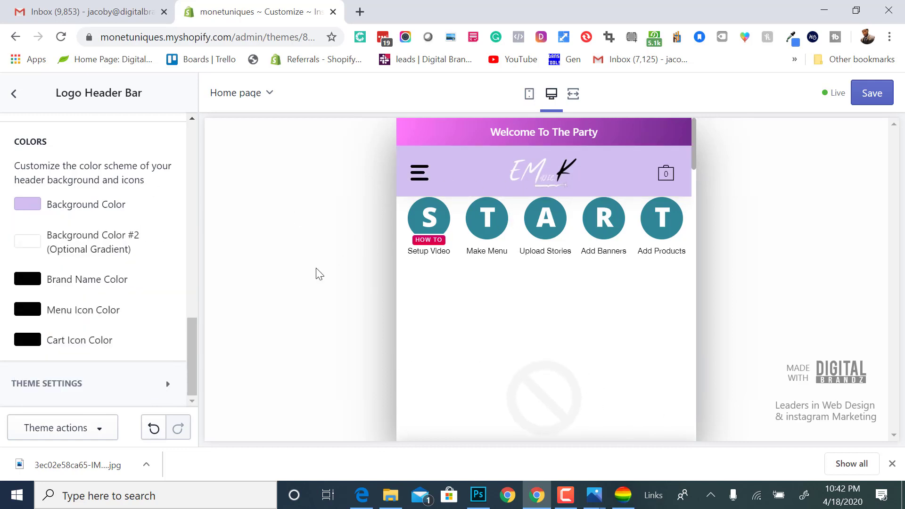
pyautogui.click(869, 100)
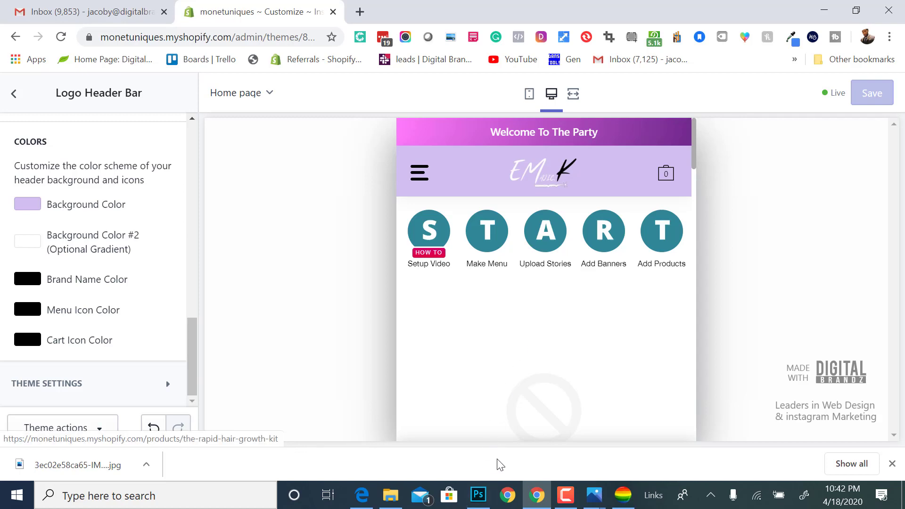
# - Switch to Photoshop and open 3ec02e58ca65-IMG_7321_(2) (1) from the Downloads folder
pyautogui.click(479, 495)
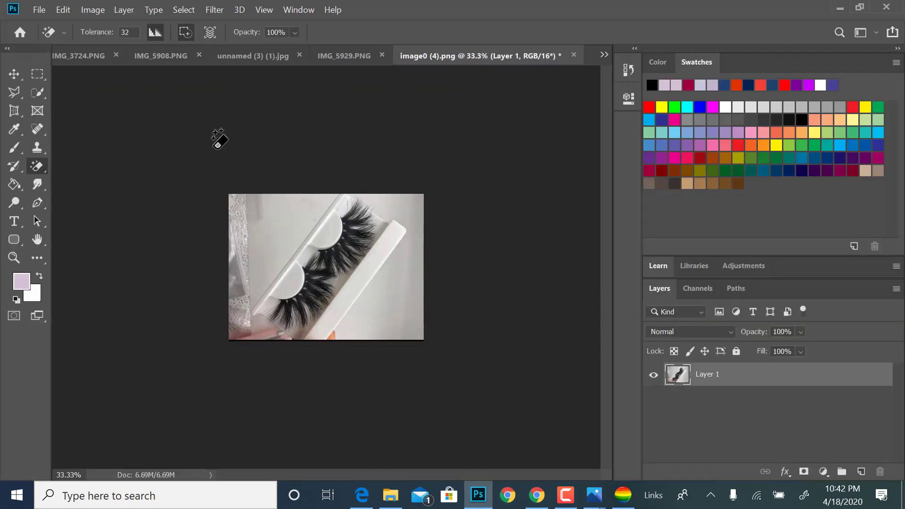
pyautogui.click(39, 9)
pyautogui.click(50, 36)
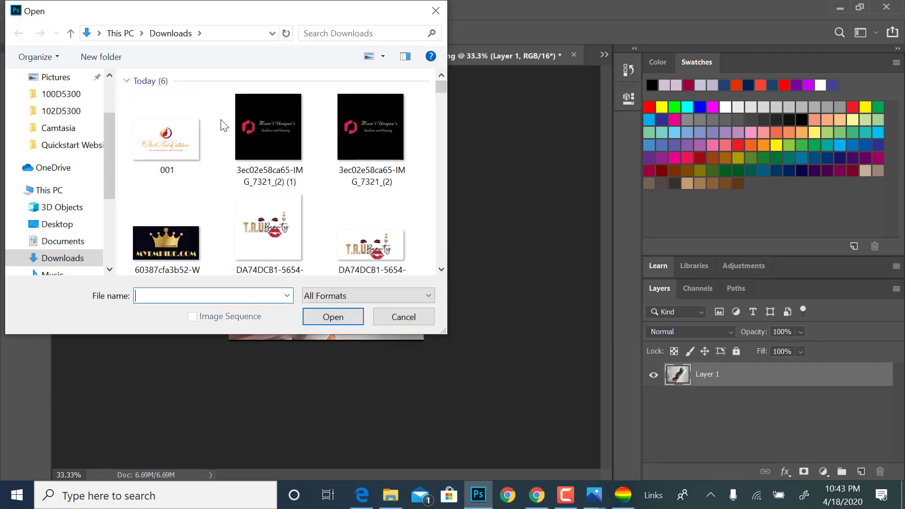
pyautogui.doubleClick(263, 129)
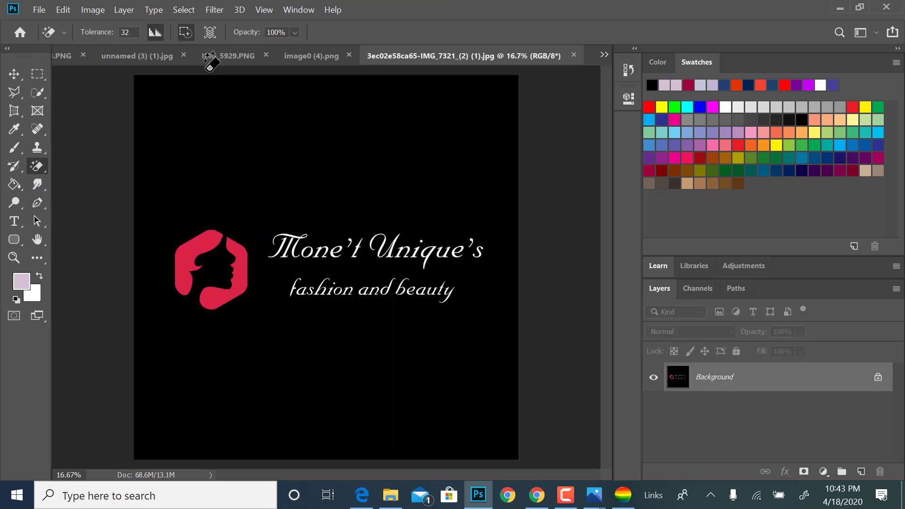
# - Crop the image to a full-width band around the Mone't Unique's logo and remove the black background with the Magic Eraser
pyautogui.click(93, 10)
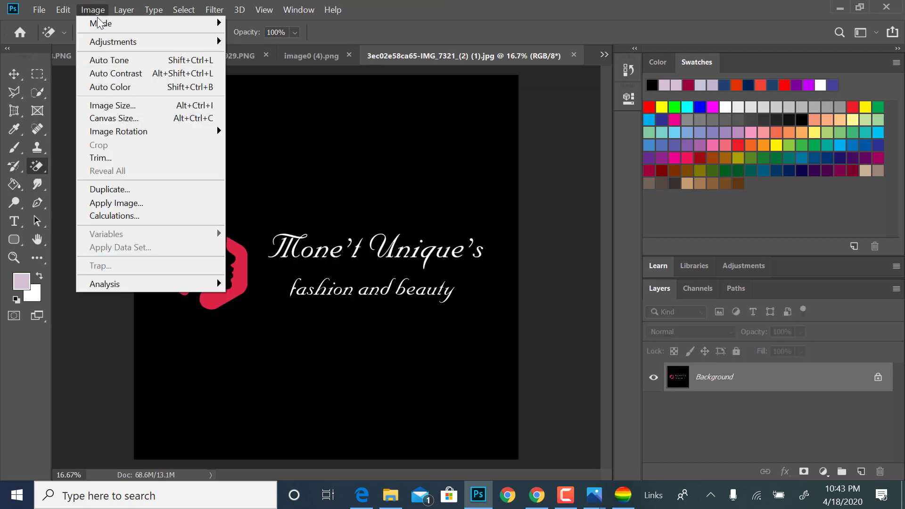
pyautogui.click(297, 161)
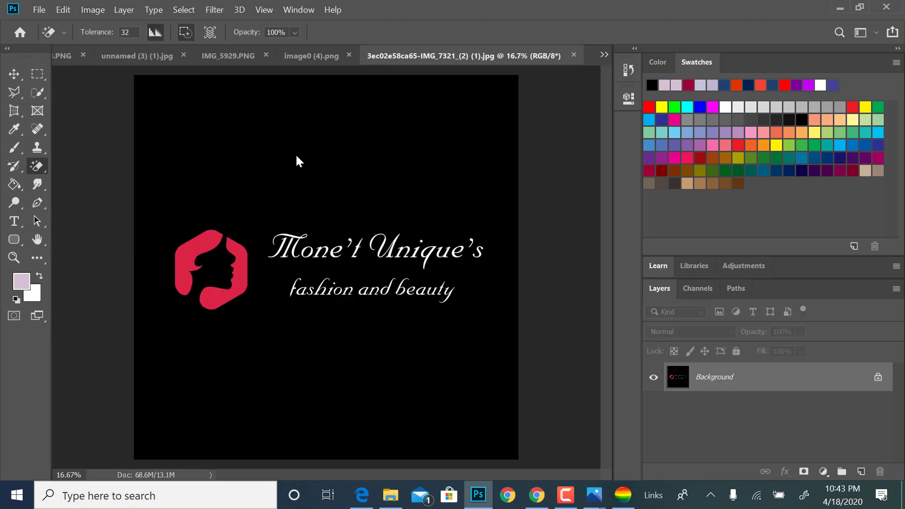
pyautogui.press('c')
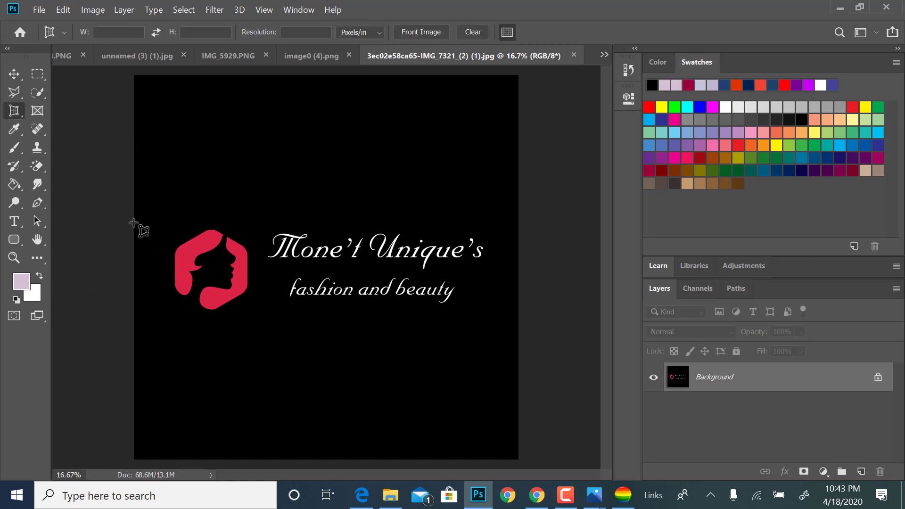
pyautogui.moveTo(134, 217); pyautogui.dragTo(563, 317)
pyautogui.press('Return')
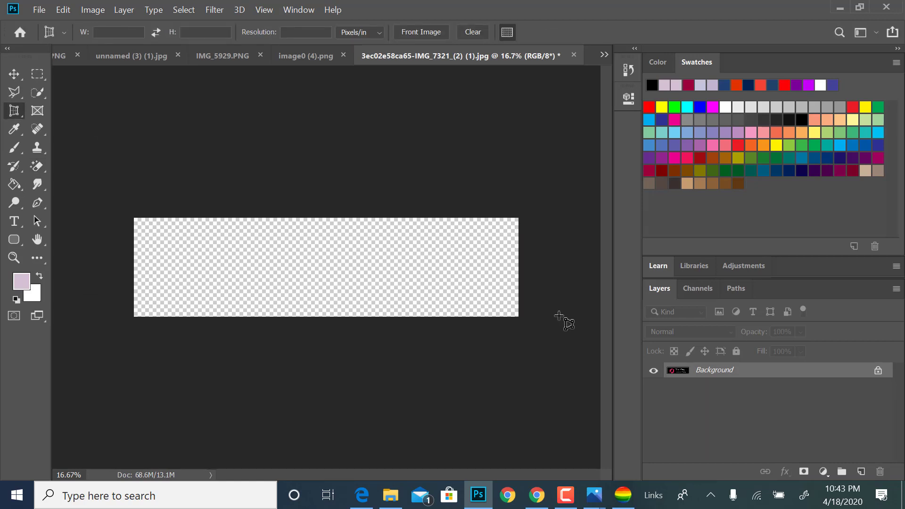
pyautogui.click(41, 162)
pyautogui.click(165, 229)
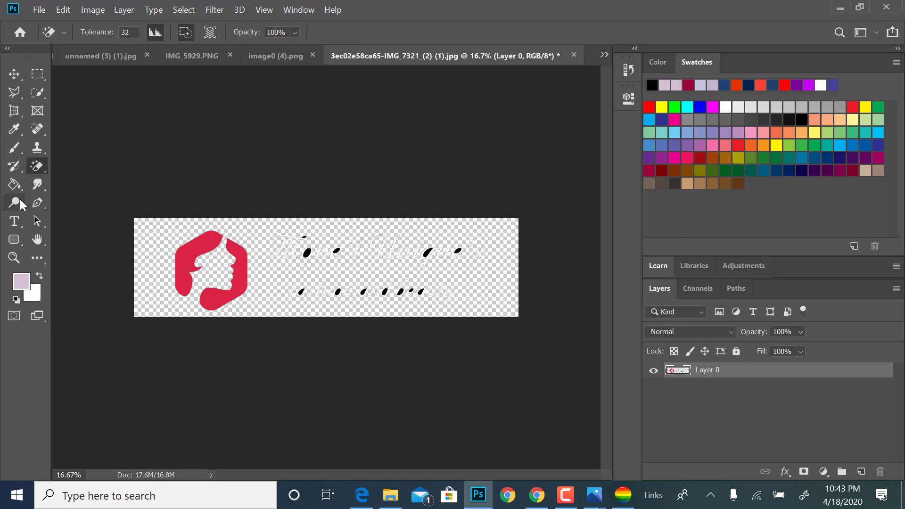
# - Erase the black areas left inside the letters of "Mone't" in the logo with the Magic Eraser at tolerance 32
pyautogui.click(14, 257)
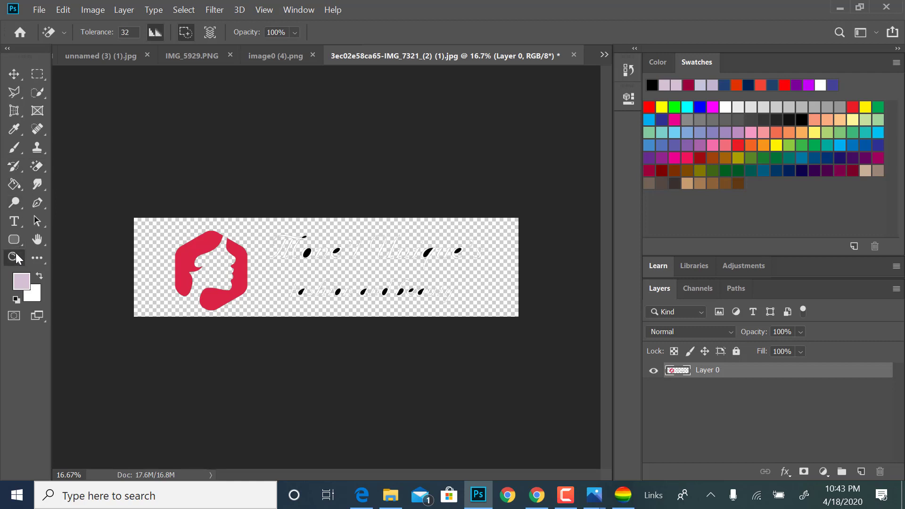
pyautogui.rightClick(269, 267)
pyautogui.click(327, 298)
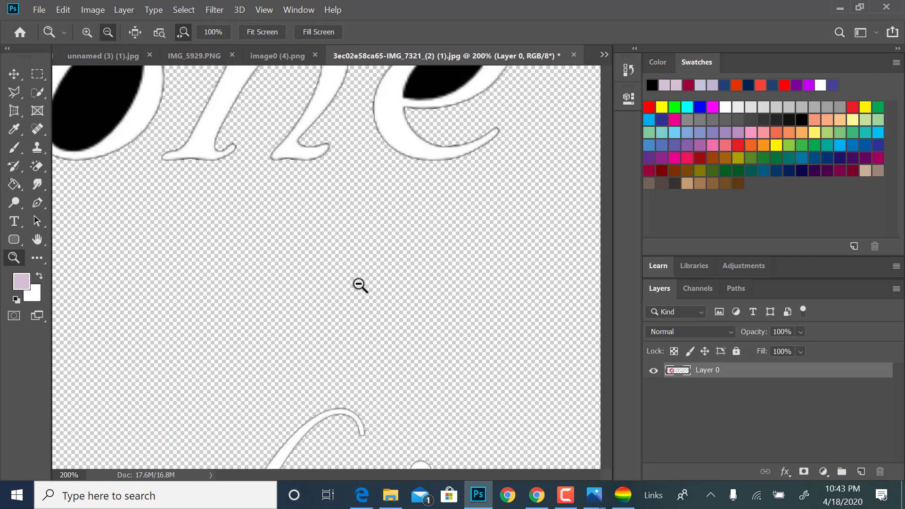
pyautogui.keyDown('alt'); pyautogui.click(360, 285); pyautogui.keyUp('alt')
pyautogui.keyDown('alt'); pyautogui.click(363, 286); pyautogui.keyUp('alt')
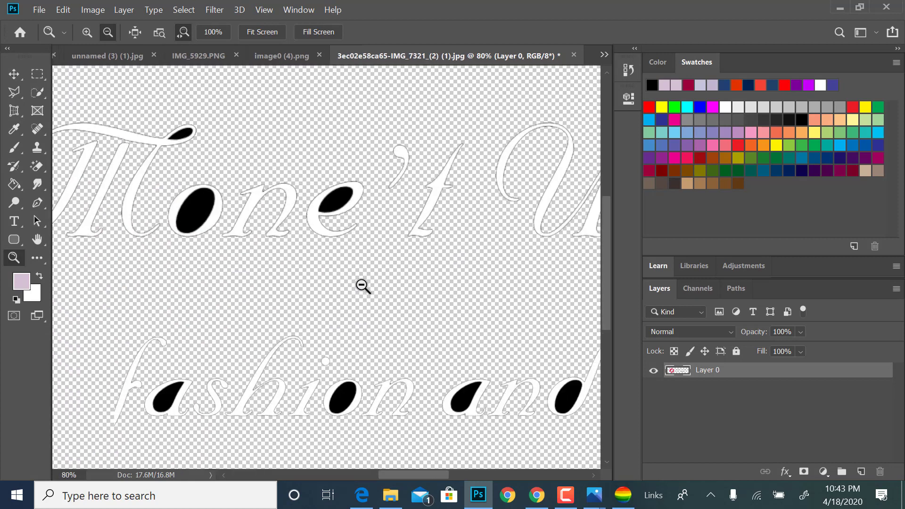
pyautogui.keyDown('alt'); pyautogui.click(362, 285); pyautogui.keyUp('alt')
pyautogui.keyDown('alt'); pyautogui.click(362, 286); pyautogui.keyUp('alt')
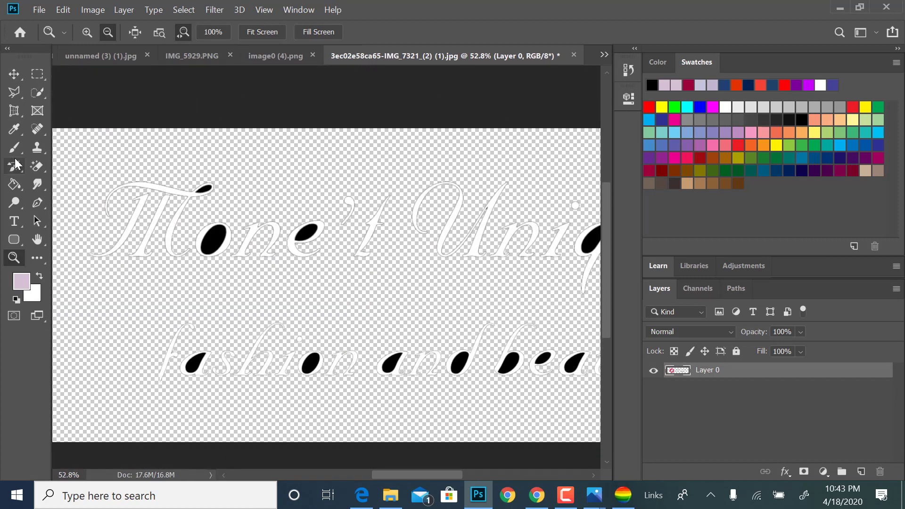
pyautogui.click(37, 166)
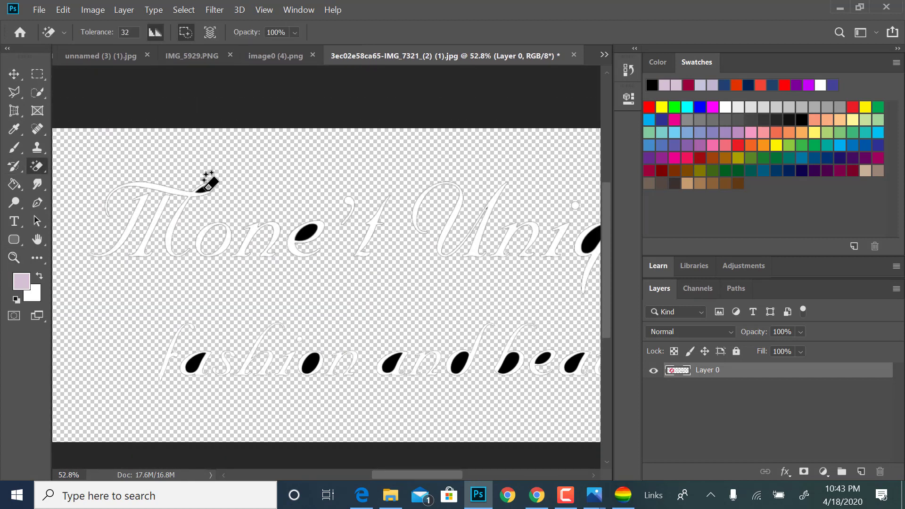
pyautogui.click(309, 235)
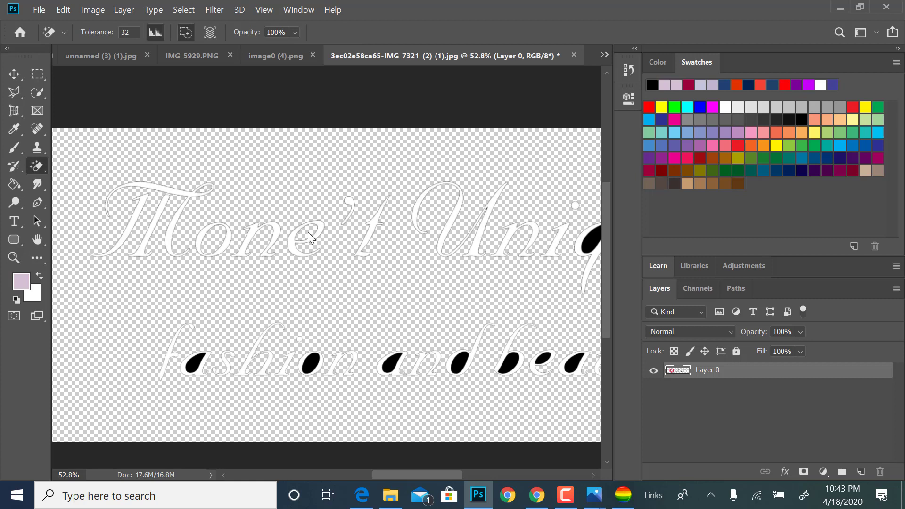
# - Erase the black fills inside the letters of the "fashion and beauty" tagline with the Magic Eraser
pyautogui.click(196, 364)
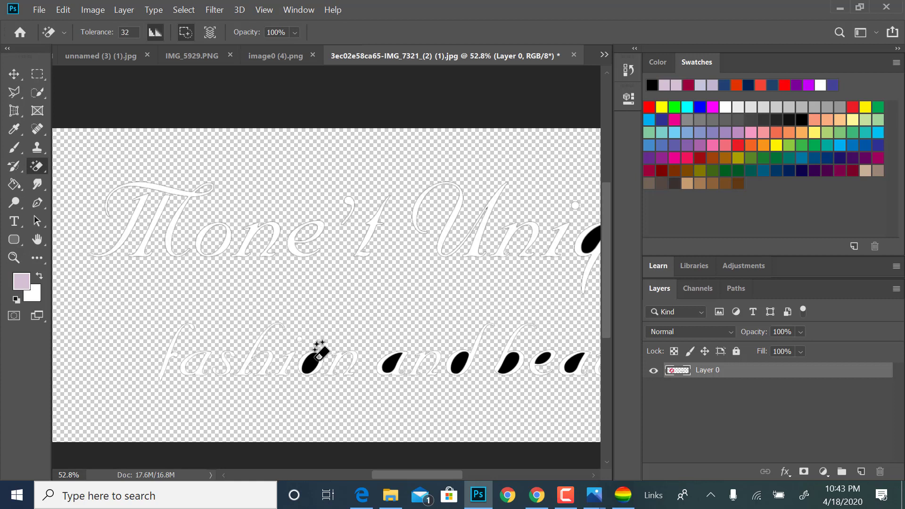
pyautogui.click(315, 359)
pyautogui.click(389, 361)
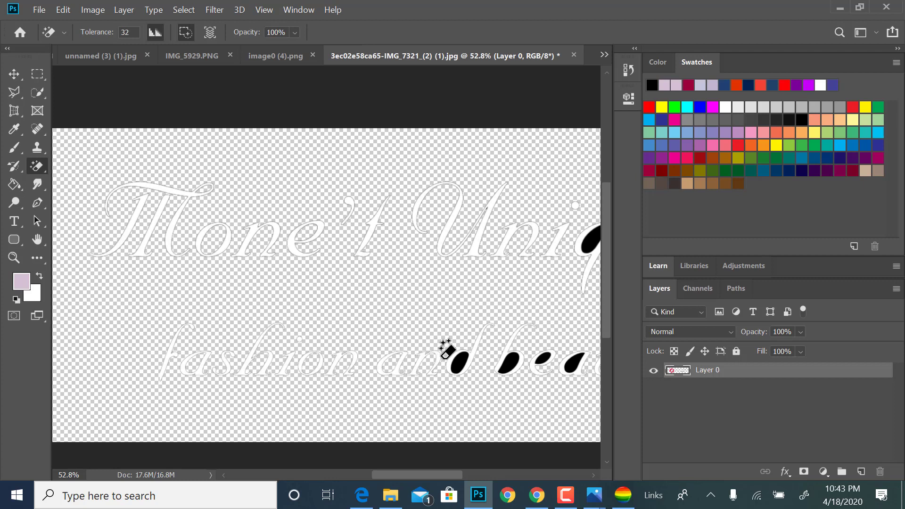
pyautogui.click(458, 359)
pyautogui.click(508, 361)
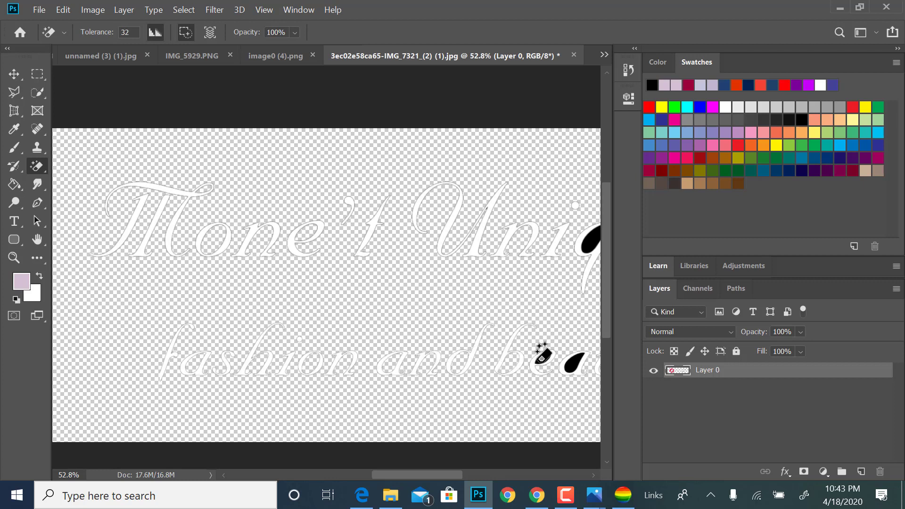
pyautogui.click(546, 355)
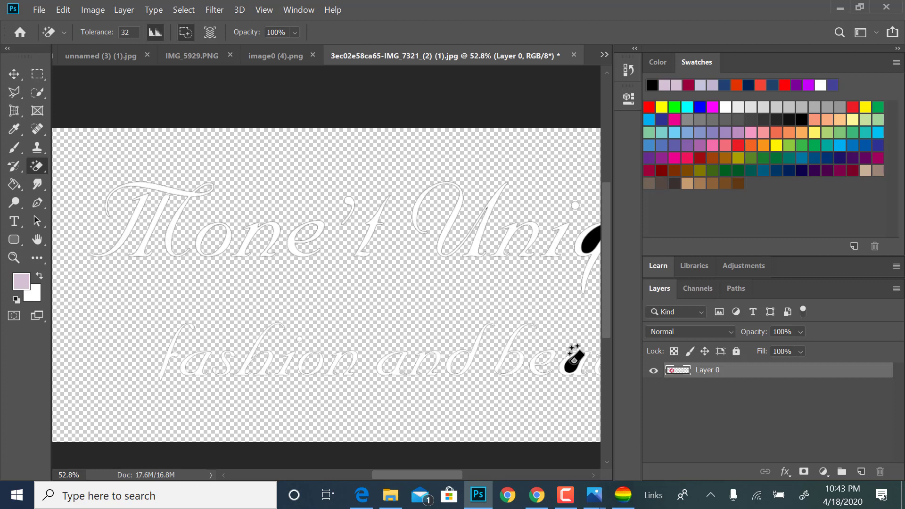
pyautogui.click(573, 350)
# - Erase the remaining black fills inside the q and e of "Unique's"
pyautogui.hscroll(5, 563, 349)
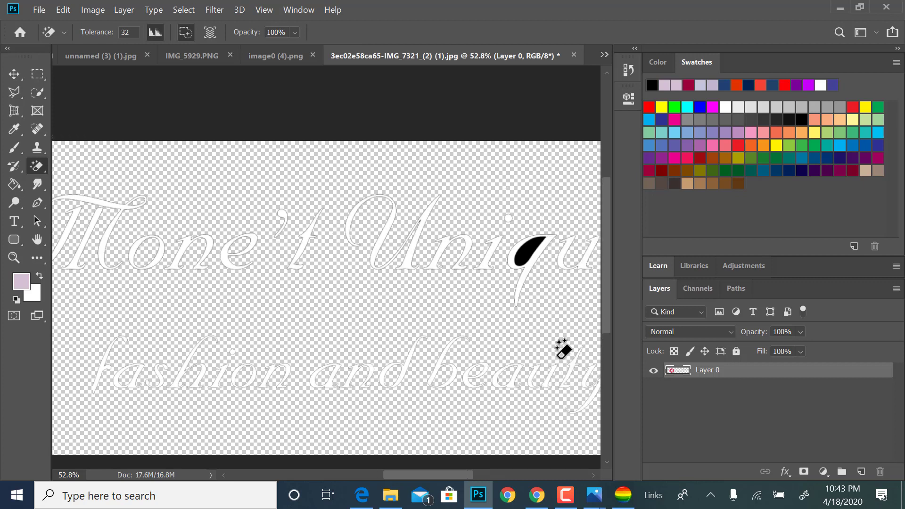
pyautogui.scroll(1, 543, 335)
pyautogui.scroll(-2, 526, 326)
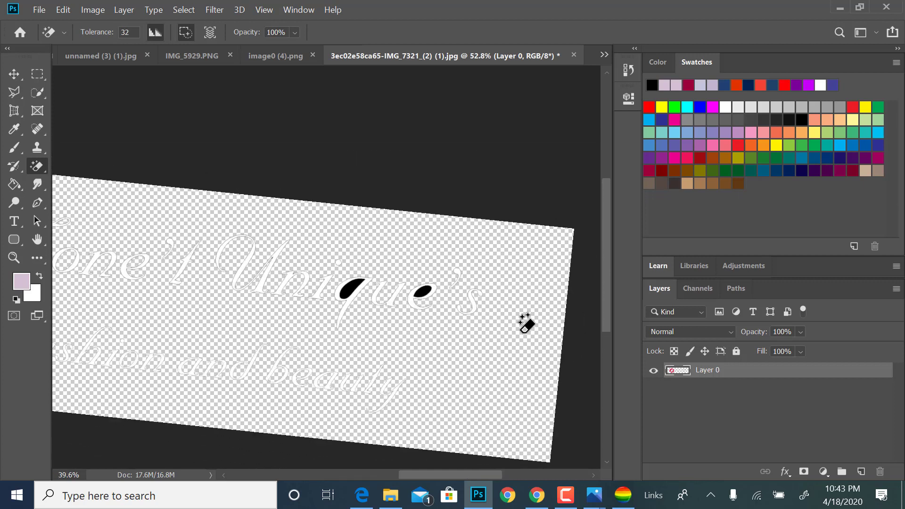
pyautogui.scroll(2, 526, 325)
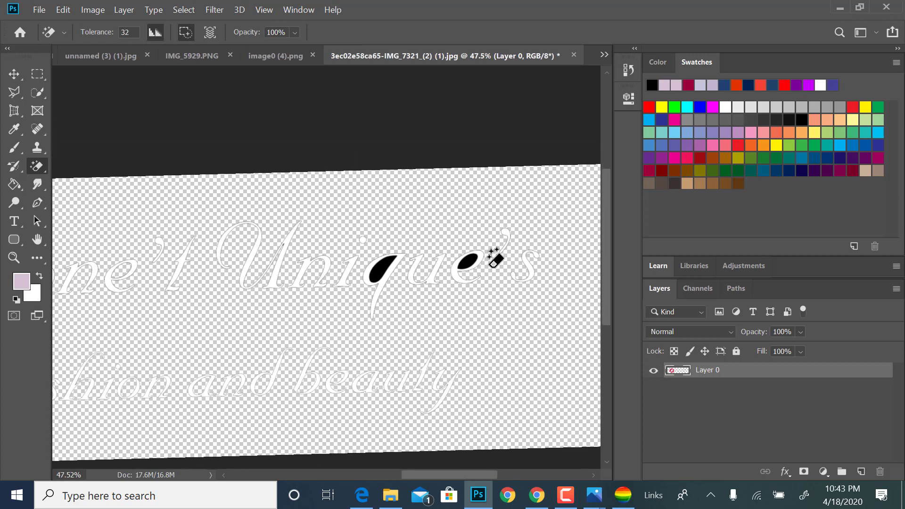
pyautogui.click(384, 268)
pyautogui.rightClick(303, 162)
pyautogui.click(310, 150)
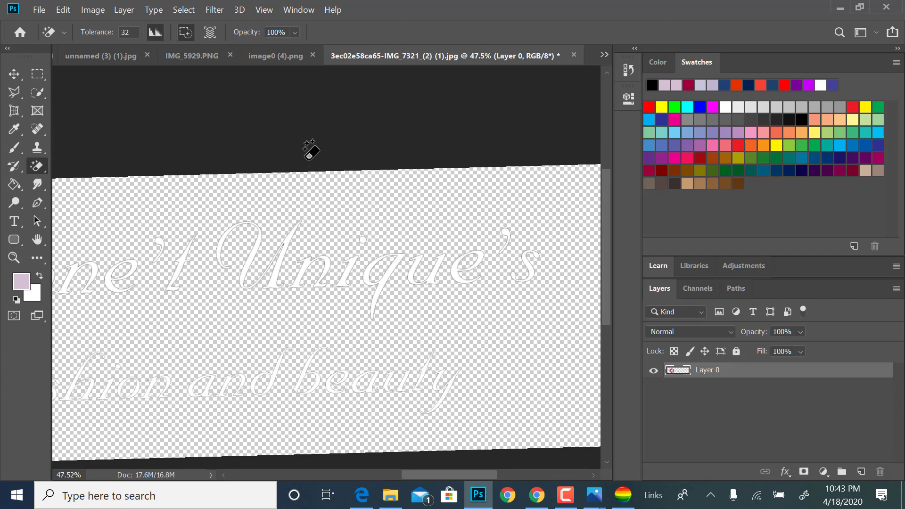
# - Resize the whole logo image to a width of 1050 pixels, keeping its proportions
pyautogui.click(14, 257)
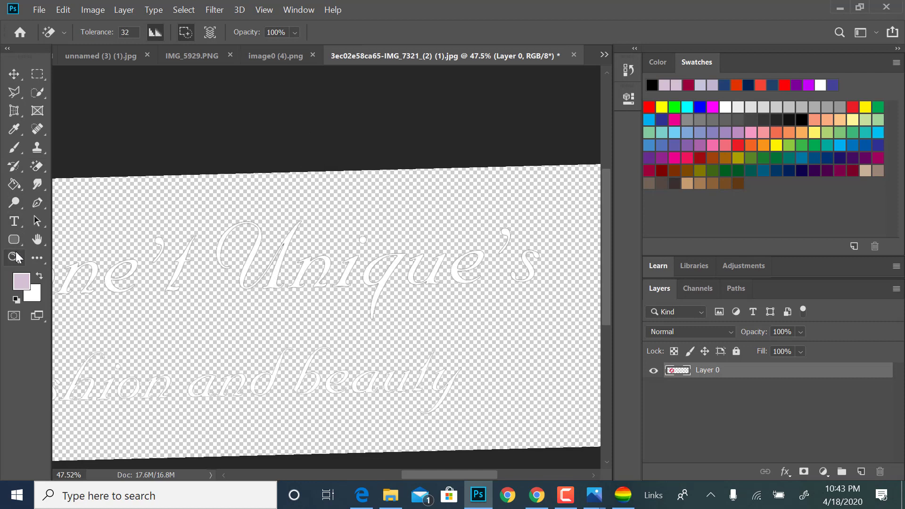
pyautogui.rightClick(161, 193)
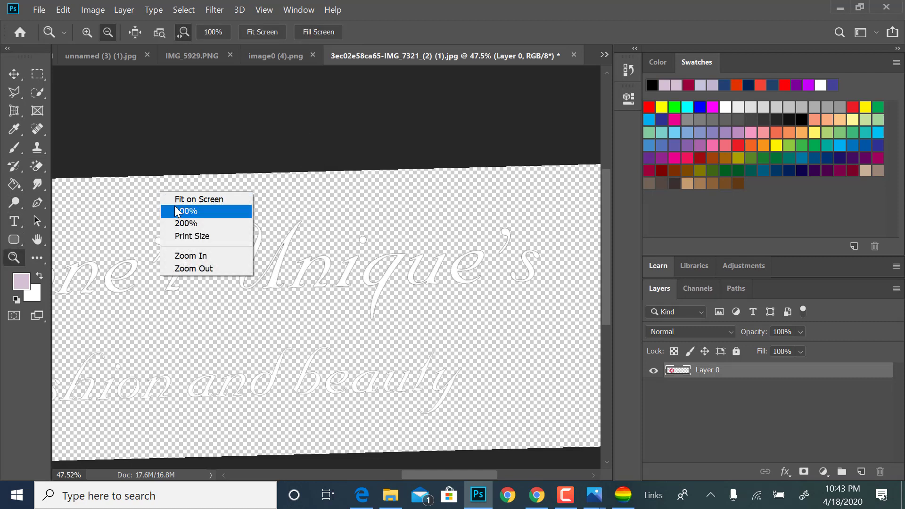
pyautogui.click(179, 200)
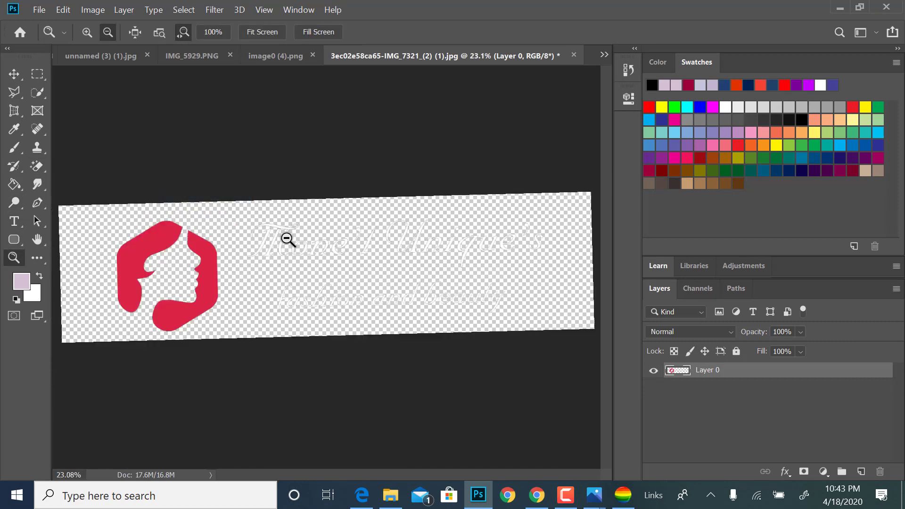
pyautogui.scroll(-1, 287, 239)
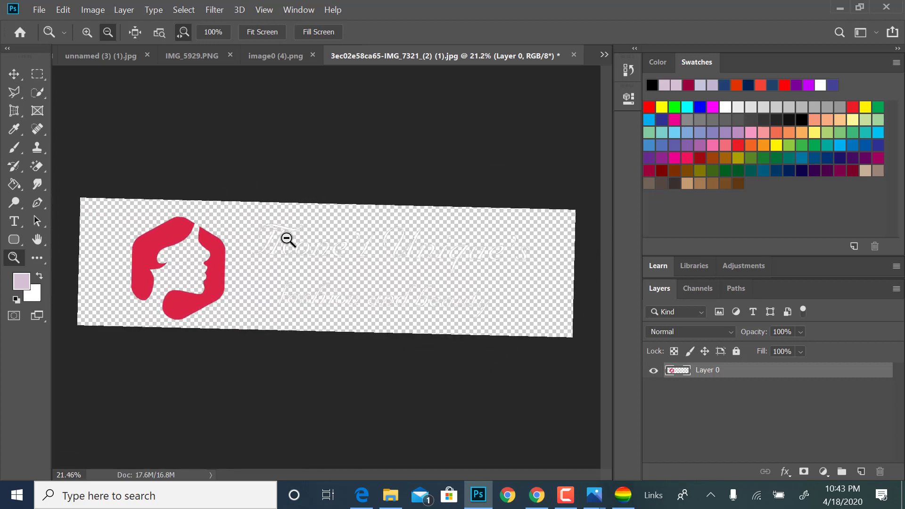
pyautogui.scroll(1, 287, 238)
pyautogui.scroll(1, 286, 238)
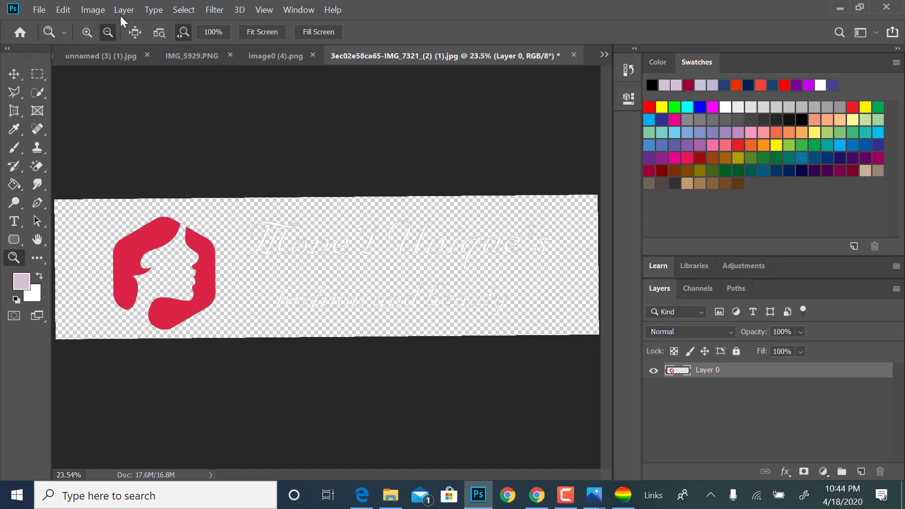
pyautogui.click(93, 9)
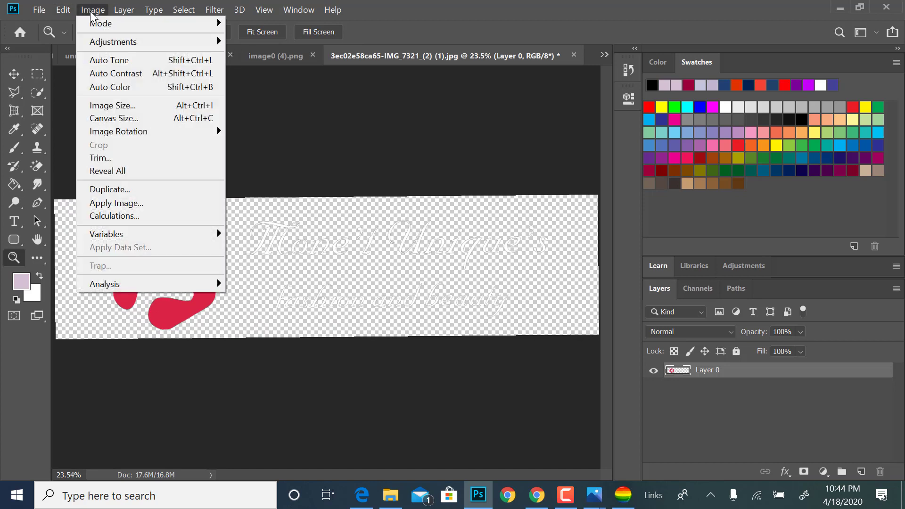
pyautogui.click(120, 108)
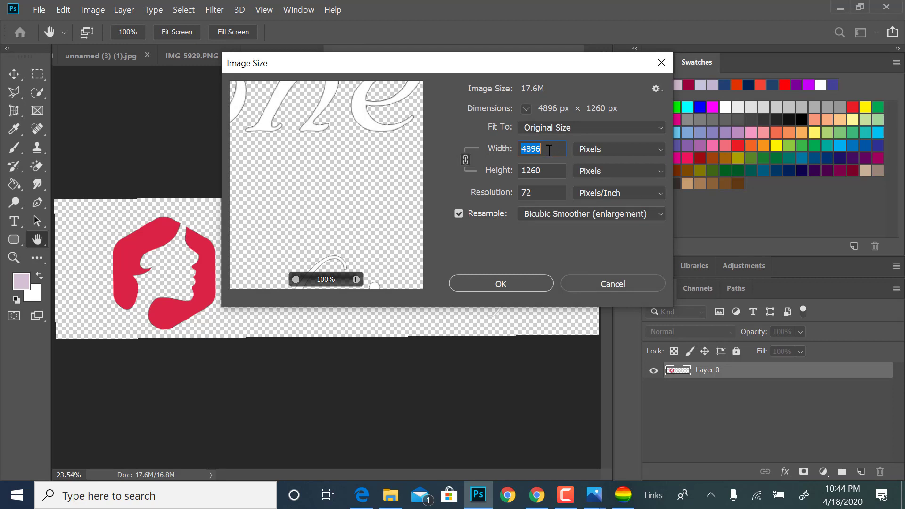
pyautogui.click(532, 150)
pyautogui.write('1050')
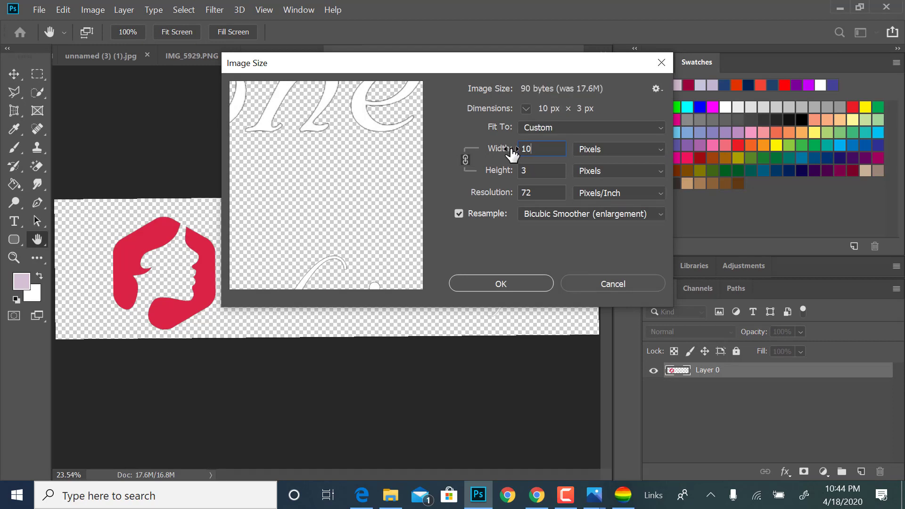
pyautogui.click(524, 278)
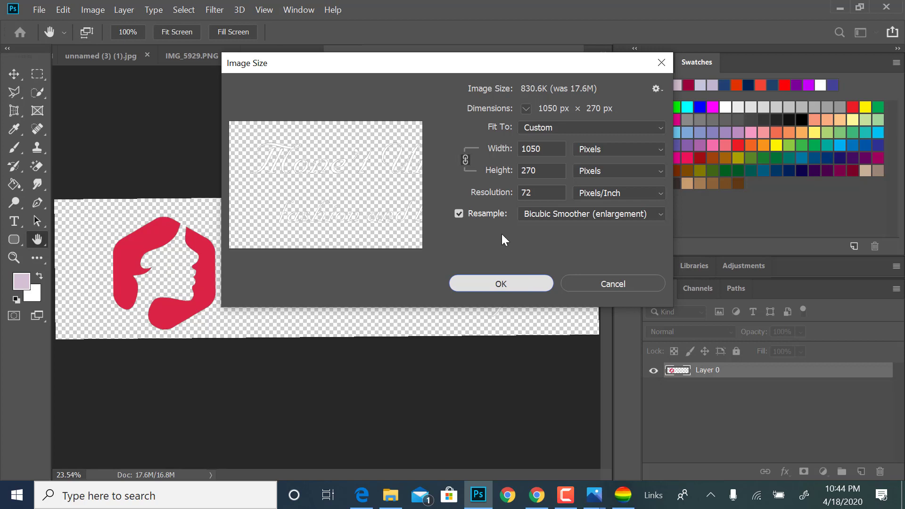
pyautogui.click(479, 283)
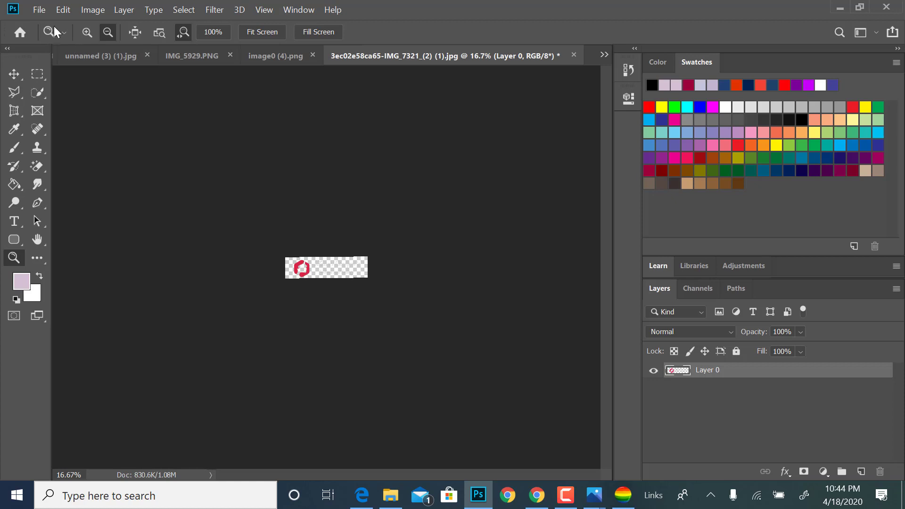
# - Save a PNG copy of the logo in Downloads as 3ec02e58ca65-IMG_7321_(2) (1)png with the large file size option
pyautogui.click(39, 10)
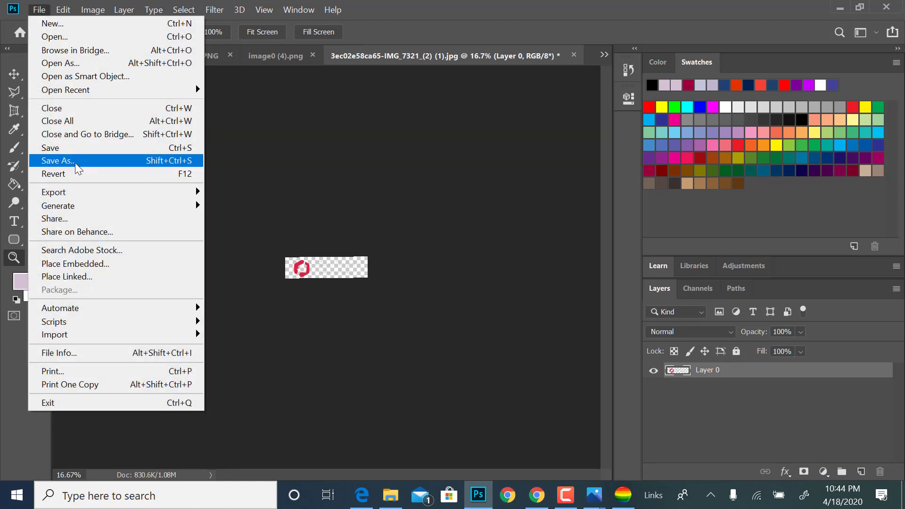
pyautogui.click(77, 165)
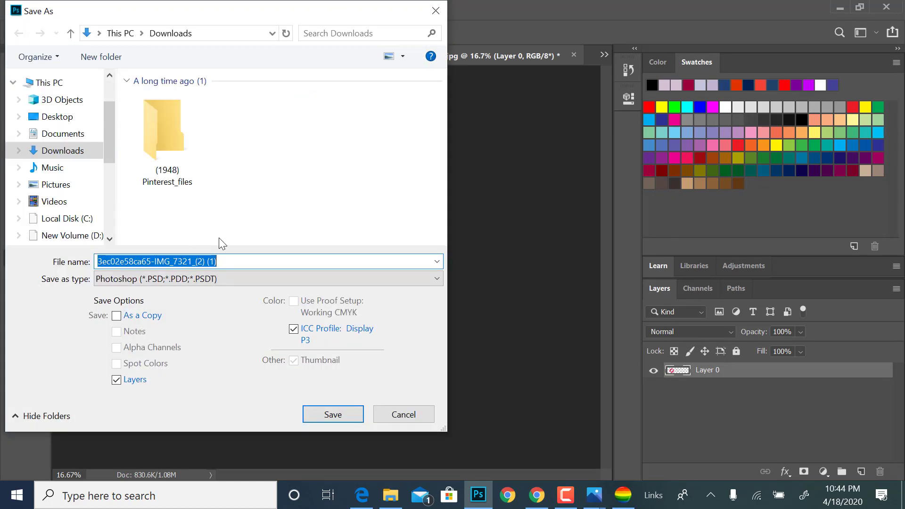
pyautogui.click(247, 282)
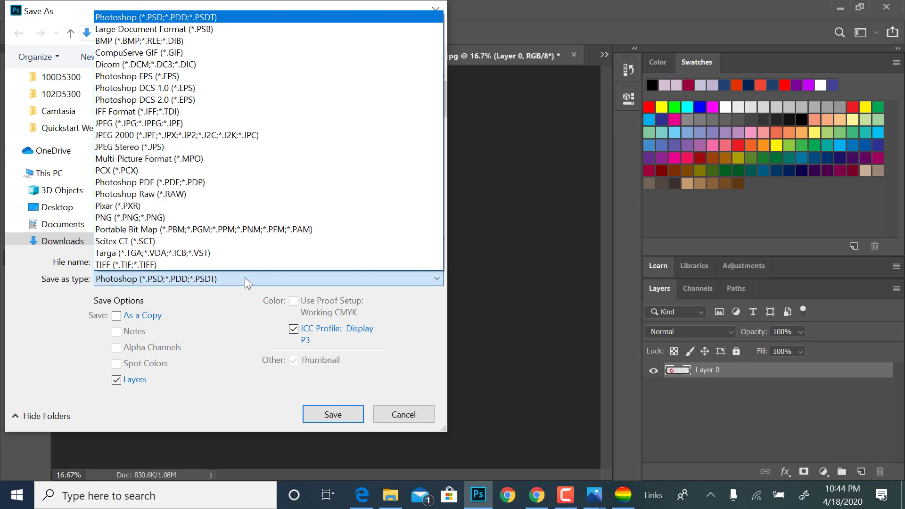
pyautogui.click(208, 217)
pyautogui.click(208, 217)
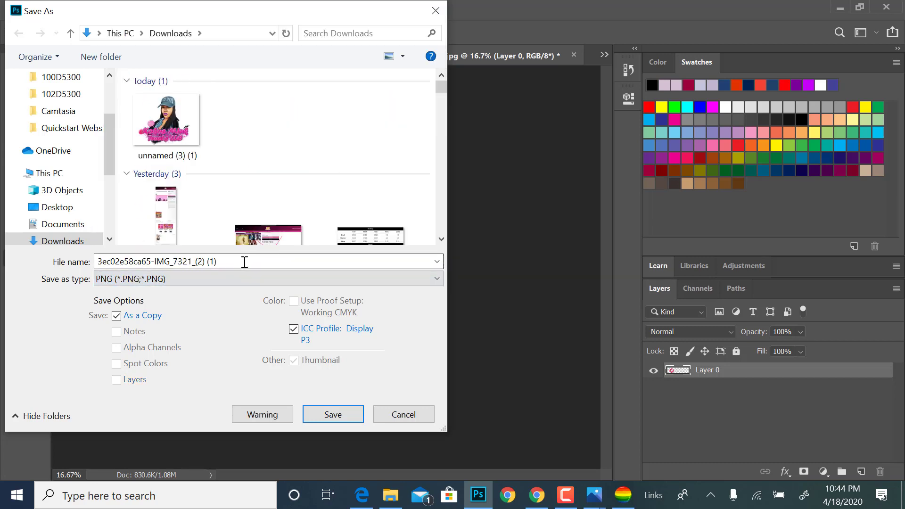
pyautogui.click(247, 260)
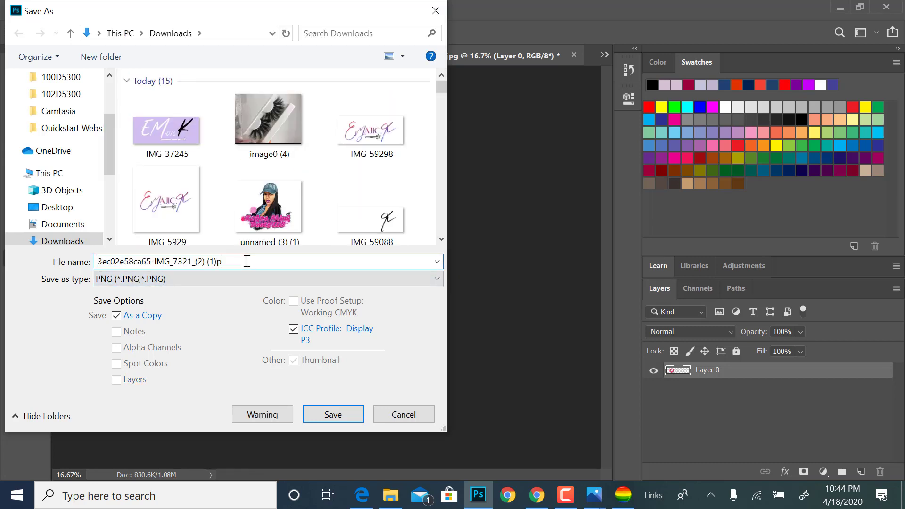
pyautogui.click(351, 409)
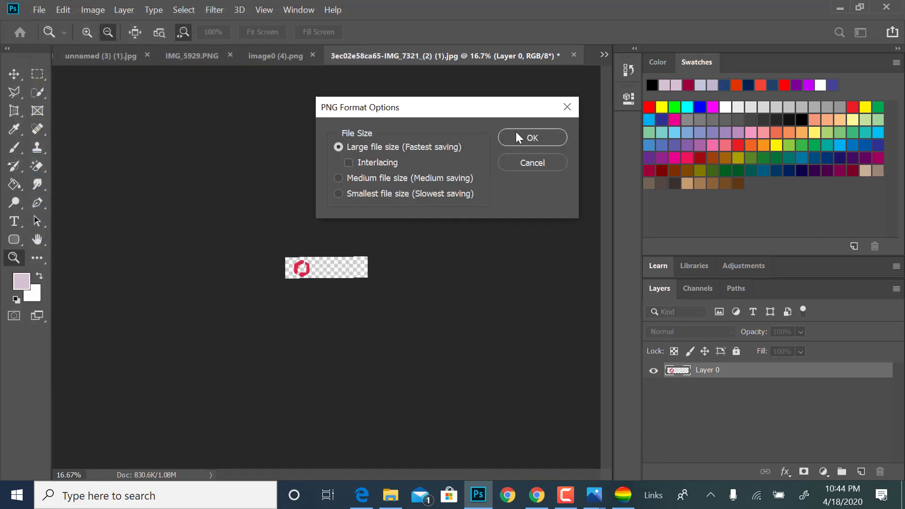
pyautogui.click(516, 137)
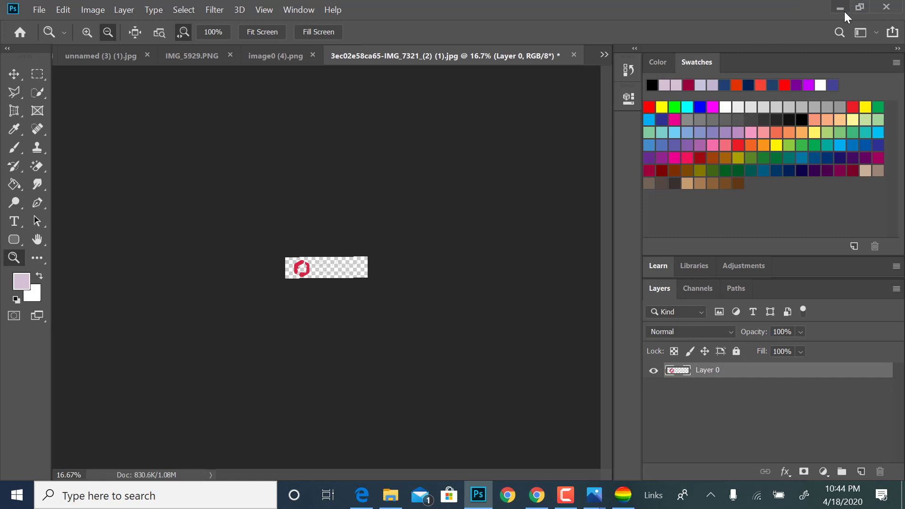
# - Switch to the Shopify theme editor, upload 3ec02e58ca65-IMG_7321_(2) (1)png from Downloads and set it as the header's brand logo
pyautogui.click(843, 9)
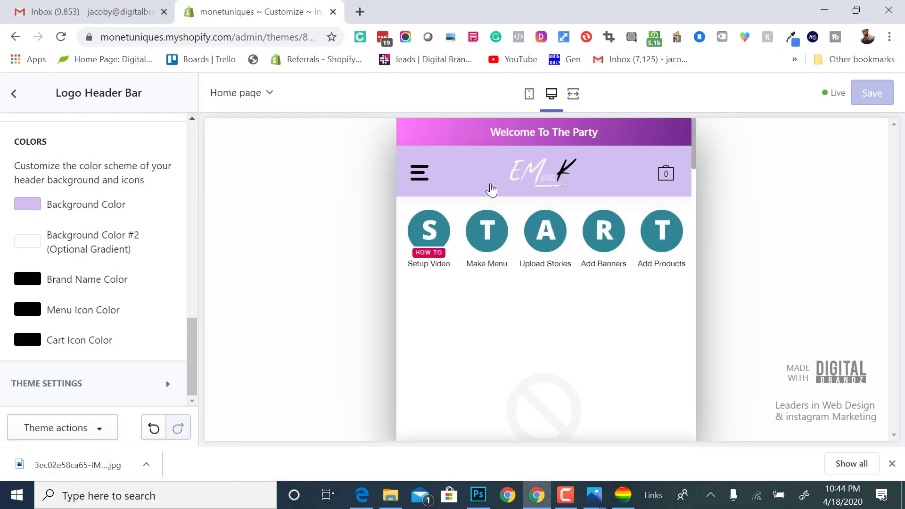
pyautogui.scroll(10, 122, 248)
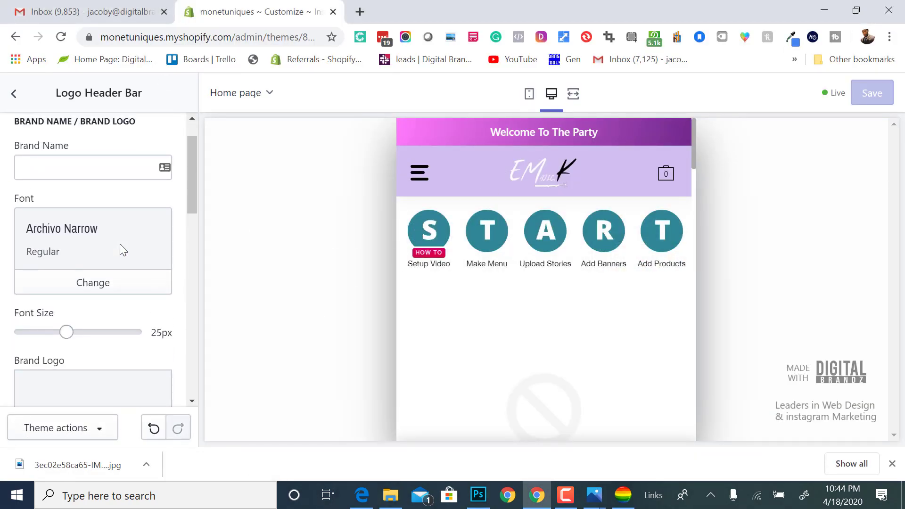
pyautogui.scroll(-5, 123, 250)
pyautogui.click(40, 325)
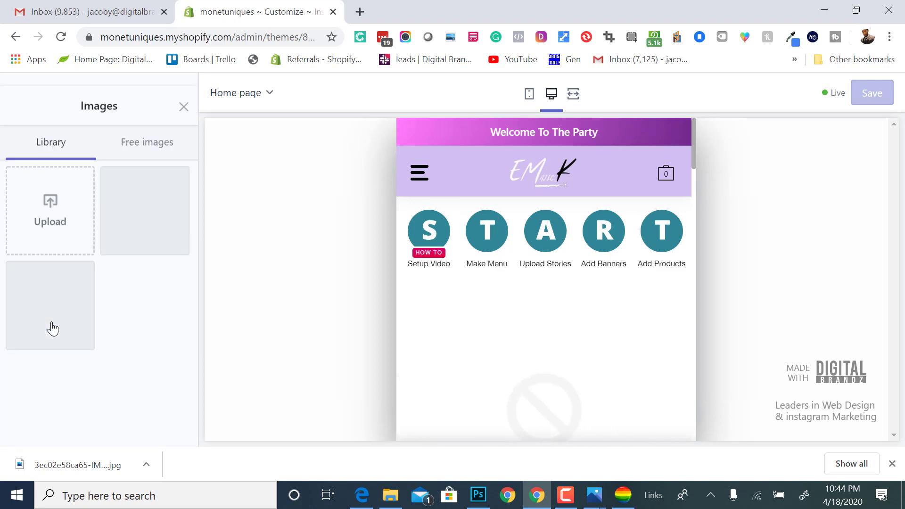
pyautogui.click(34, 214)
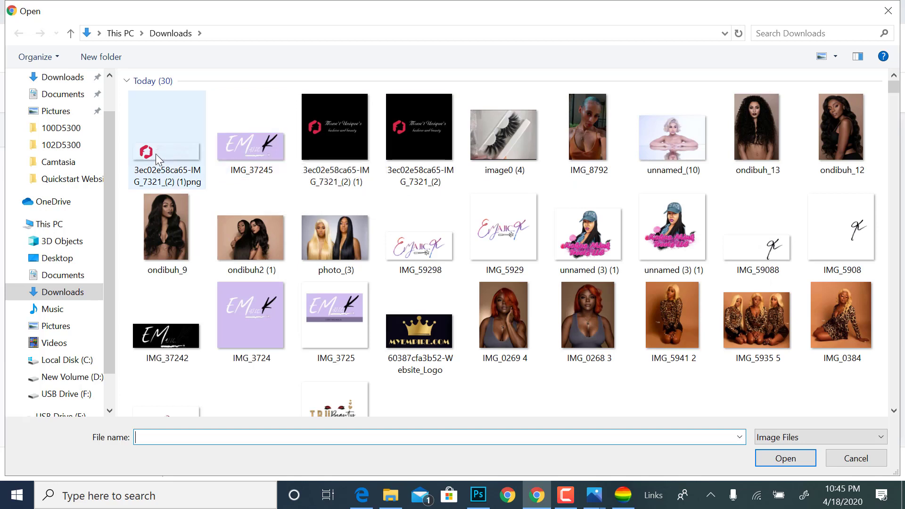
pyautogui.doubleClick(167, 151)
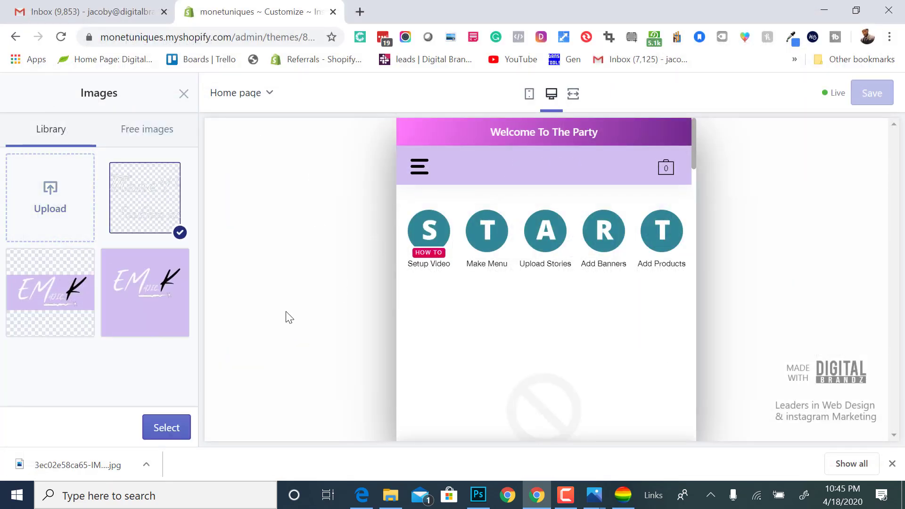
pyautogui.click(184, 424)
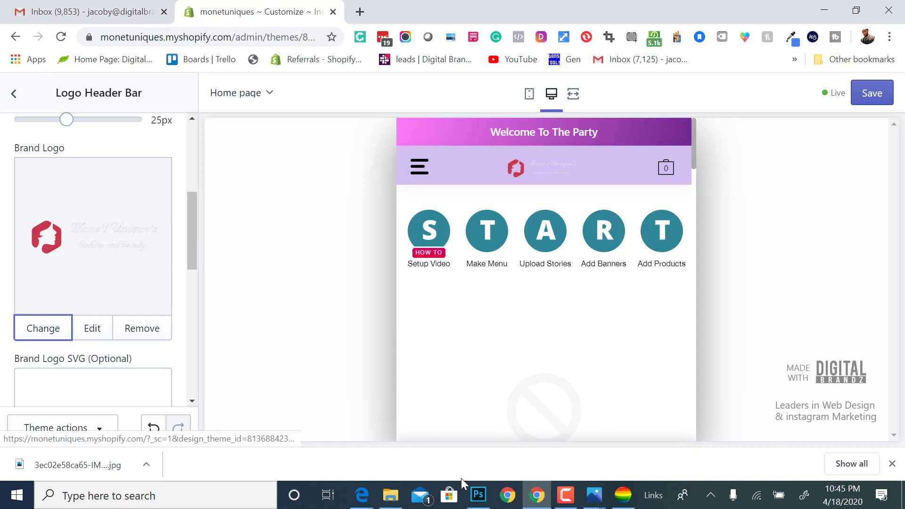
# - Switch to Photoshop, close the edited logo document without saving, and reopen the original 3ec02e58ca65-IMG_7321_(2) (1) image from Downloads
pyautogui.click(484, 495)
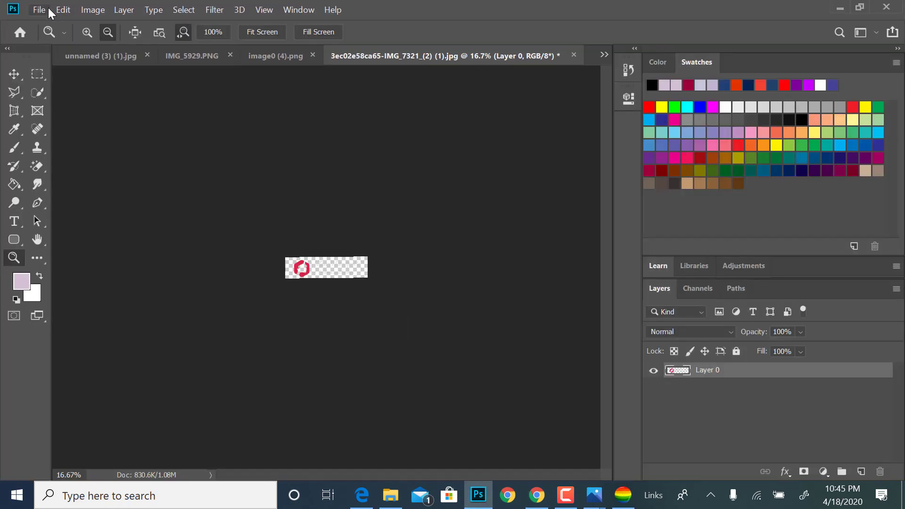
pyautogui.click(38, 9)
pyautogui.click(56, 37)
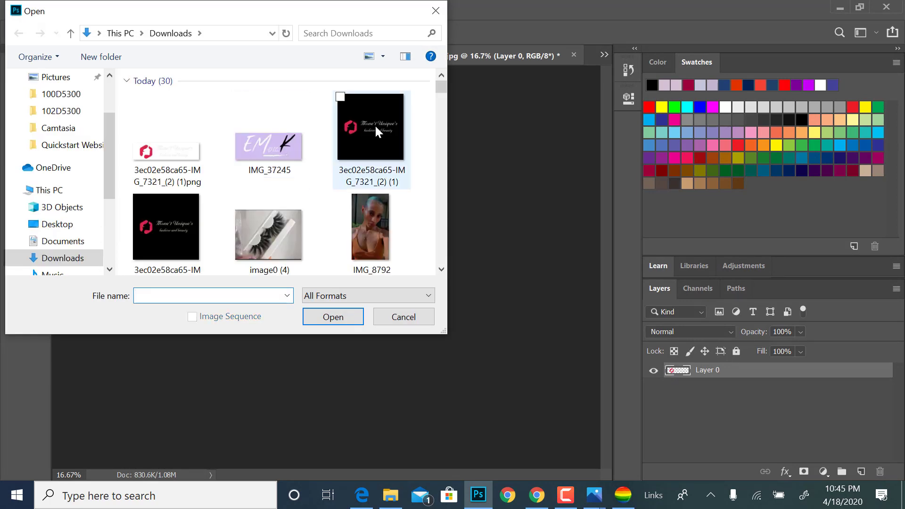
pyautogui.doubleClick(375, 124)
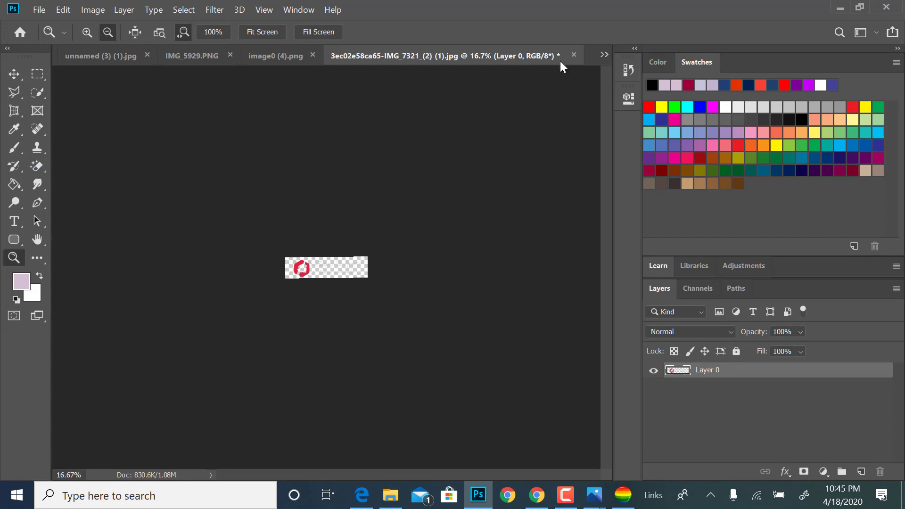
pyautogui.click(573, 55)
pyautogui.click(507, 215)
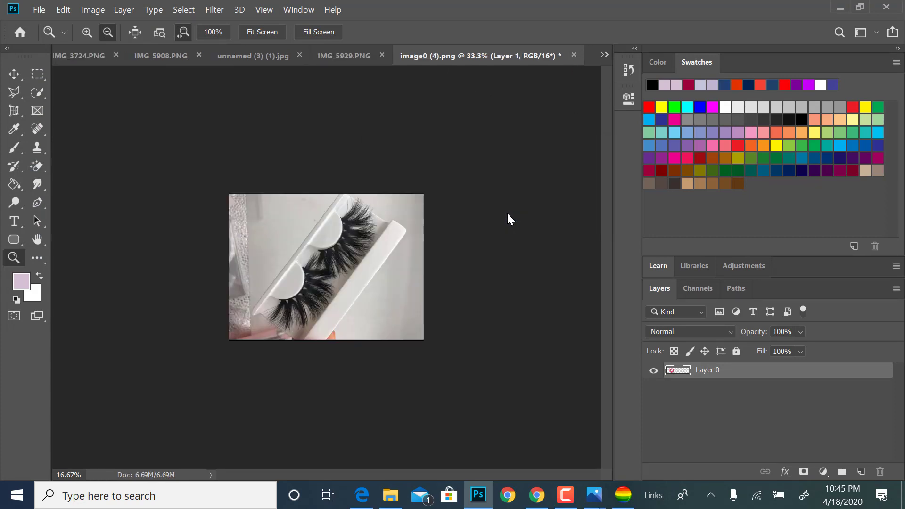
pyautogui.click(47, 10)
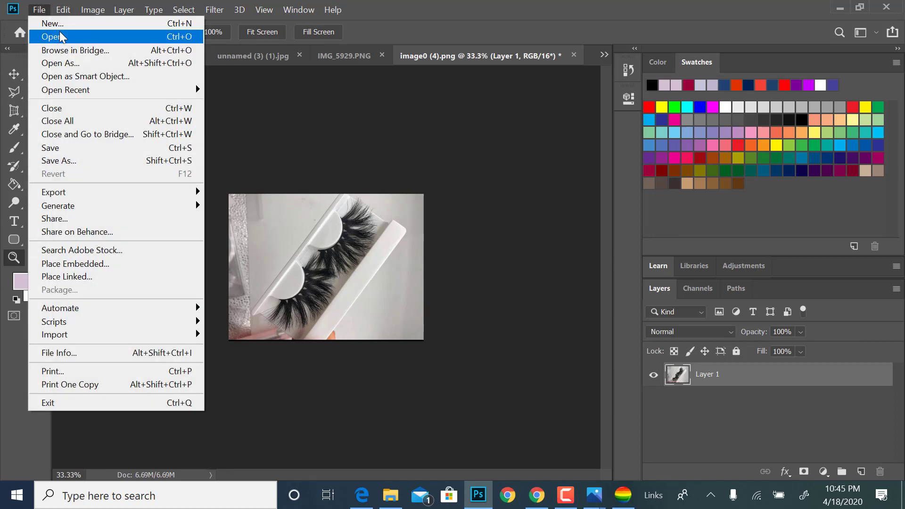
pyautogui.click(94, 37)
pyautogui.doubleClick(379, 128)
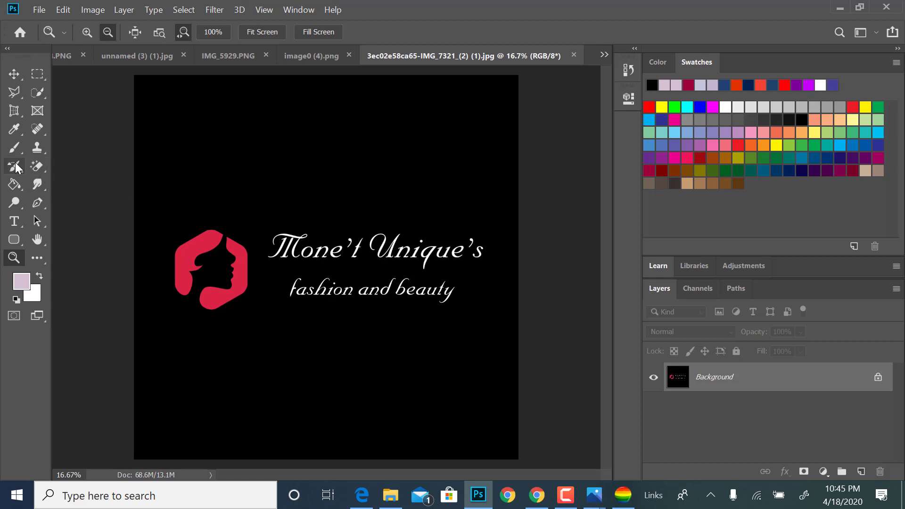
# - Crop the image to a full-width horizontal band around the logo and erase its black background with the Magic Eraser
pyautogui.click(14, 111)
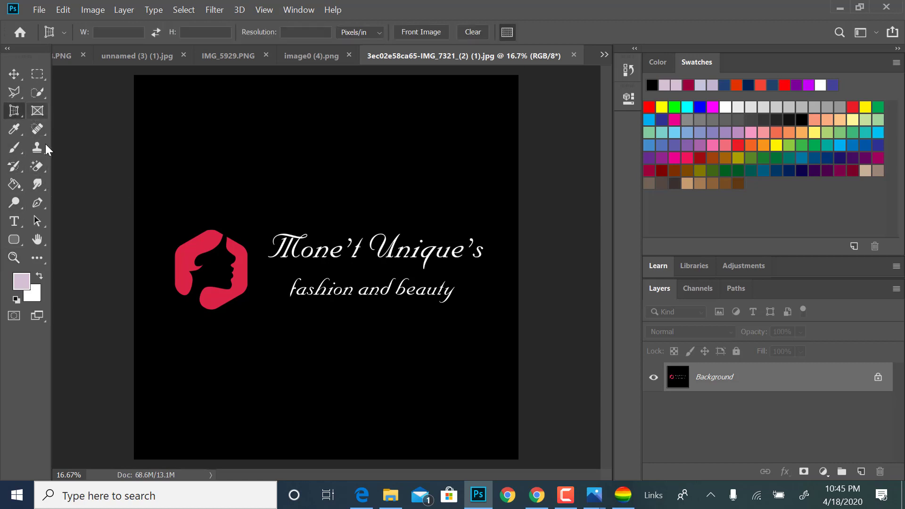
pyautogui.moveTo(135, 181); pyautogui.dragTo(522, 348)
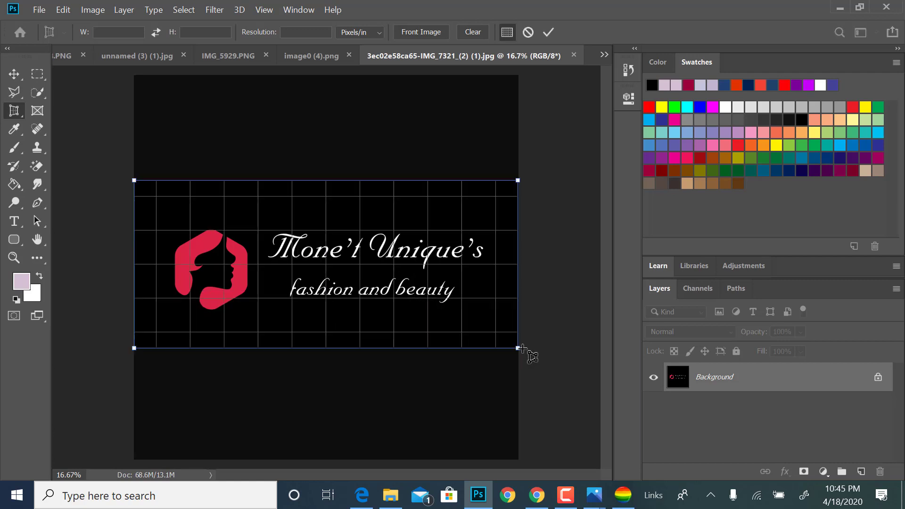
pyautogui.press('Return')
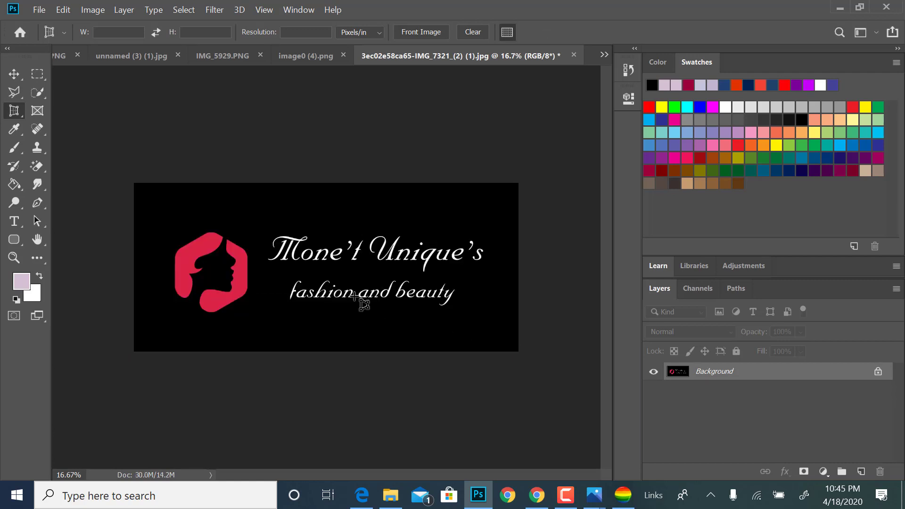
pyautogui.click(38, 170)
pyautogui.click(227, 188)
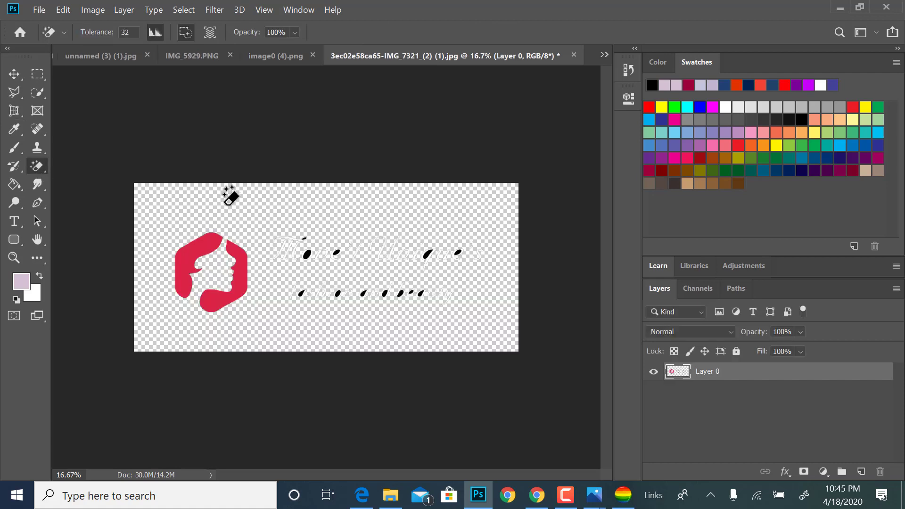
# - Erase the black fills inside the letters of "Mone't" with the Magic Eraser
pyautogui.click(16, 203)
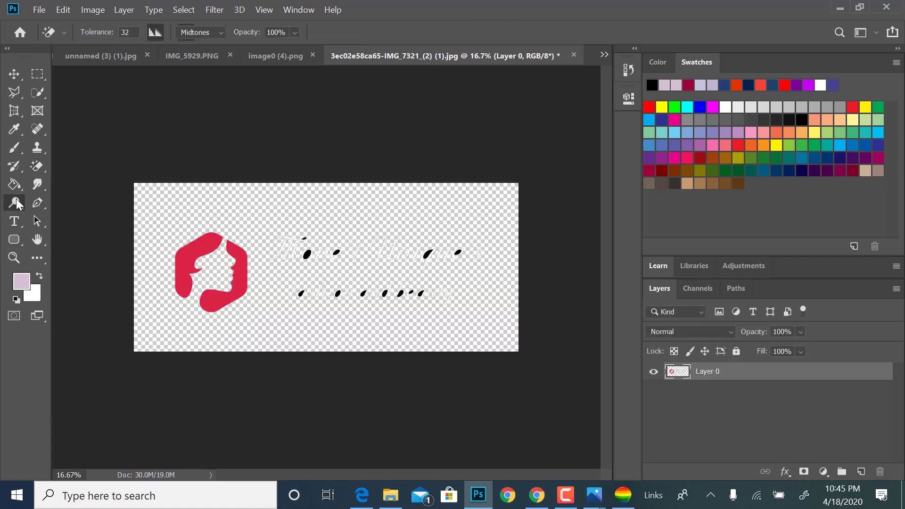
pyautogui.click(13, 257)
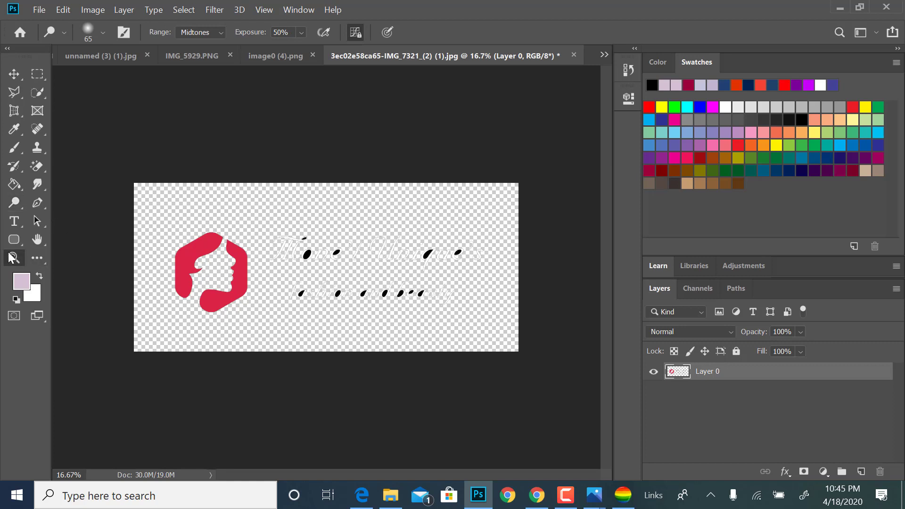
pyautogui.rightClick(284, 272)
pyautogui.click(326, 303)
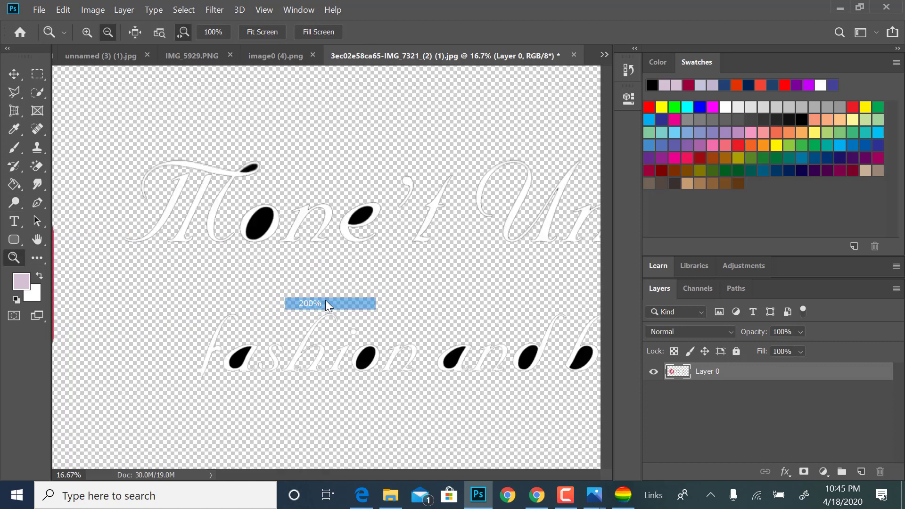
pyautogui.hscroll(4, 326, 300)
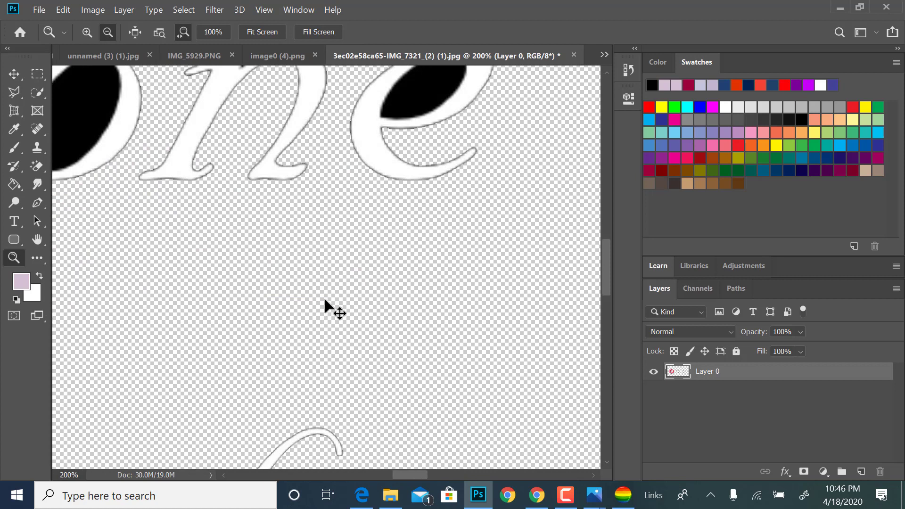
pyautogui.click(326, 299)
pyautogui.rightClick(326, 300)
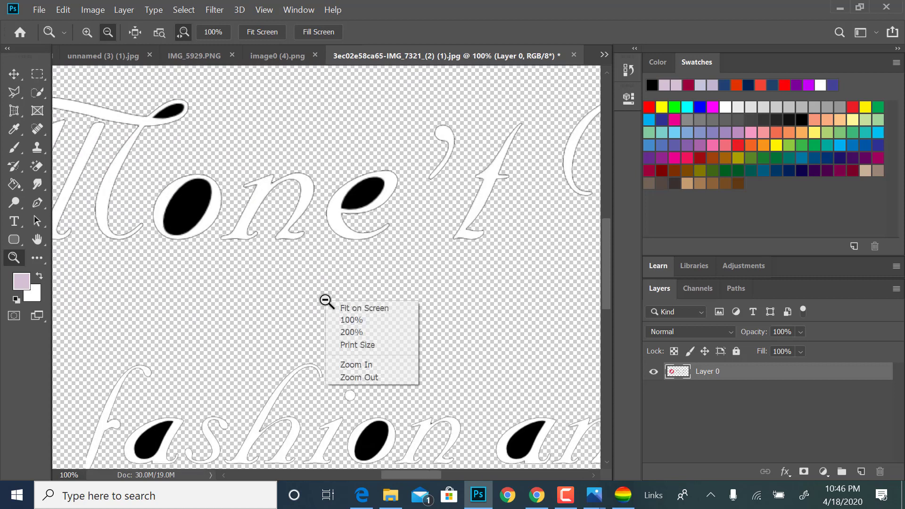
pyautogui.click(349, 320)
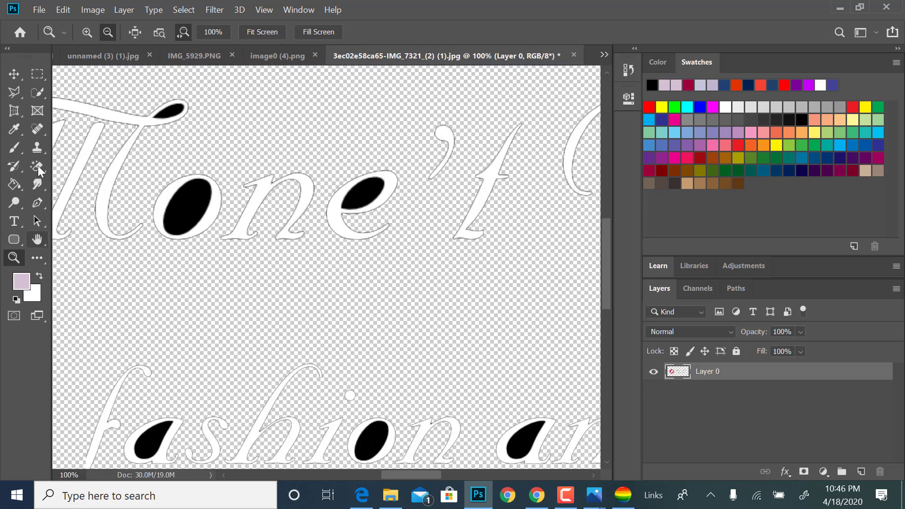
pyautogui.click(34, 166)
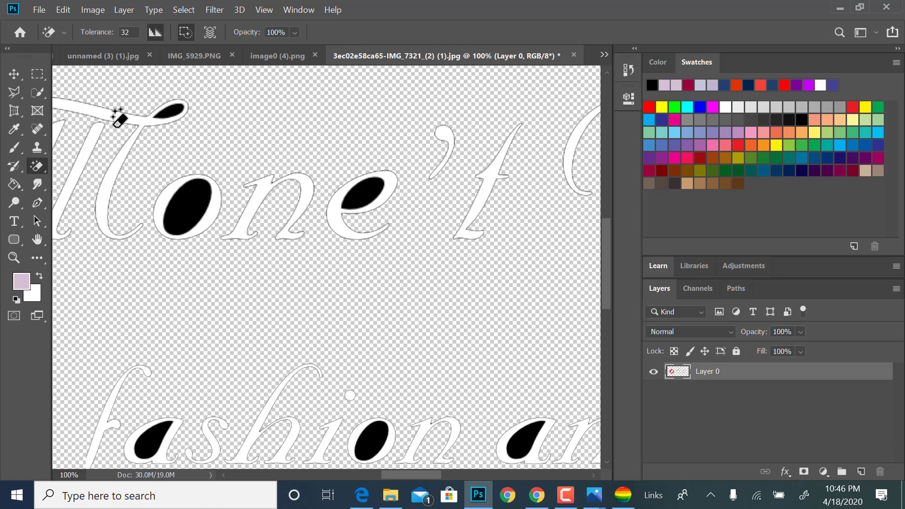
pyautogui.click(175, 116)
pyautogui.click(191, 185)
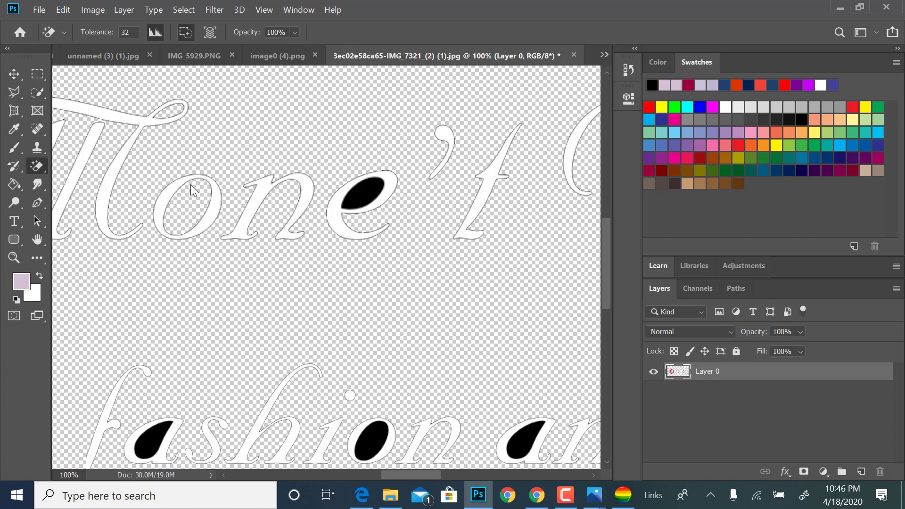
# - Erase the black fills inside the letters of the "fashion and beauty" tagline
pyautogui.click(144, 452)
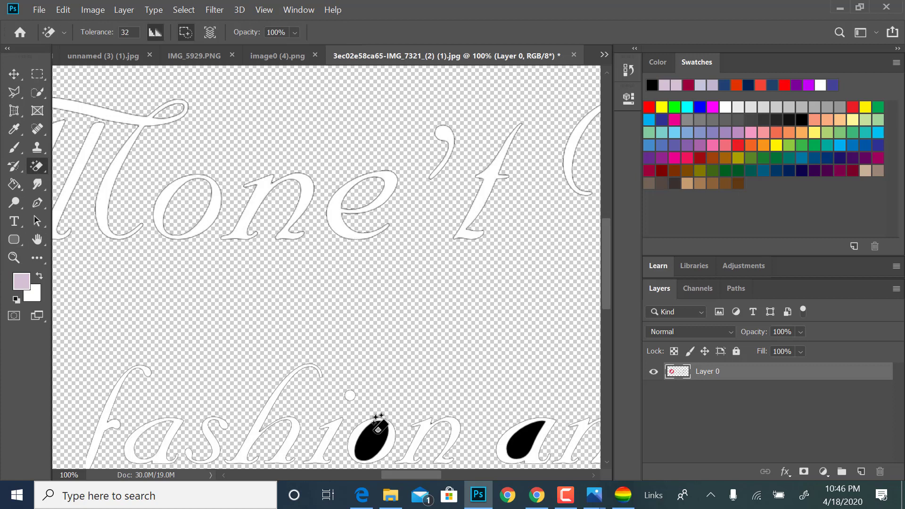
pyautogui.click(526, 437)
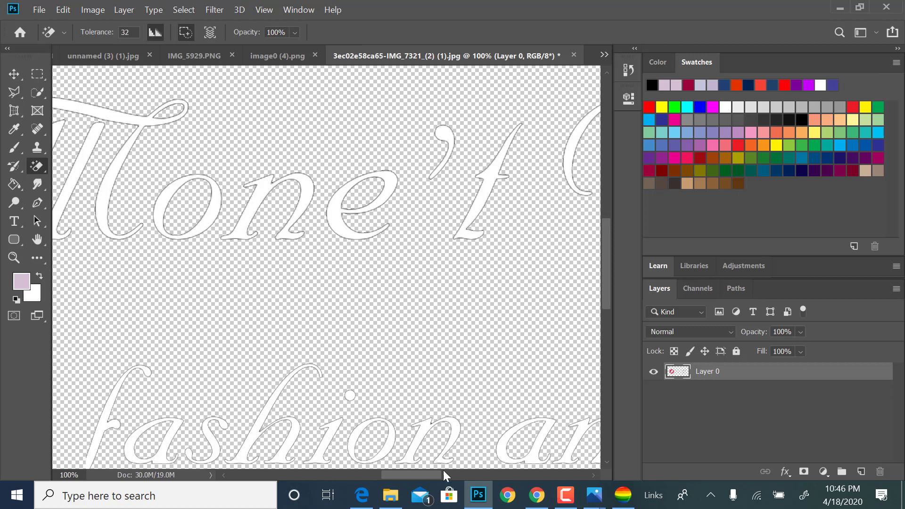
pyautogui.moveTo(421, 479); pyautogui.dragTo(463, 474)
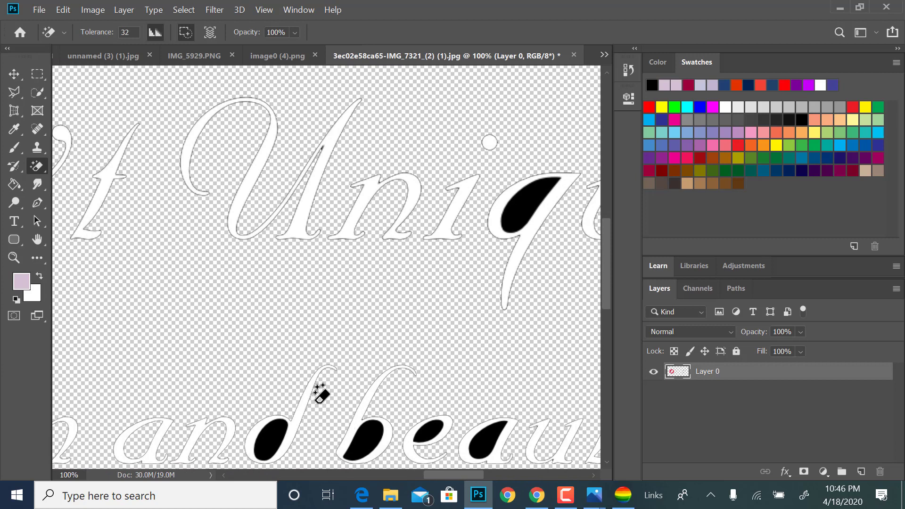
pyautogui.click(273, 431)
pyautogui.click(372, 434)
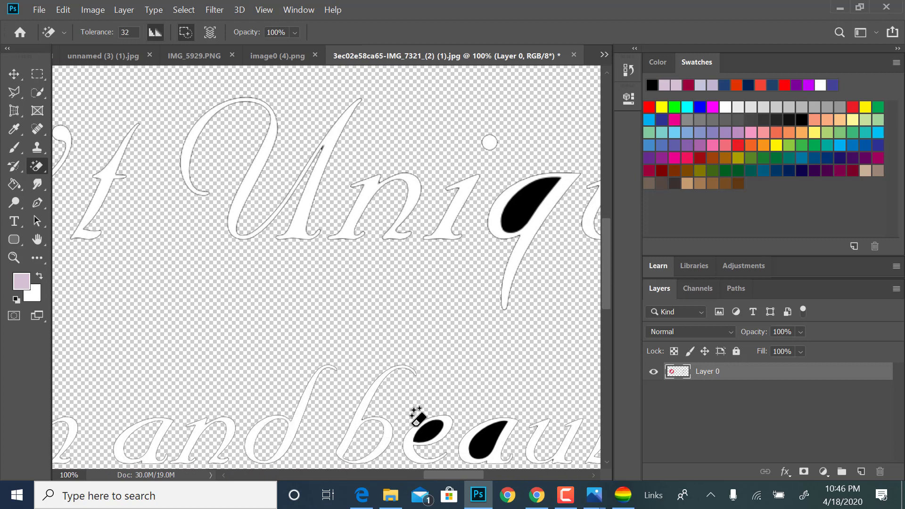
pyautogui.click(428, 428)
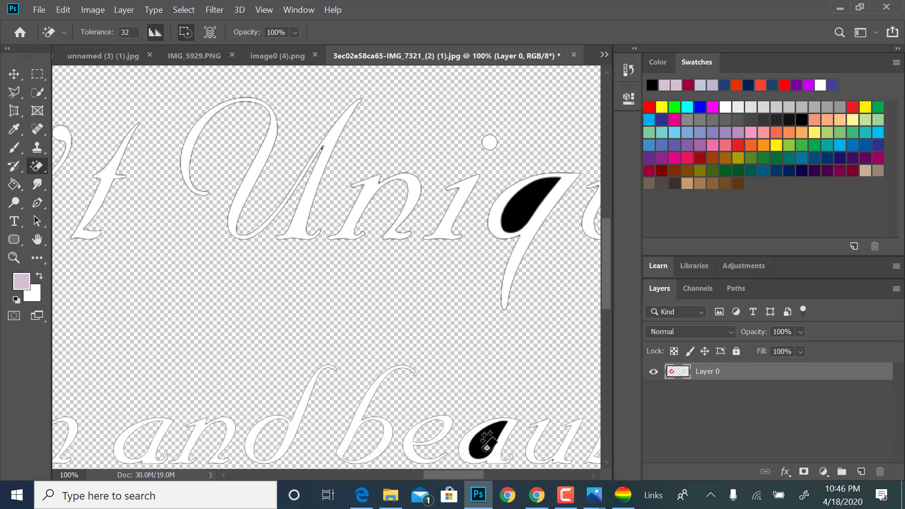
# - Erase the black fills inside the q and e of "Unique's"
pyautogui.click(527, 213)
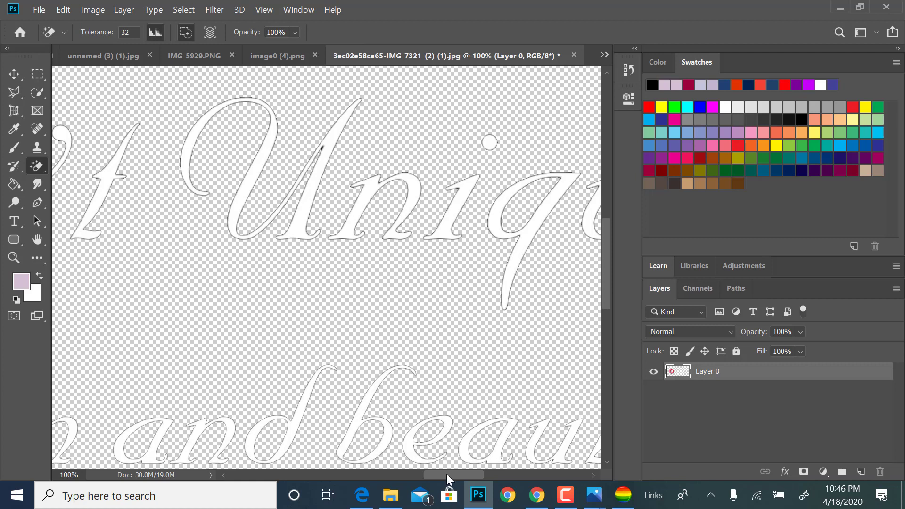
pyautogui.moveTo(446, 474); pyautogui.dragTo(479, 472)
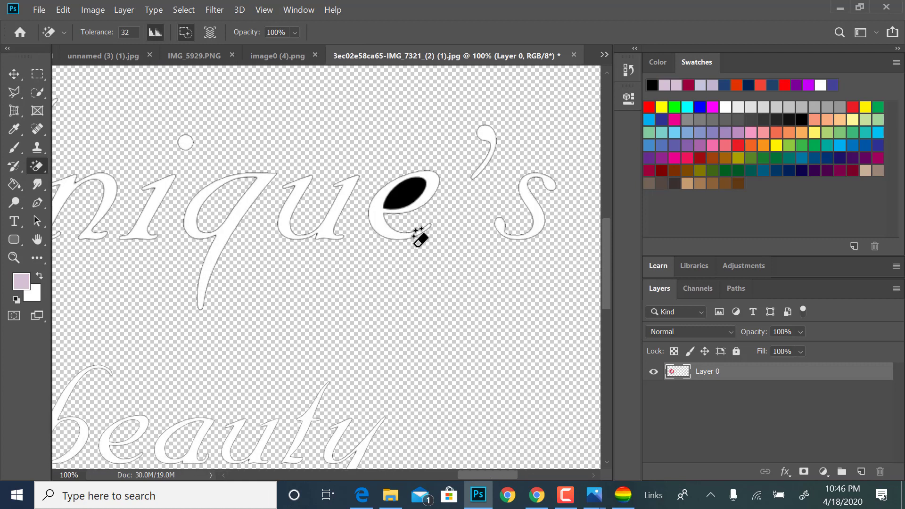
pyautogui.click(405, 189)
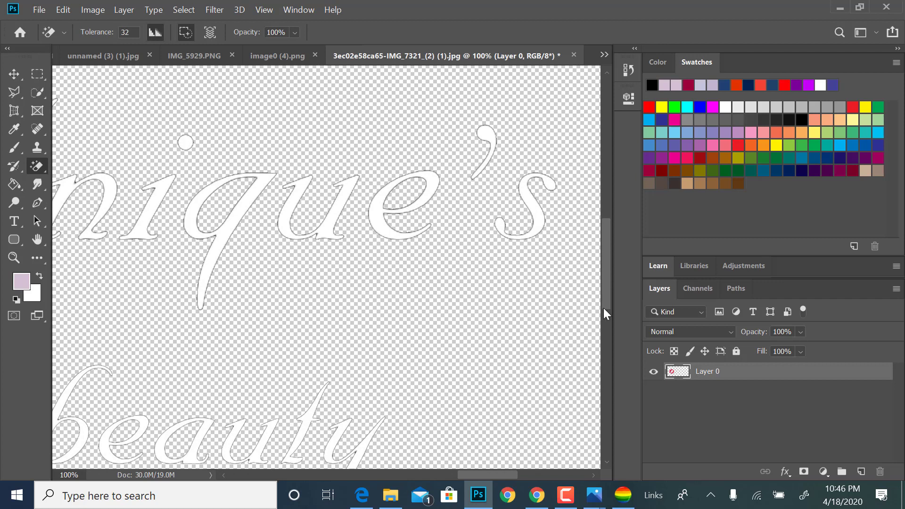
# - Save the whole transparent logo as a PNG copy named 3ec02e58ca65-IMG_7321_(2) (1)7 in Downloads
pyautogui.moveTo(604, 309); pyautogui.dragTo(603, 347)
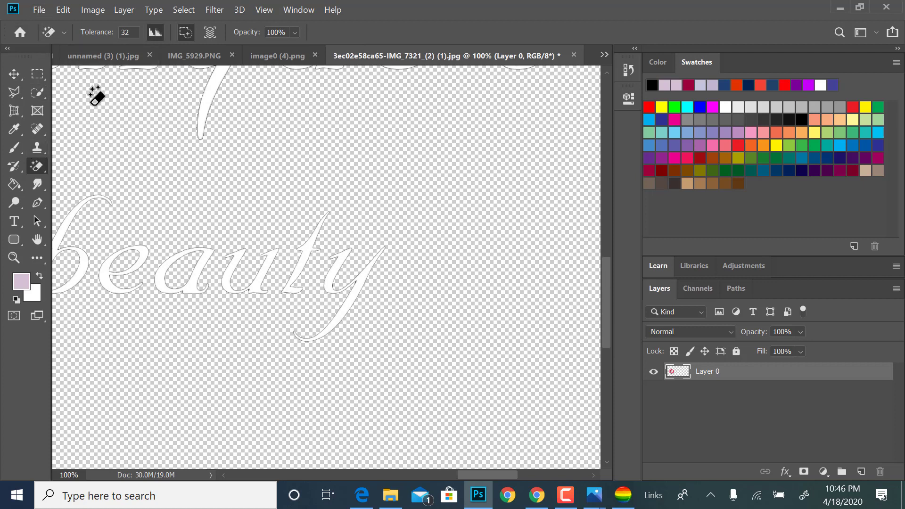
pyautogui.click(19, 257)
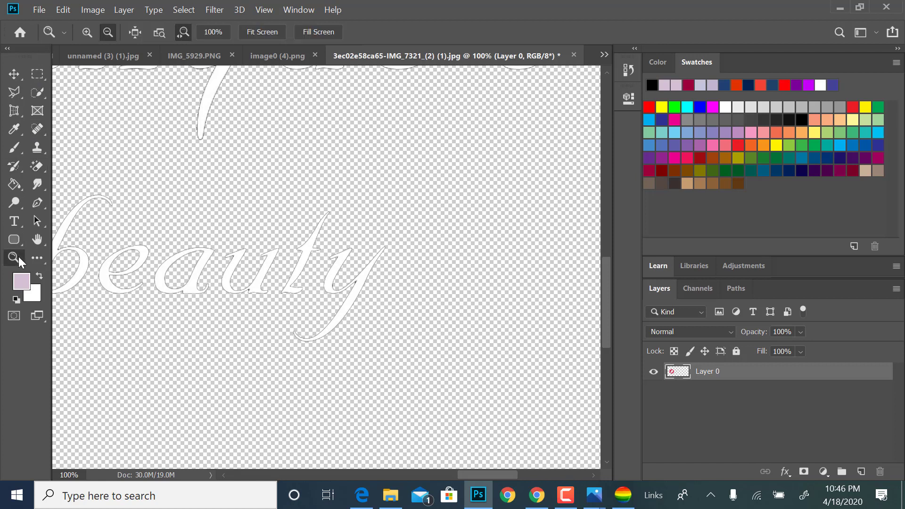
pyautogui.rightClick(158, 148)
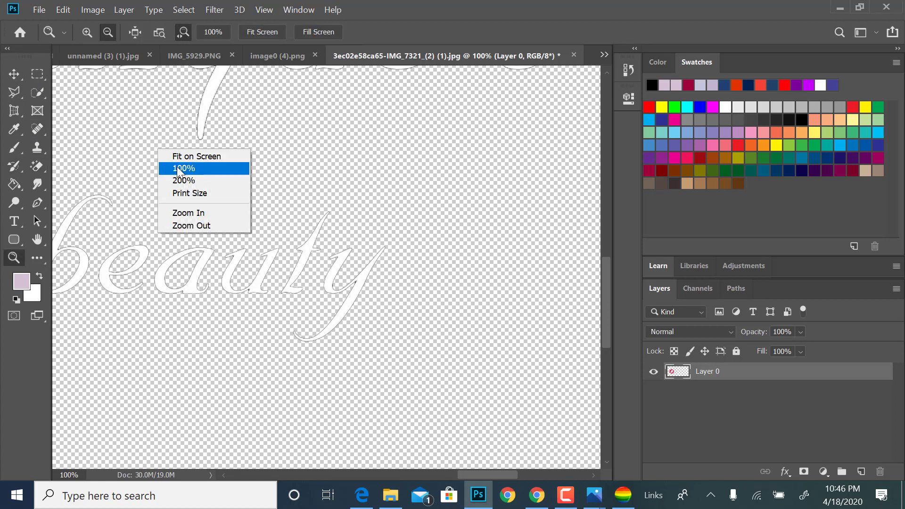
pyautogui.click(186, 155)
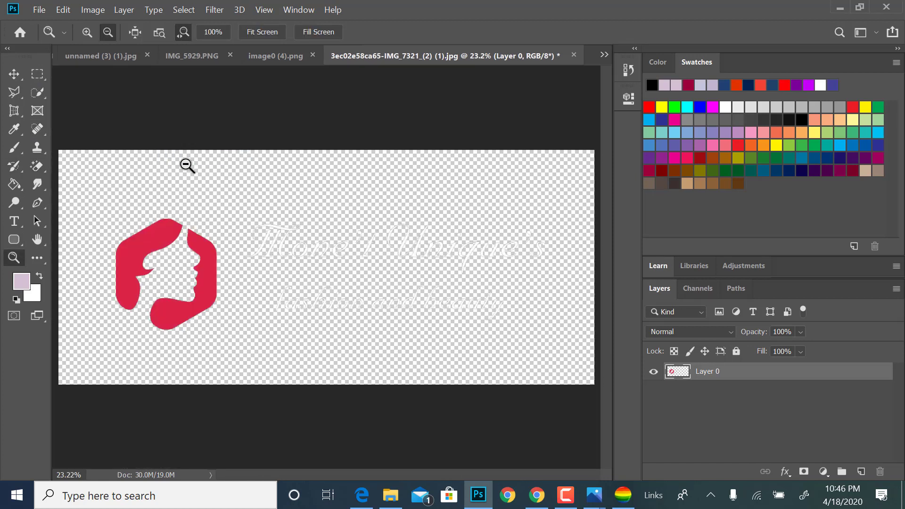
pyautogui.click(40, 9)
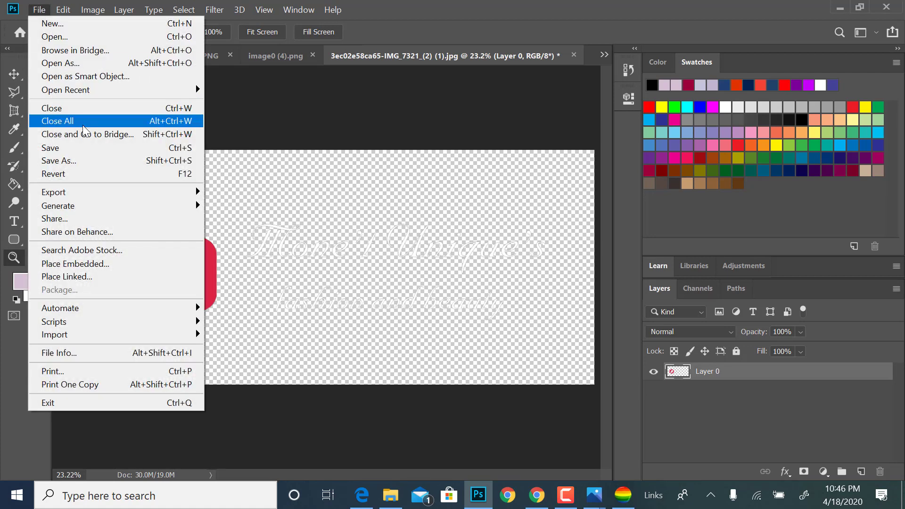
pyautogui.click(92, 160)
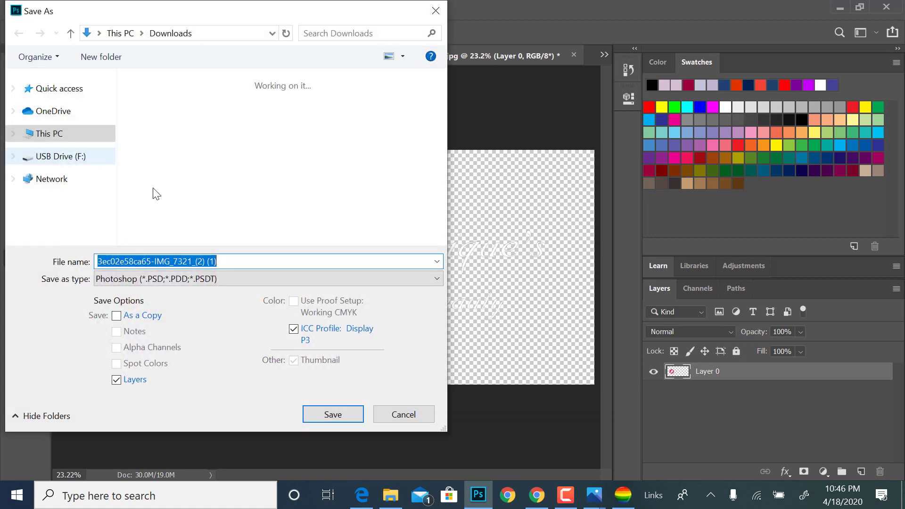
pyautogui.click(234, 278)
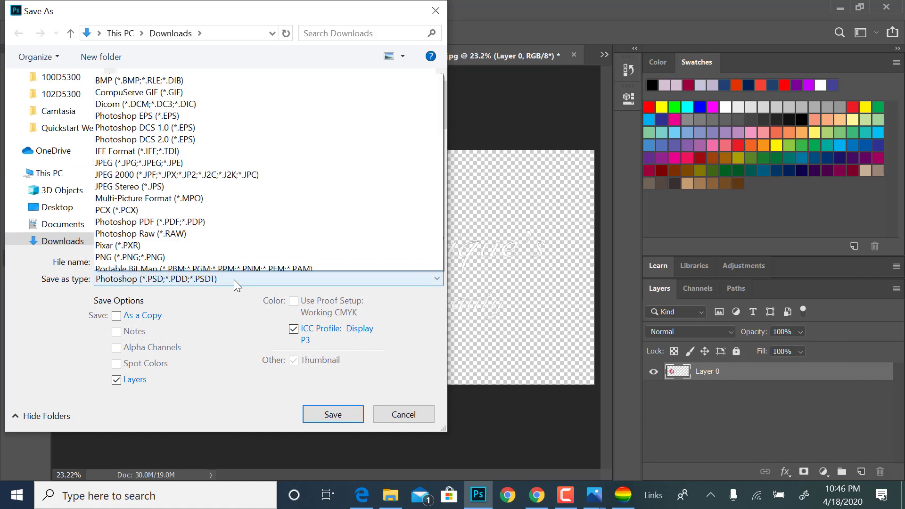
pyautogui.click(186, 218)
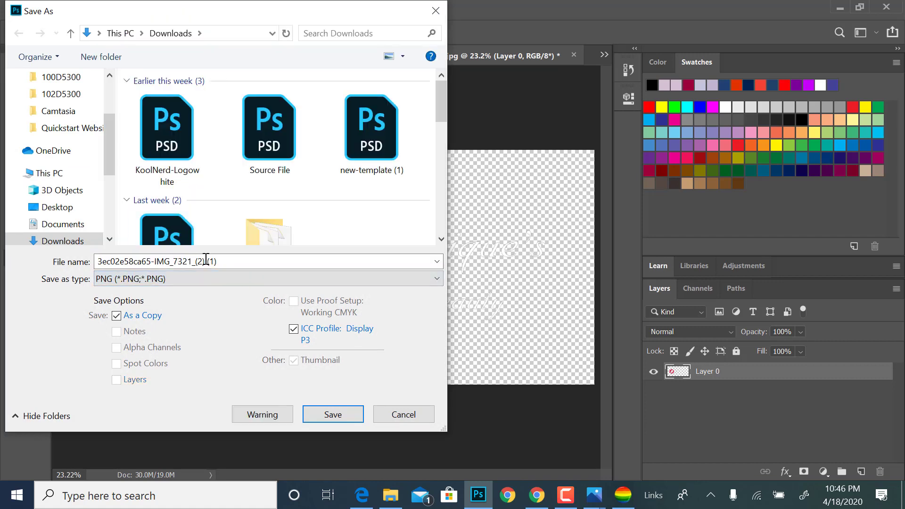
pyautogui.click(231, 262)
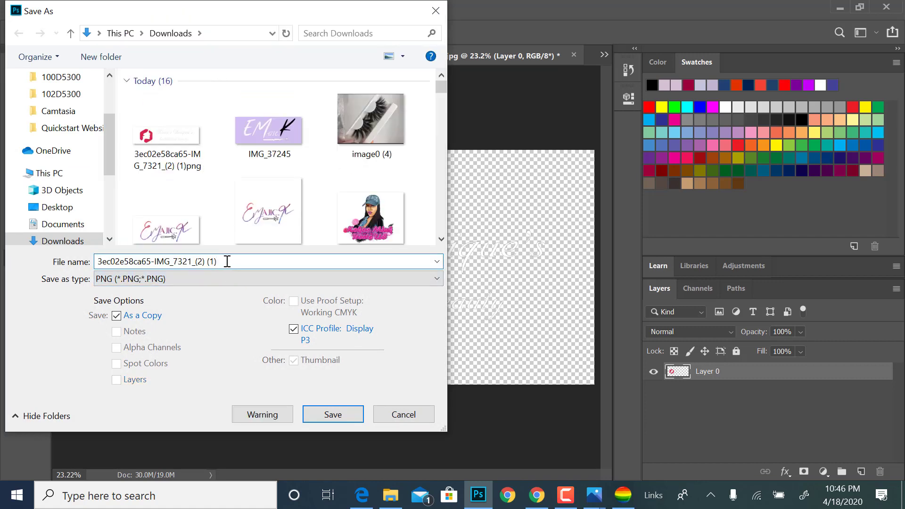
pyautogui.click(334, 414)
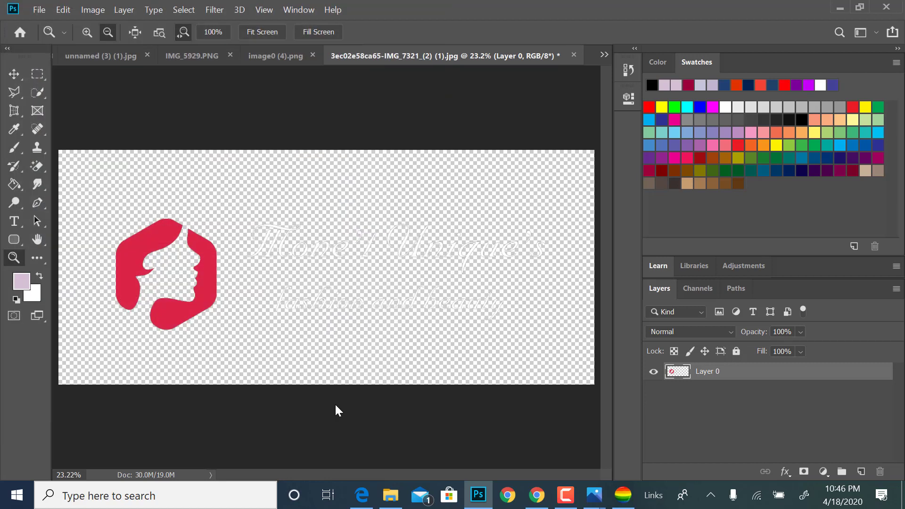
pyautogui.click(545, 137)
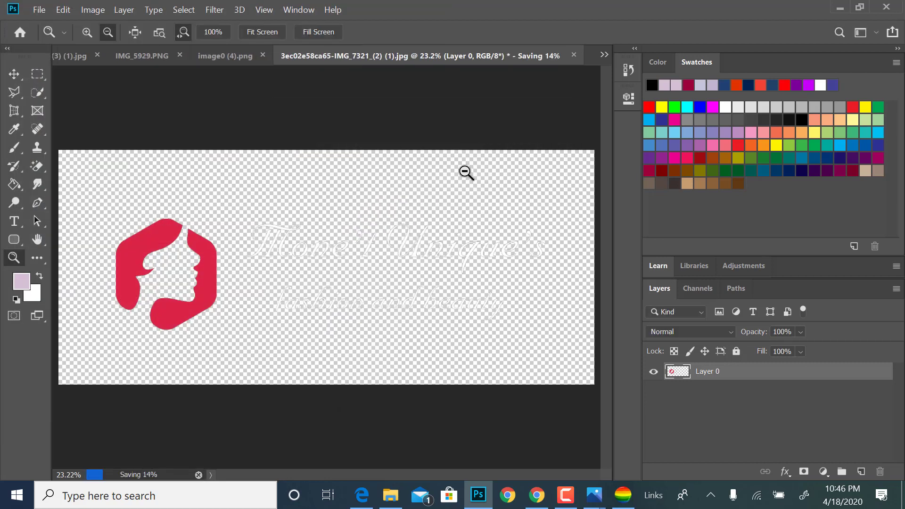
# - Switch to the Shopify theme editor in Chrome and upload 3ec02e58ca65-IMG_7321_(2) (1)7 as the brand logo
pyautogui.click(839, 9)
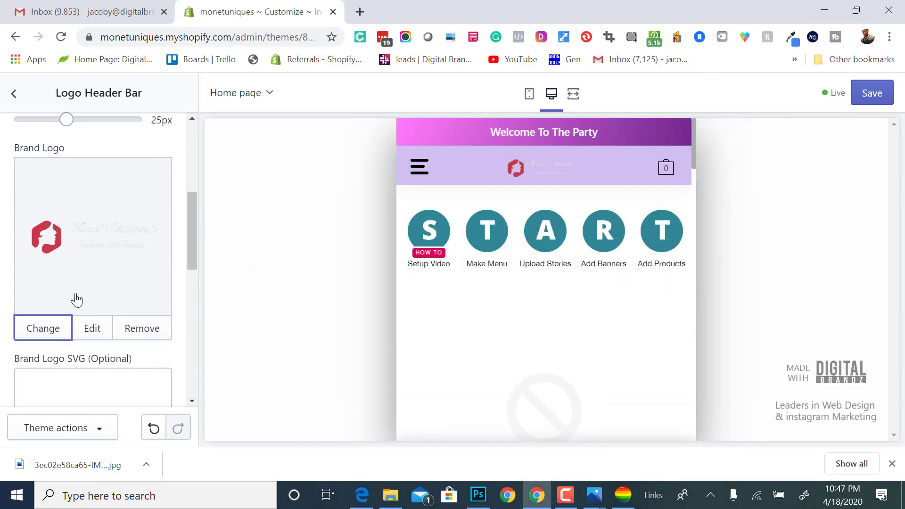
pyautogui.click(48, 329)
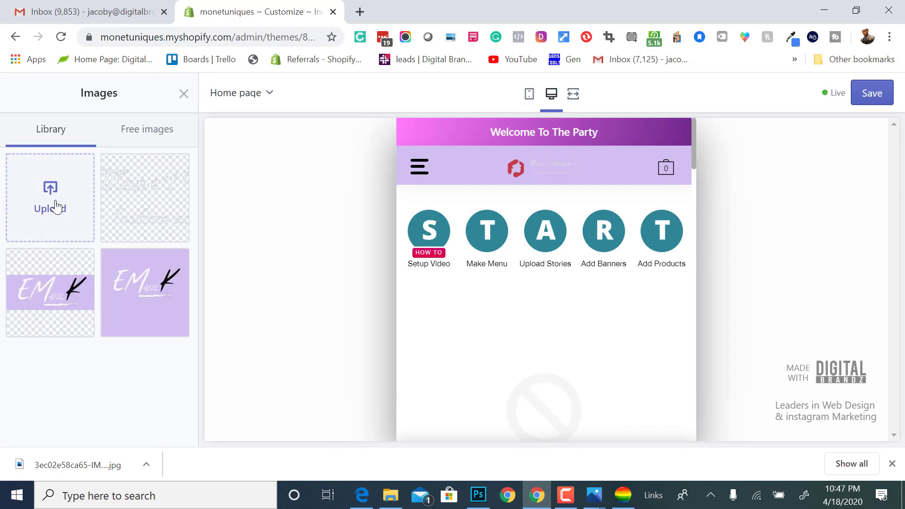
pyautogui.click(61, 171)
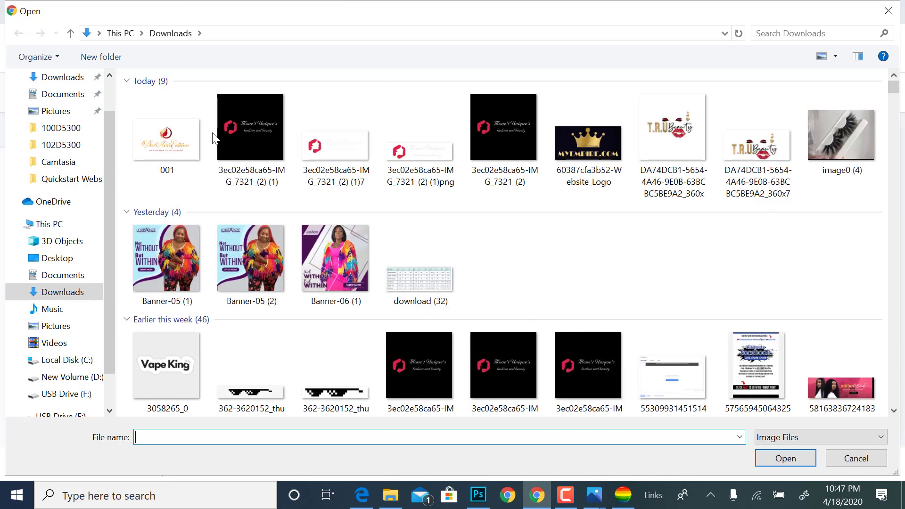
pyautogui.click(179, 138)
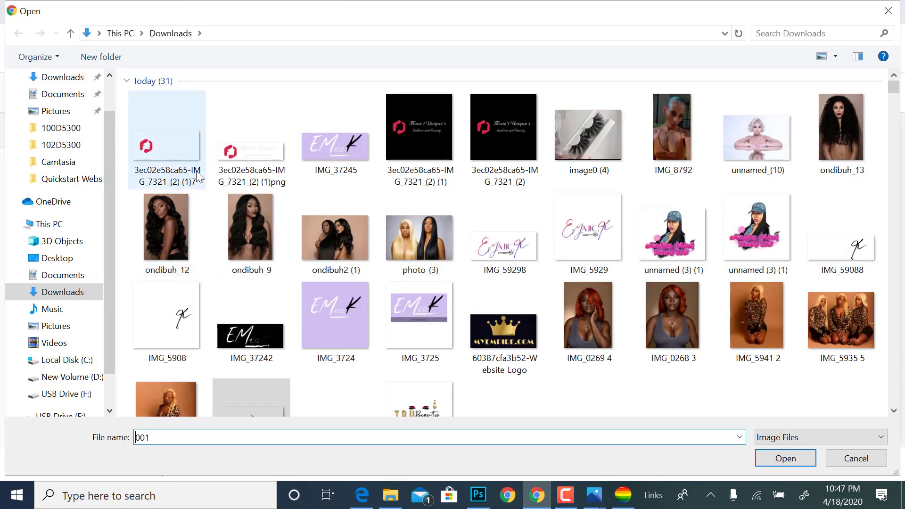
pyautogui.doubleClick(181, 156)
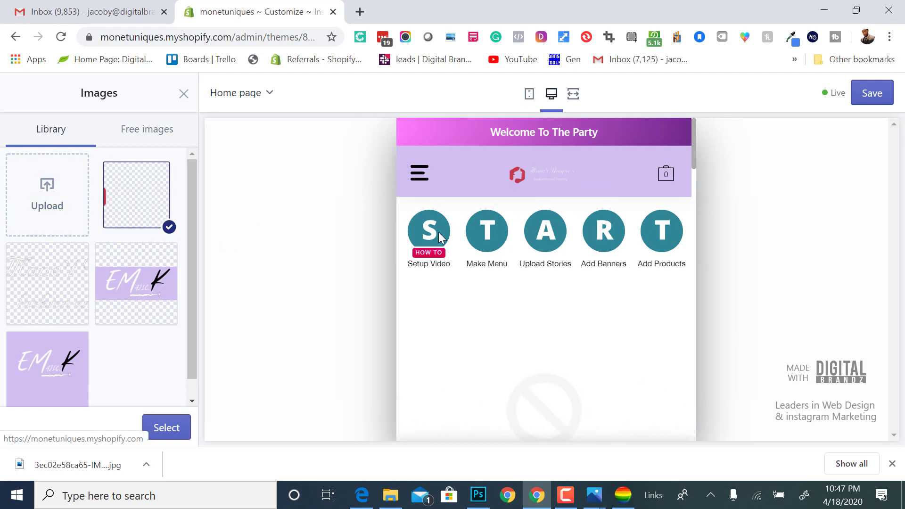
# - Choose the earlier, shorter-cropped transparent logo from the image library as the brand logo
pyautogui.click(50, 301)
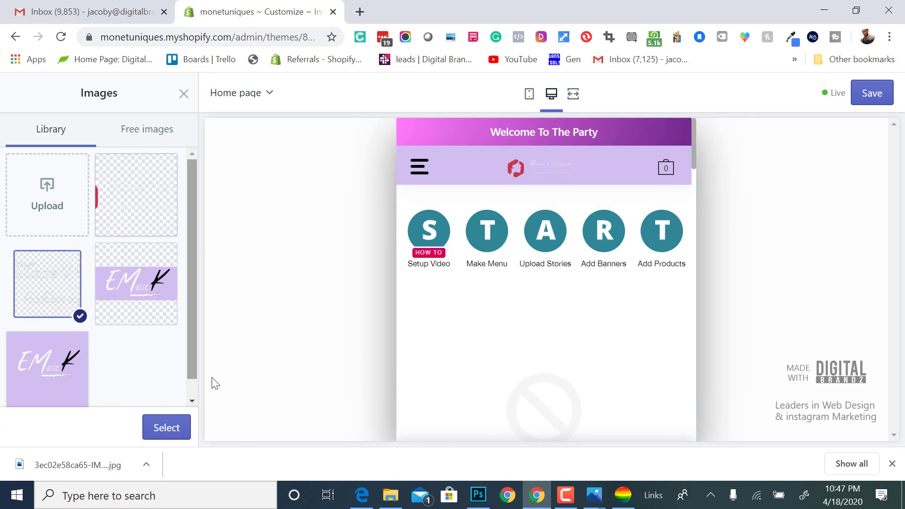
pyautogui.click(178, 428)
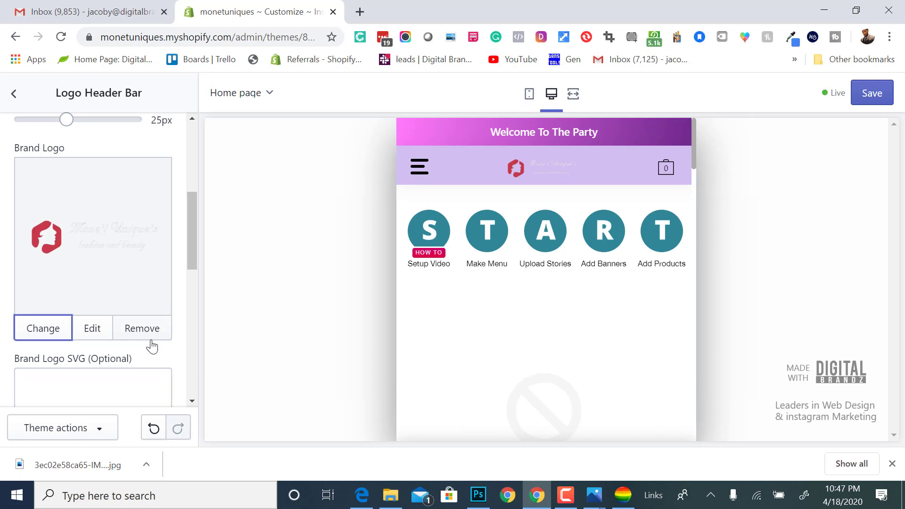
# - Set the logo header bar's background color to black, #000000
pyautogui.scroll(-1, 149, 345)
pyautogui.scroll(2, 151, 347)
pyautogui.scroll(-9, 152, 347)
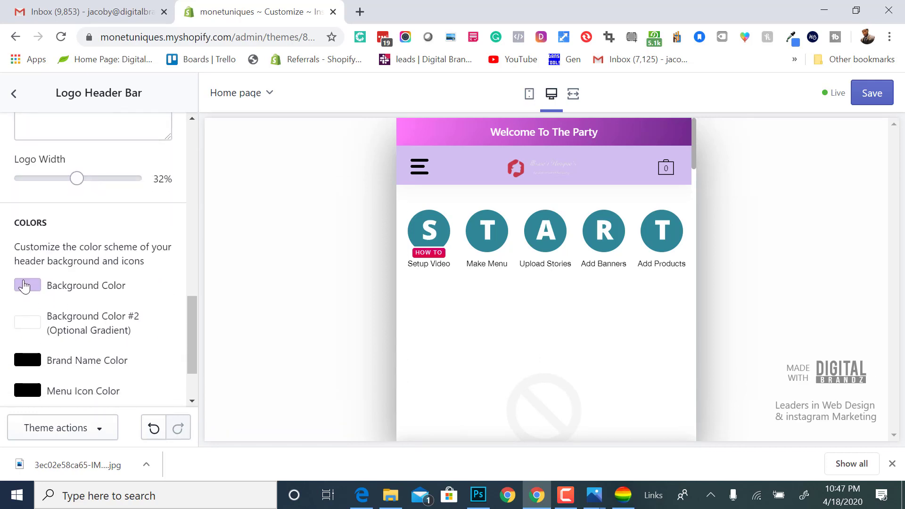
pyautogui.click(25, 286)
pyautogui.moveTo(58, 319); pyautogui.dragTo(13, 391)
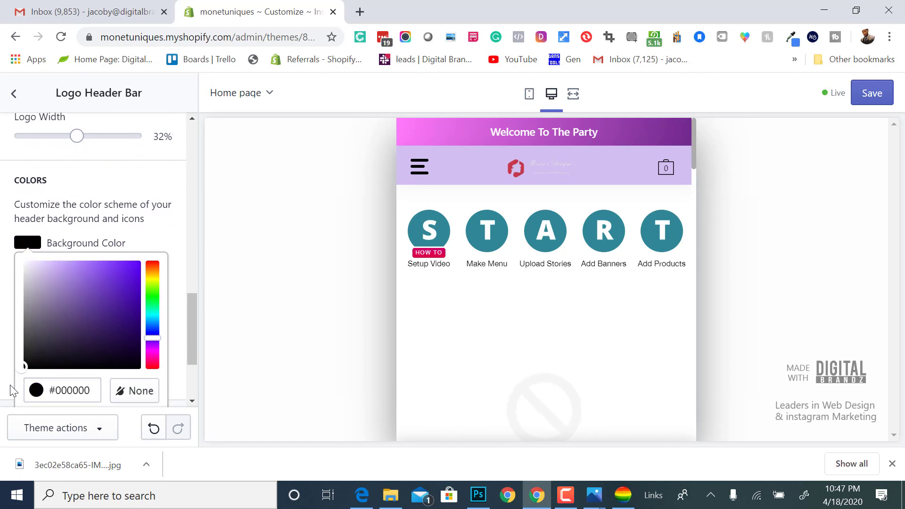
pyautogui.click(7, 409)
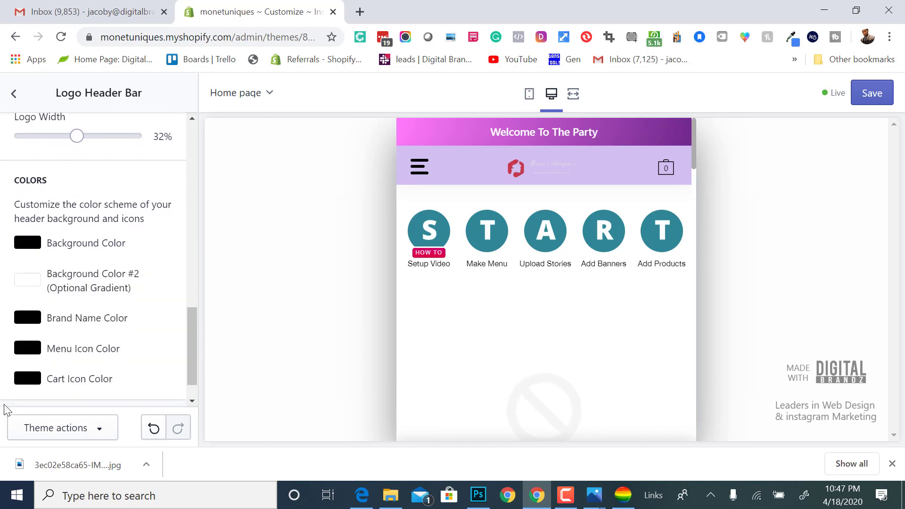
# - Set the header's menu icon color to bright red, #FF0000
pyautogui.click(27, 351)
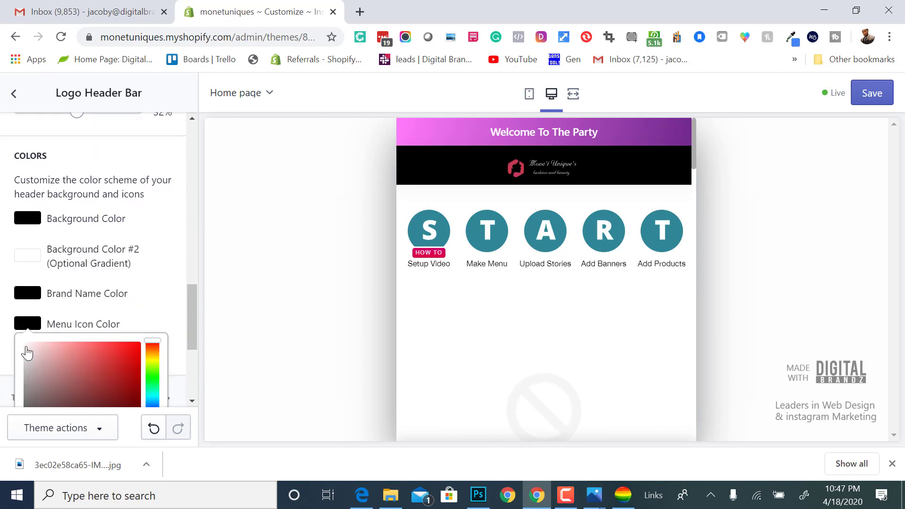
pyautogui.moveTo(42, 358); pyautogui.dragTo(170, 311)
pyautogui.click(173, 277)
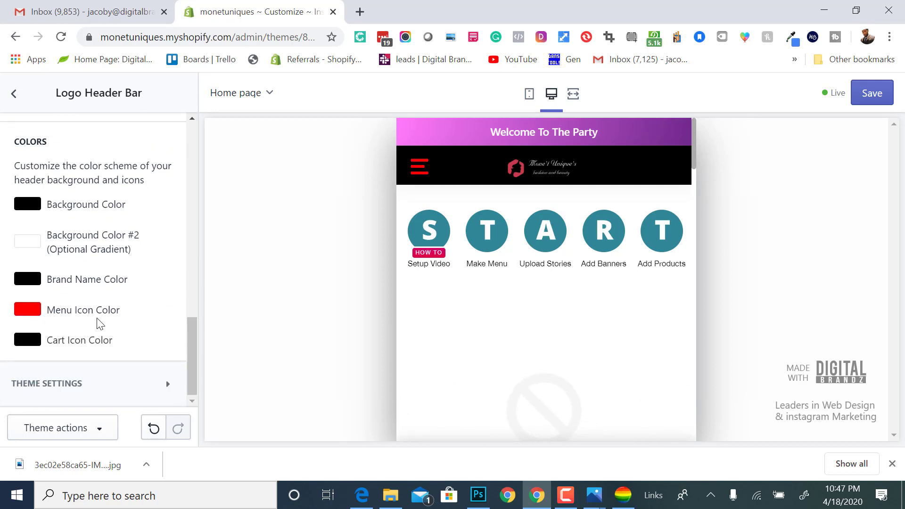
# - Switch to ColorMania and sample the red of the logo emblem in the store preview
pyautogui.click(178, 492)
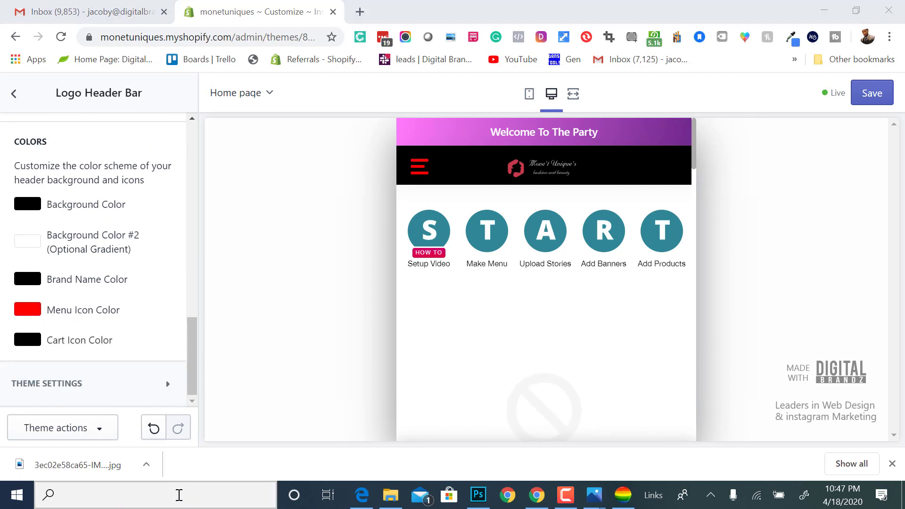
pyautogui.click(623, 495)
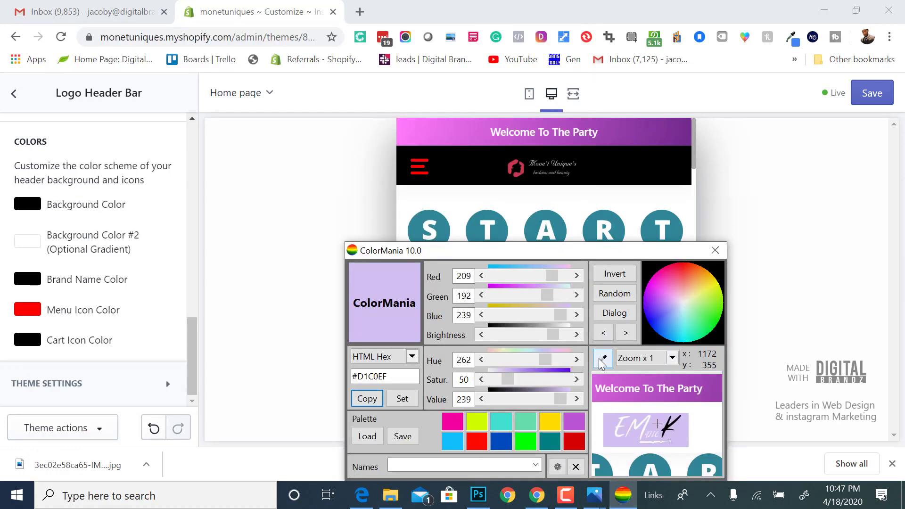
pyautogui.moveTo(602, 361); pyautogui.dragTo(519, 170)
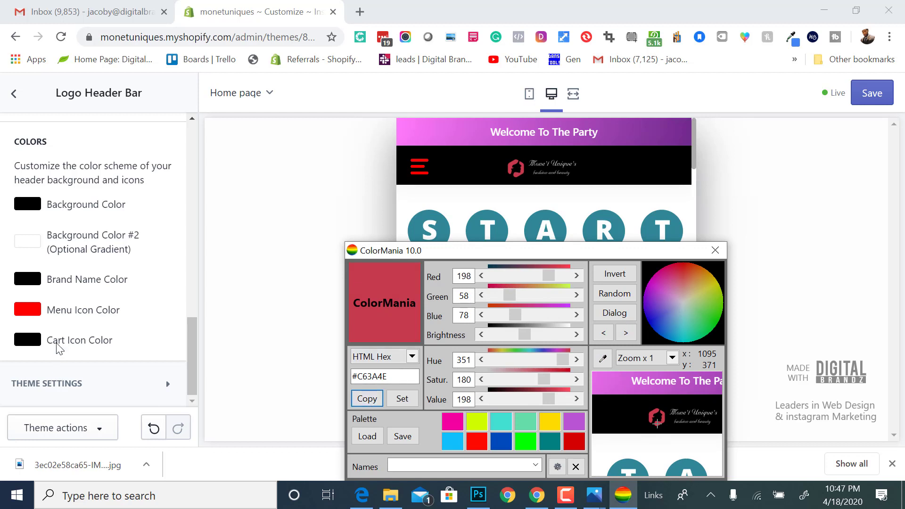
# - Set the header's menu icon color to the sampled logo red, #C63A4E
pyautogui.click(28, 310)
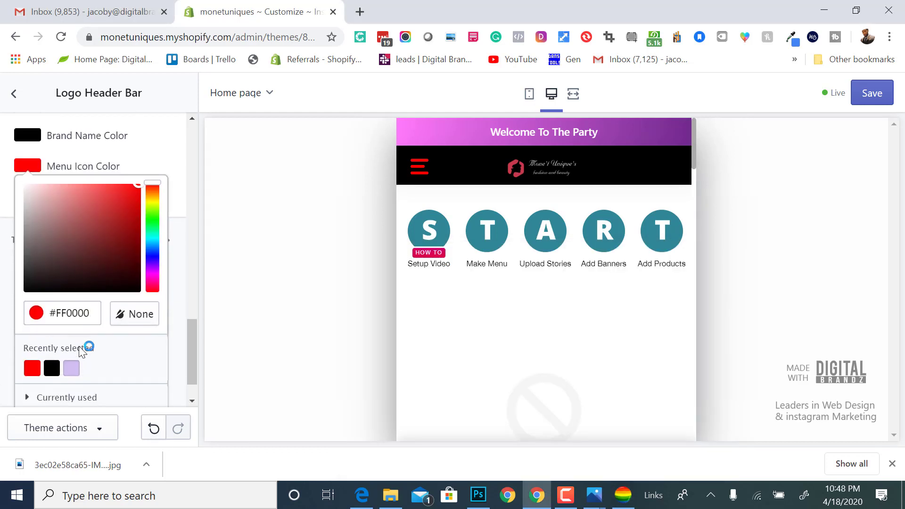
pyautogui.click(82, 314)
pyautogui.write('#C63A4E')
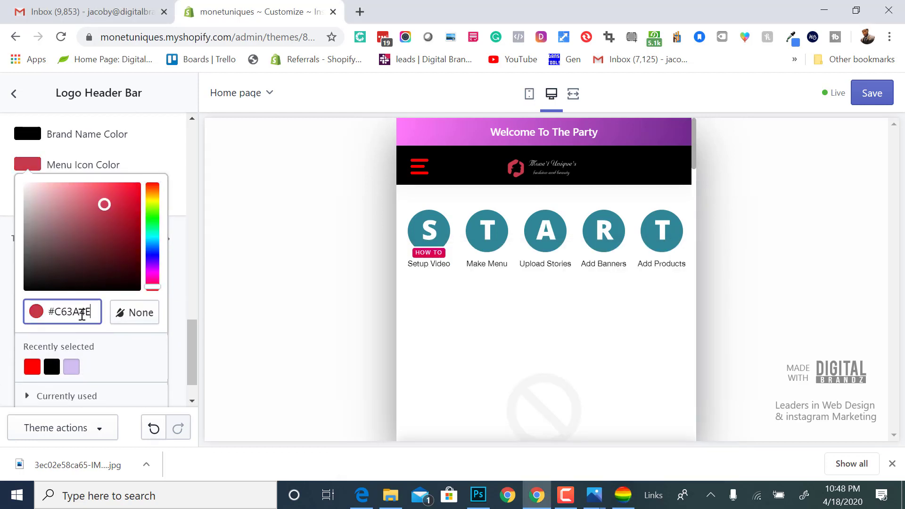
pyautogui.click(142, 144)
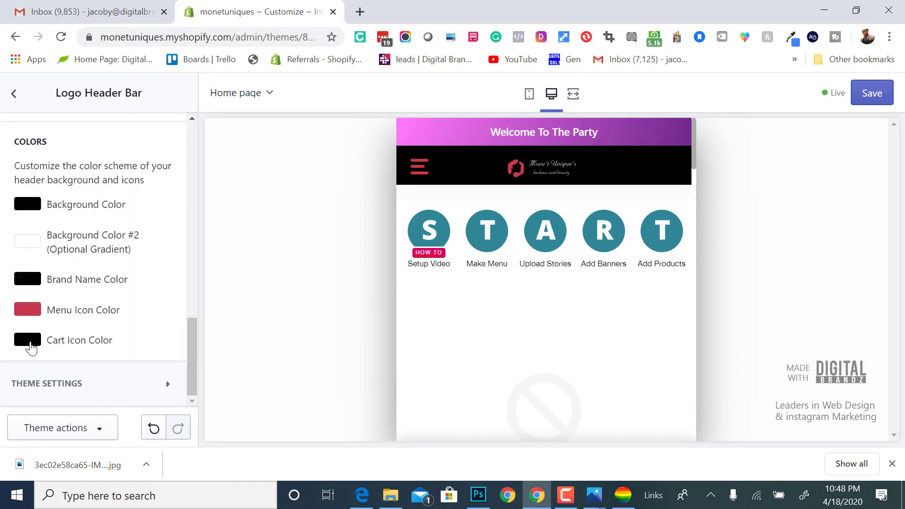
# - Set the header's cart icon color to #C63A4E and save the theme changes
pyautogui.click(29, 340)
pyautogui.tripleClick(84, 340)
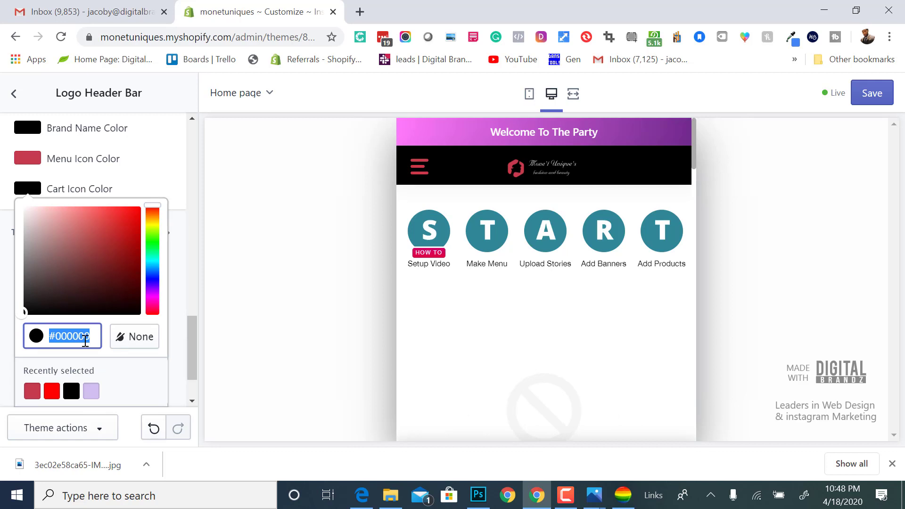
pyautogui.write('#C63A4E')
pyautogui.click(165, 156)
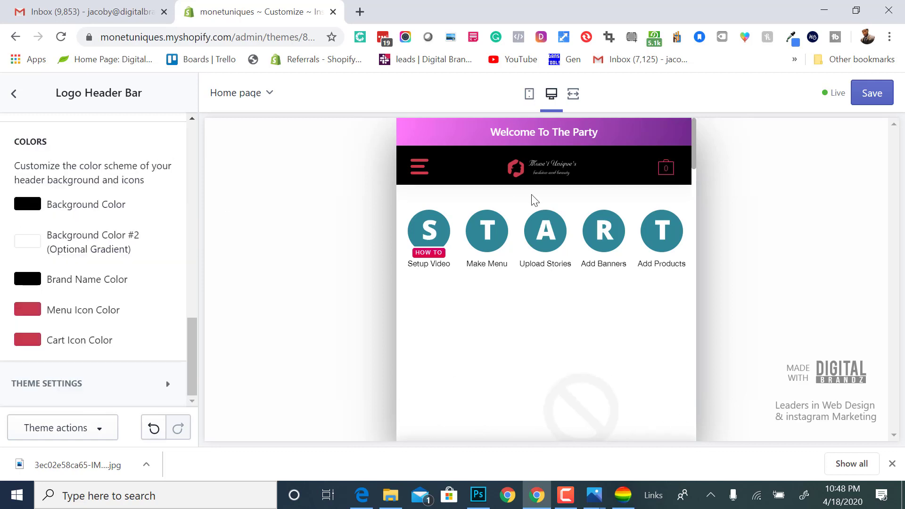
pyautogui.click(868, 98)
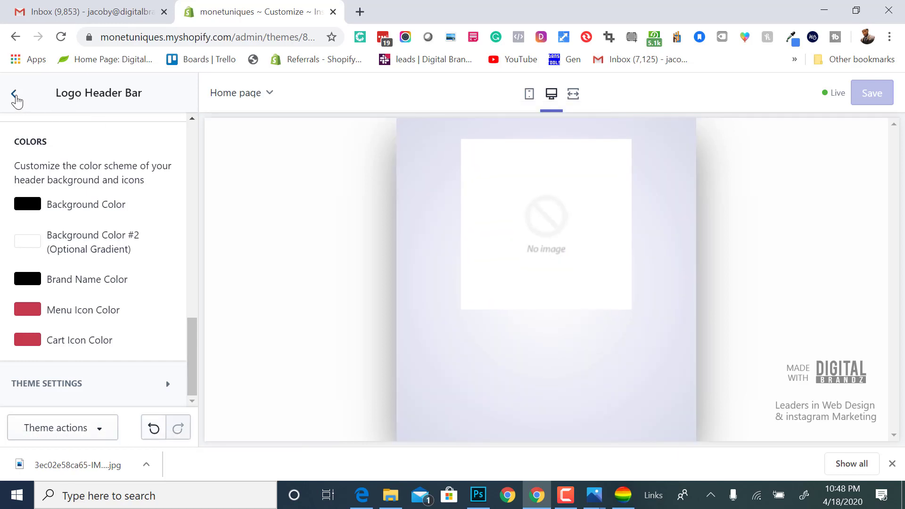
# - Set the notification bar's main background color to black
pyautogui.click(13, 93)
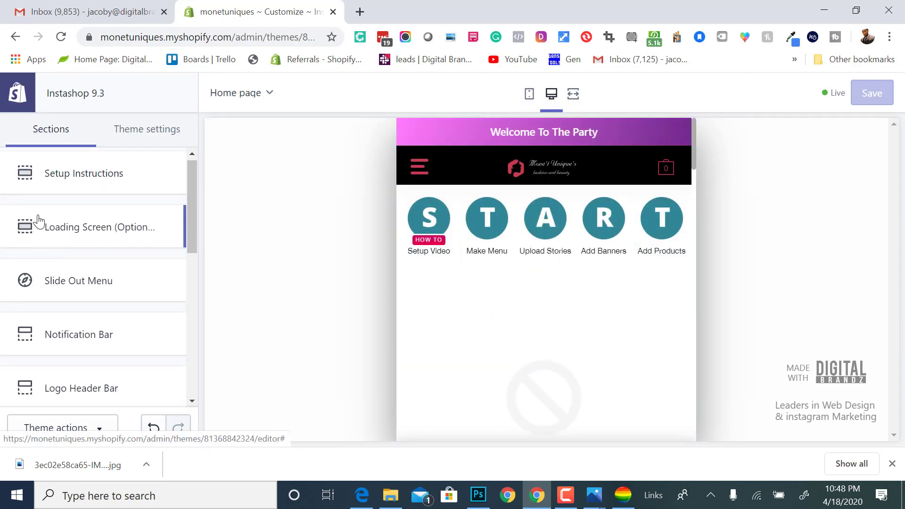
pyautogui.click(90, 356)
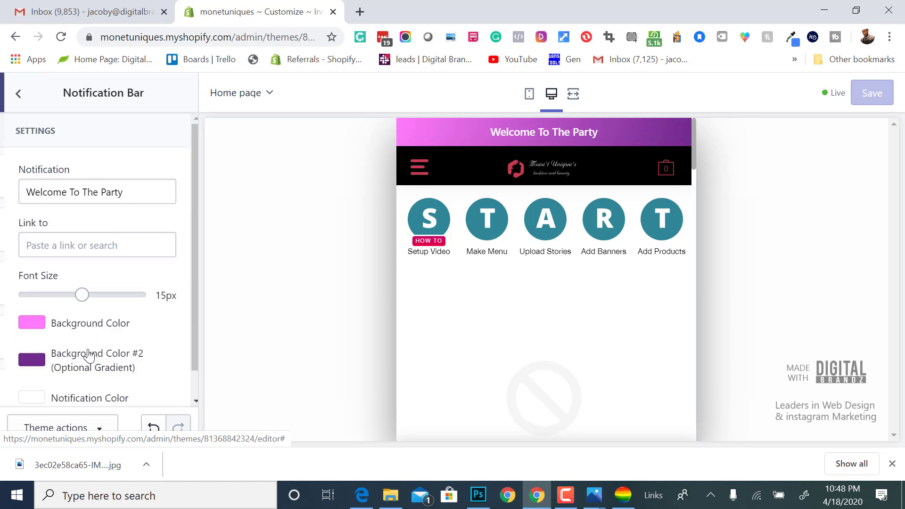
pyautogui.scroll(-1, 76, 340)
pyautogui.click(28, 299)
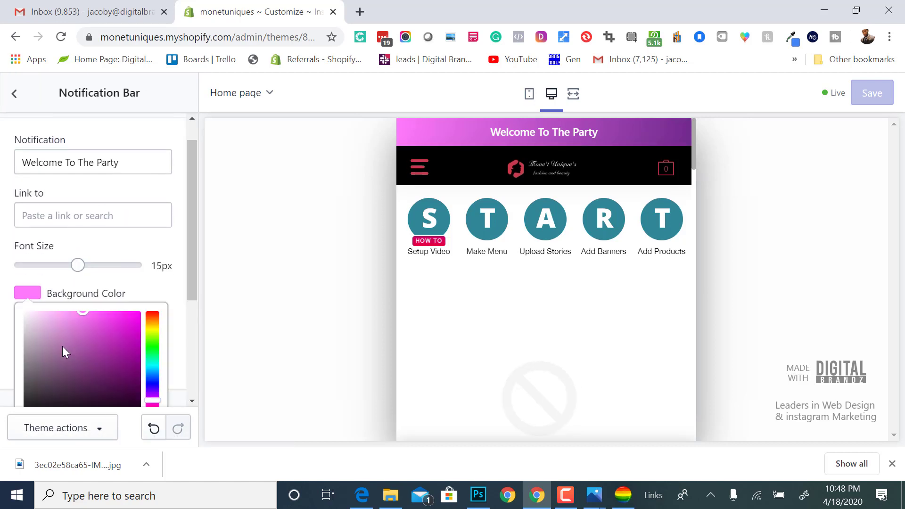
pyautogui.scroll(-2, 62, 346)
pyautogui.moveTo(42, 326); pyautogui.dragTo(2, 364)
pyautogui.click(2, 364)
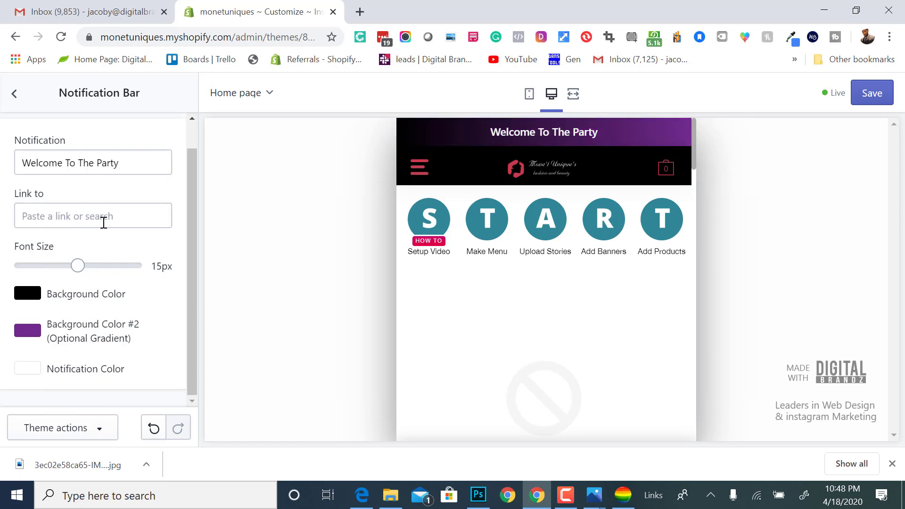
# - Set the notification bar's second gradient background color to the logo red, #C63A4E, and save the theme changes
pyautogui.click(43, 337)
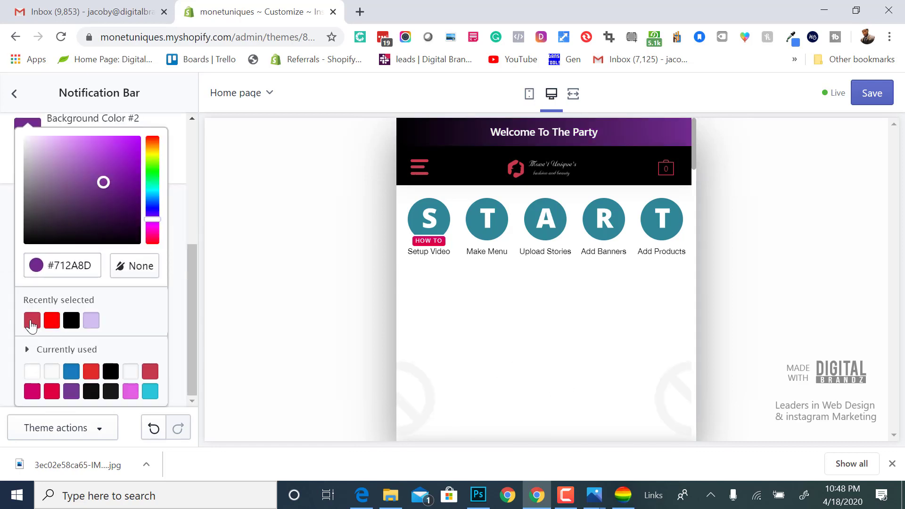
pyautogui.click(30, 320)
pyautogui.click(197, 154)
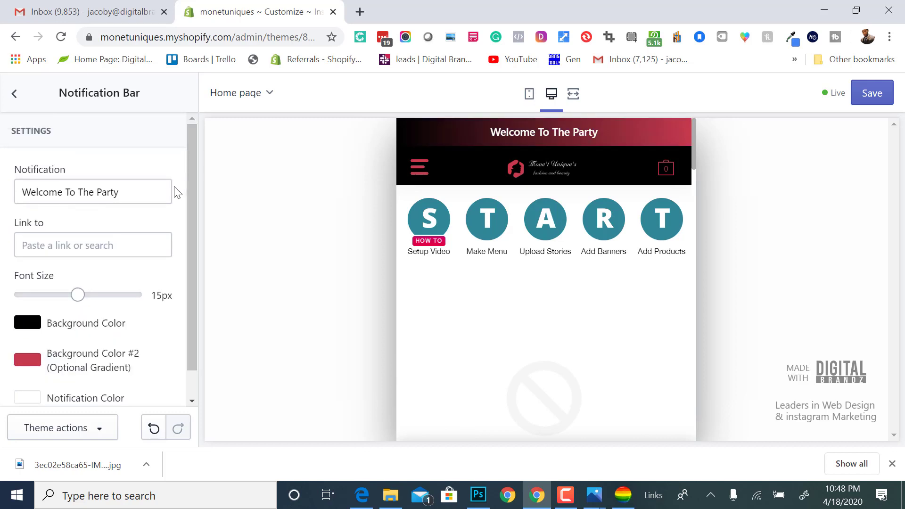
pyautogui.click(876, 94)
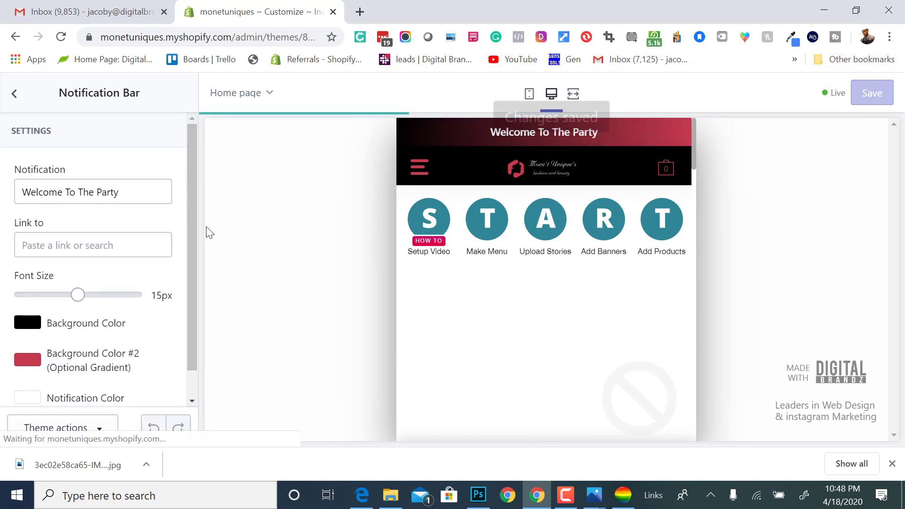
# - Assign the Mone't Unique's logo from the image library as the loading screen's brand logo
pyautogui.click(15, 94)
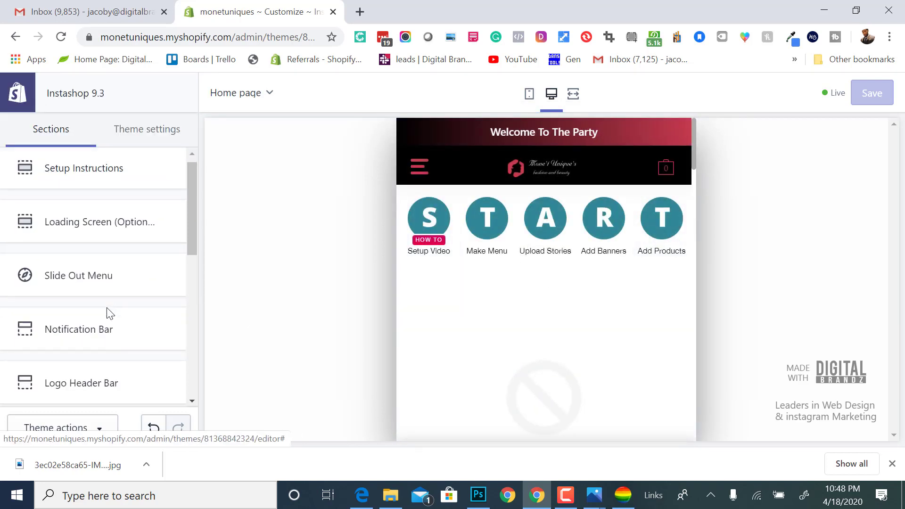
pyautogui.click(104, 236)
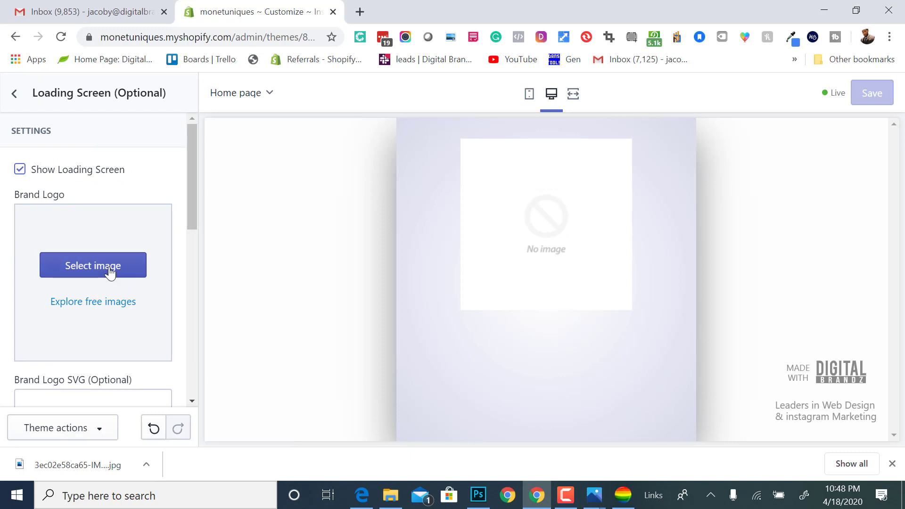
pyautogui.click(111, 269)
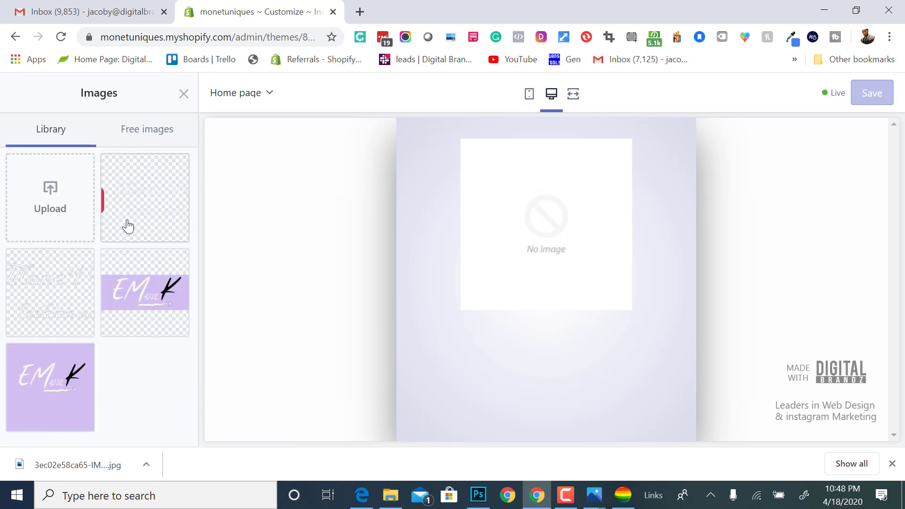
pyautogui.click(71, 306)
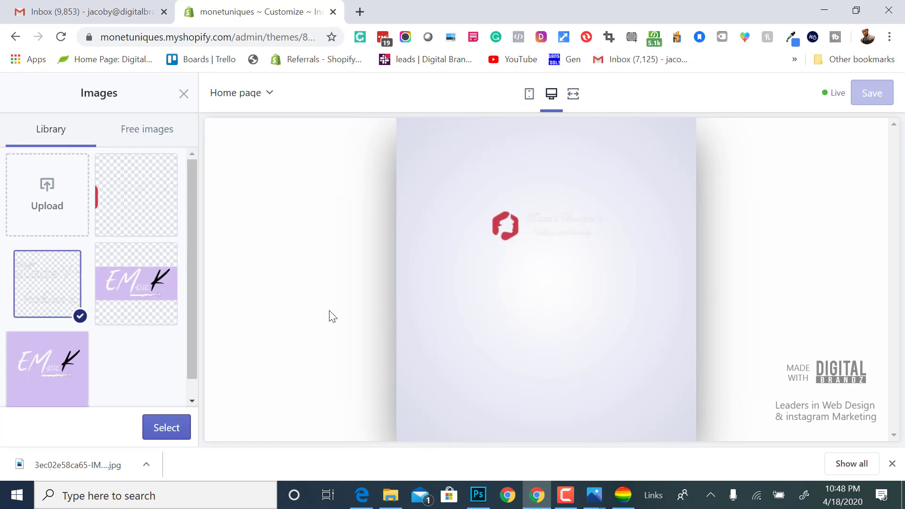
pyautogui.click(168, 430)
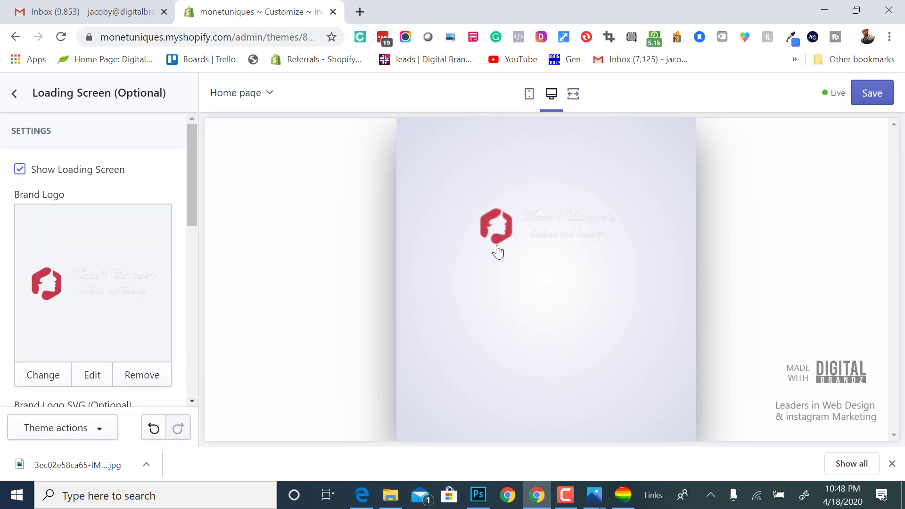
# - Set both the main and the second gradient background color of the loading screen to black
pyautogui.scroll(-1, 119, 340)
pyautogui.scroll(-9, 118, 340)
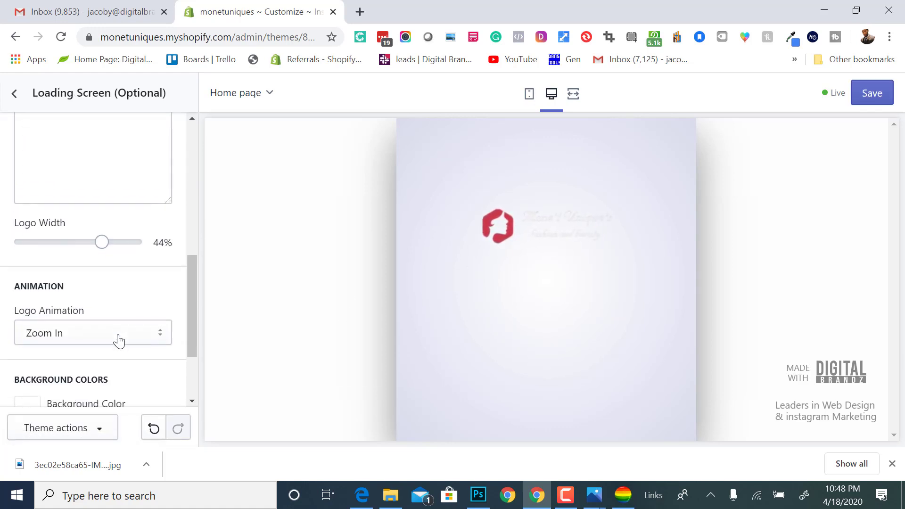
pyautogui.click(28, 293)
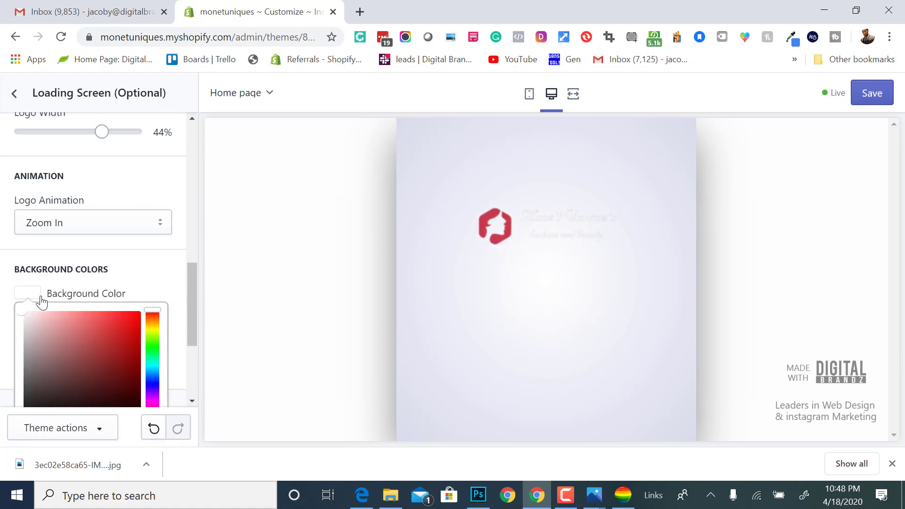
pyautogui.moveTo(49, 333); pyautogui.dragTo(6, 457)
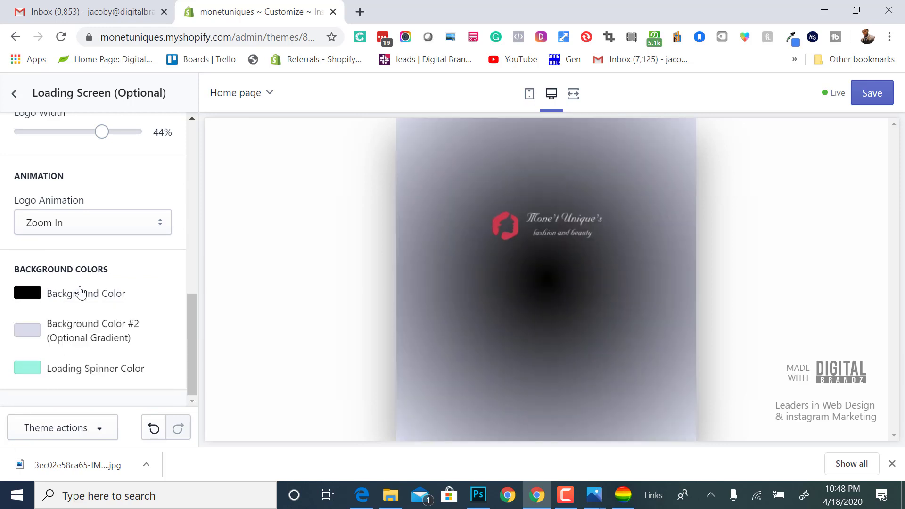
pyautogui.click(24, 330)
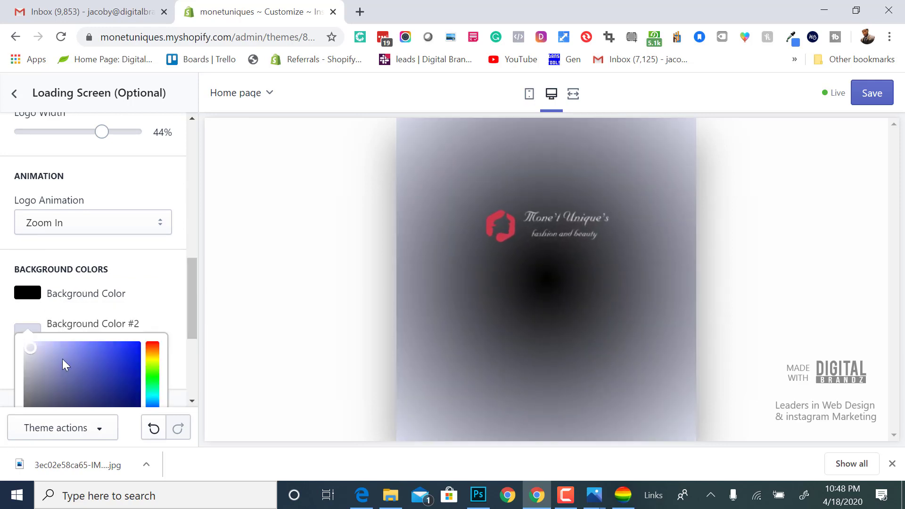
pyautogui.scroll(-1, 62, 359)
pyautogui.moveTo(44, 285); pyautogui.dragTo(7, 360)
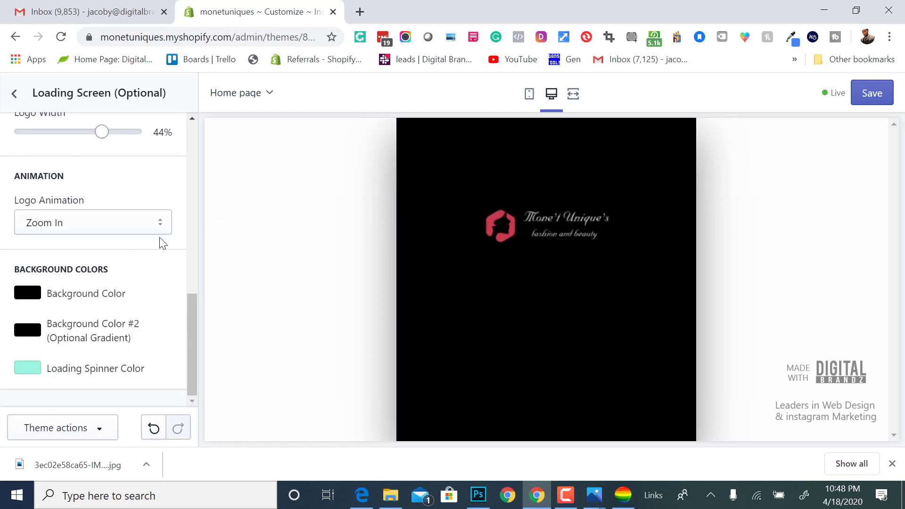
pyautogui.click(34, 298)
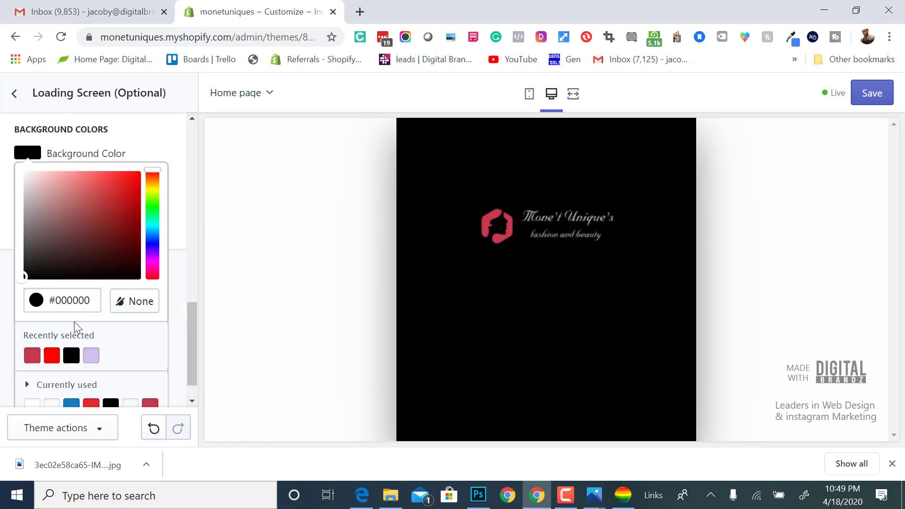
pyautogui.click(8, 311)
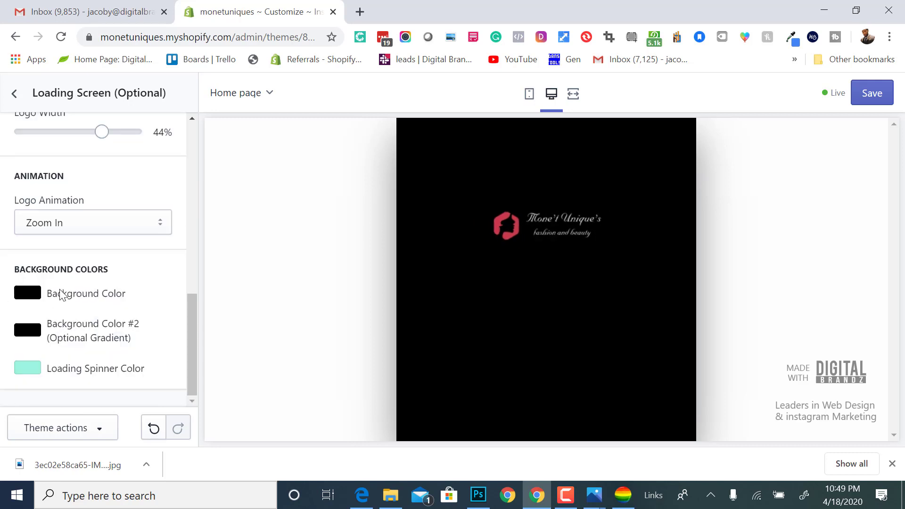
# - Set the loading screen's second gradient background color to the logo red, #C63A4E
pyautogui.scroll(10, 160, 159)
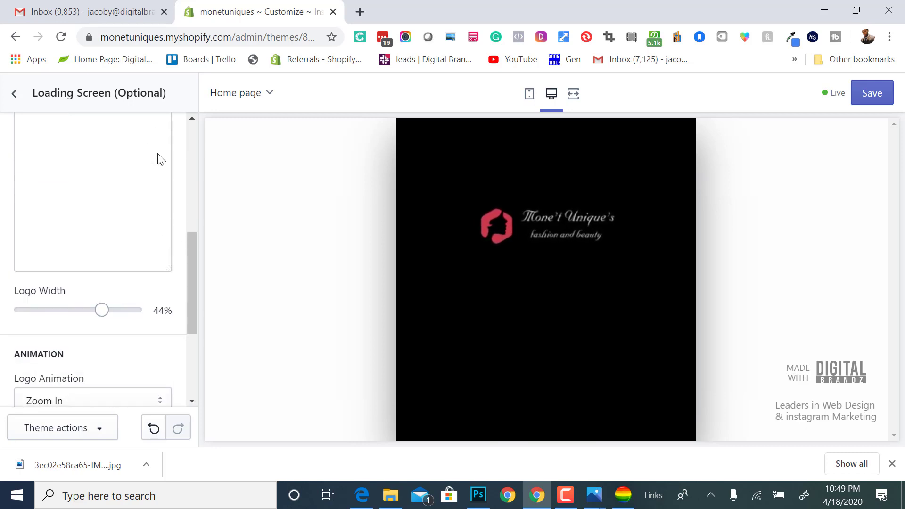
pyautogui.scroll(-8, 160, 160)
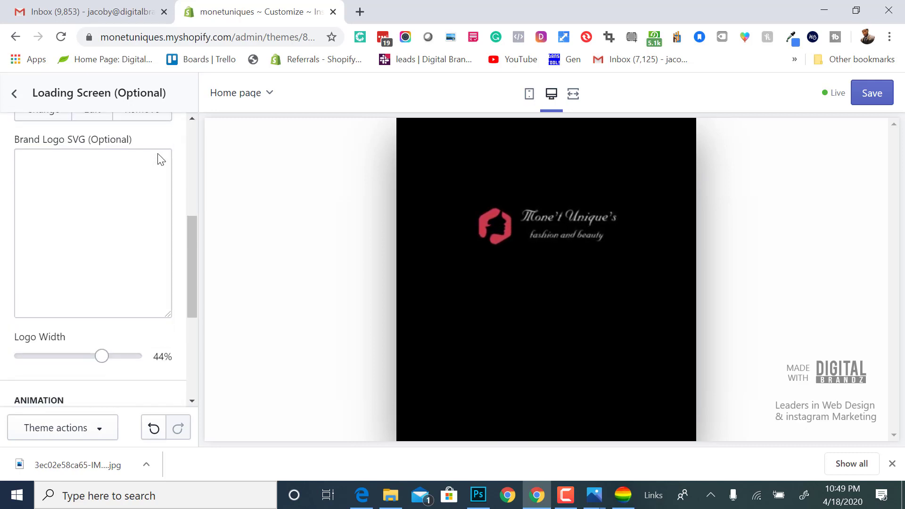
pyautogui.click(21, 336)
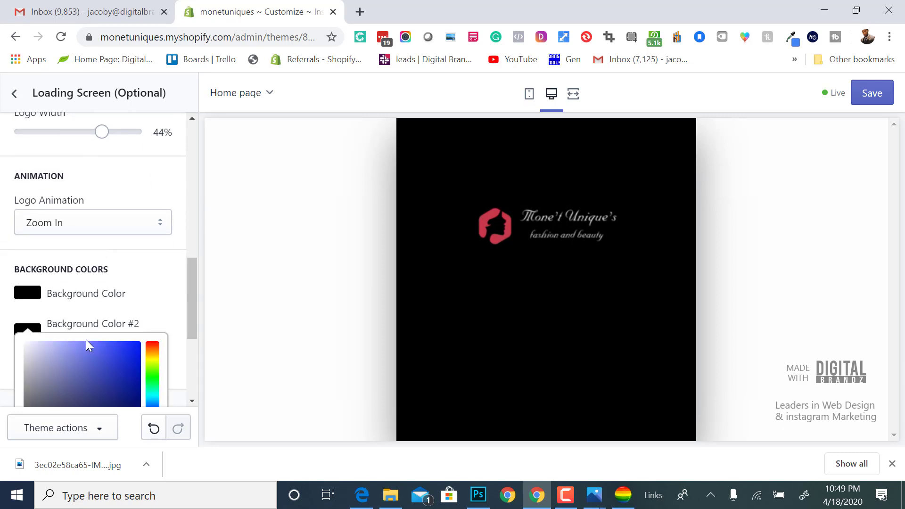
pyautogui.click(32, 354)
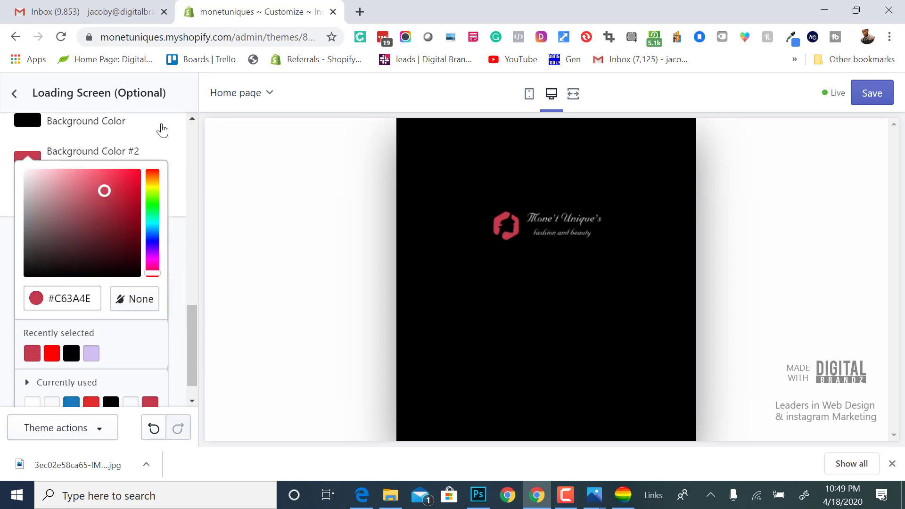
pyautogui.click(163, 126)
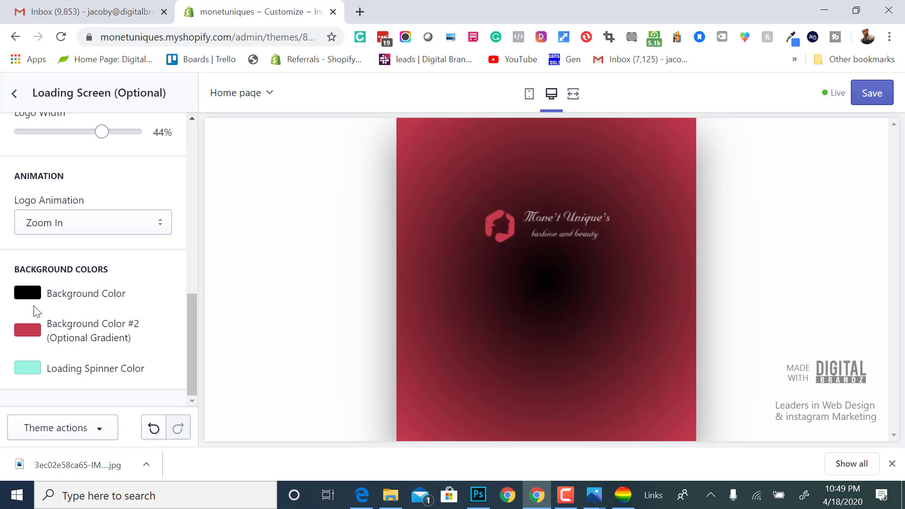
# - Set the loading screen's main background color to #C63A4E
pyautogui.click(27, 294)
pyautogui.click(32, 323)
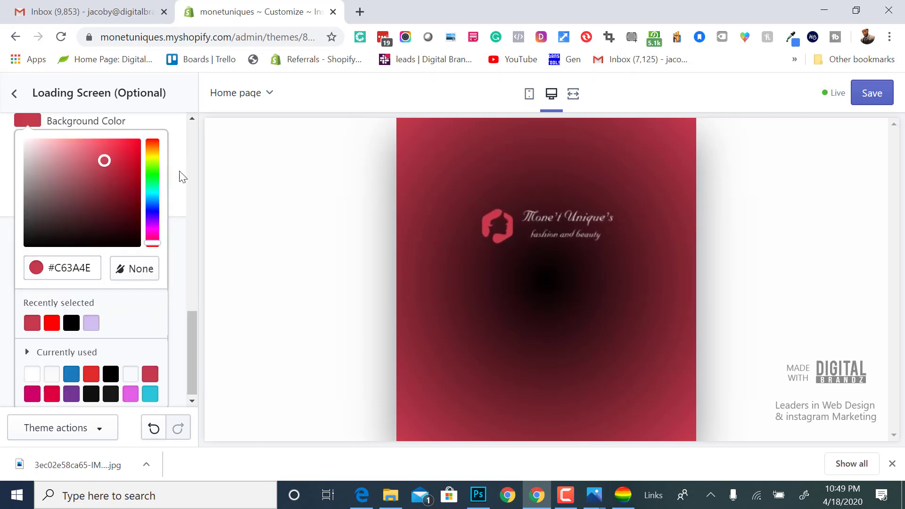
pyautogui.click(179, 177)
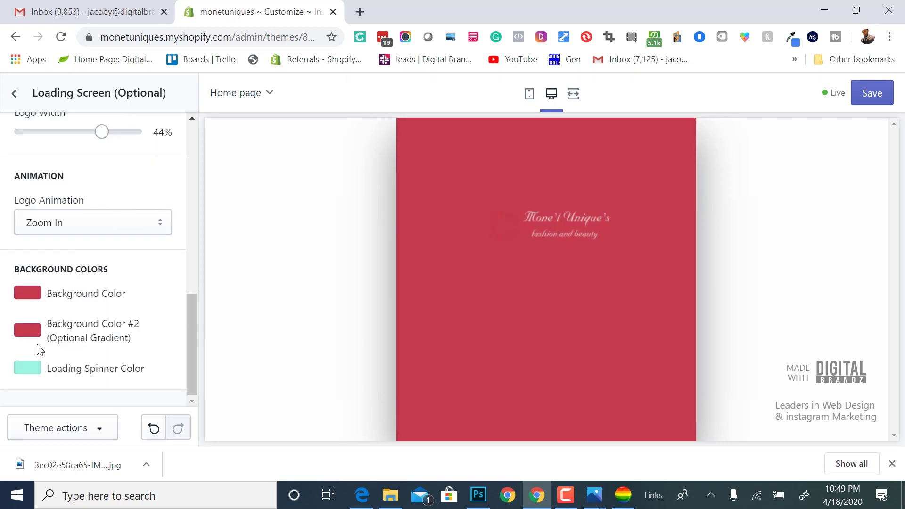
# - Set the loading screen's second gradient background color to black, #000000, and save the theme changes
pyautogui.click(27, 330)
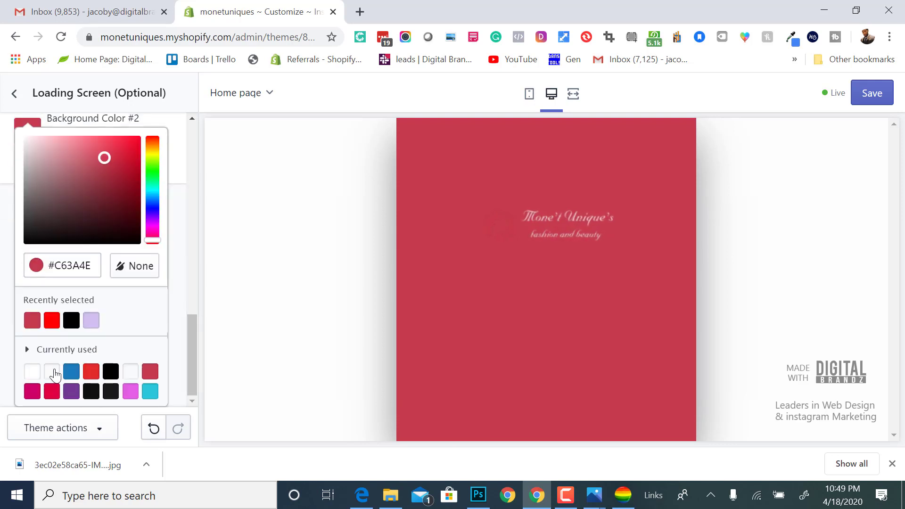
pyautogui.click(72, 325)
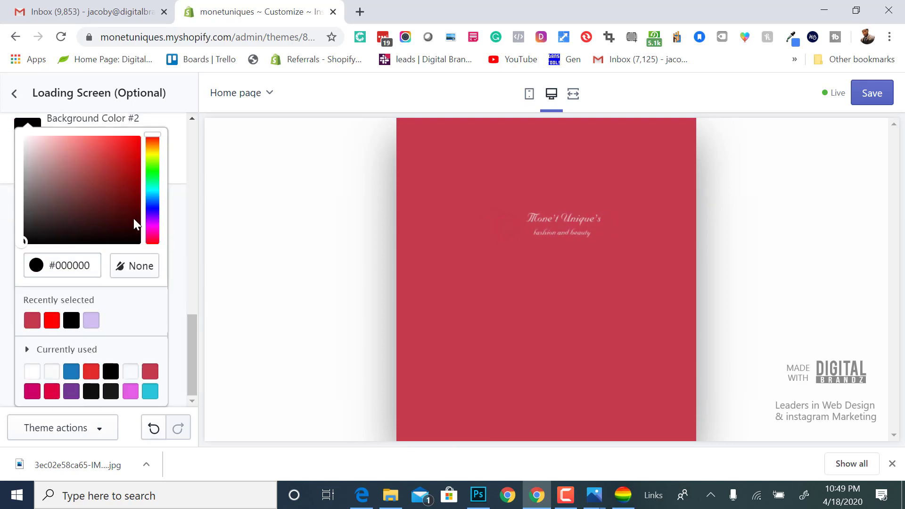
pyautogui.click(176, 169)
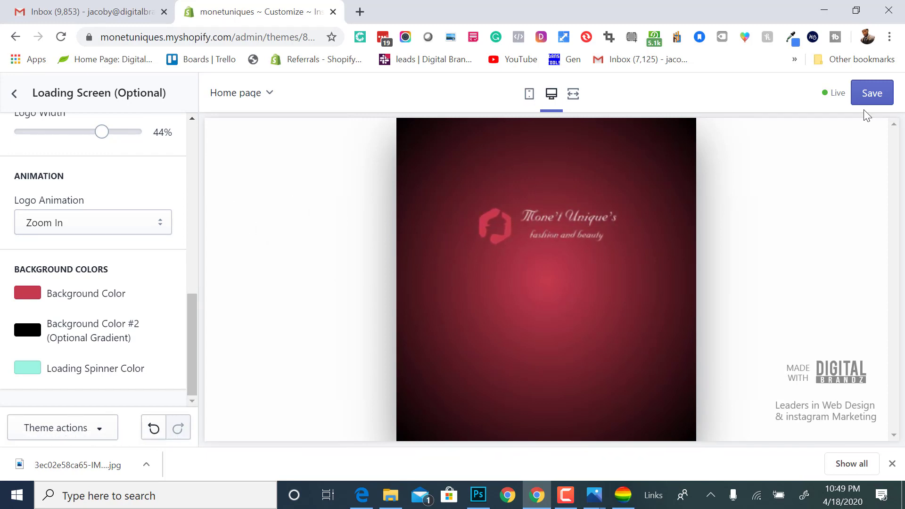
pyautogui.click(875, 102)
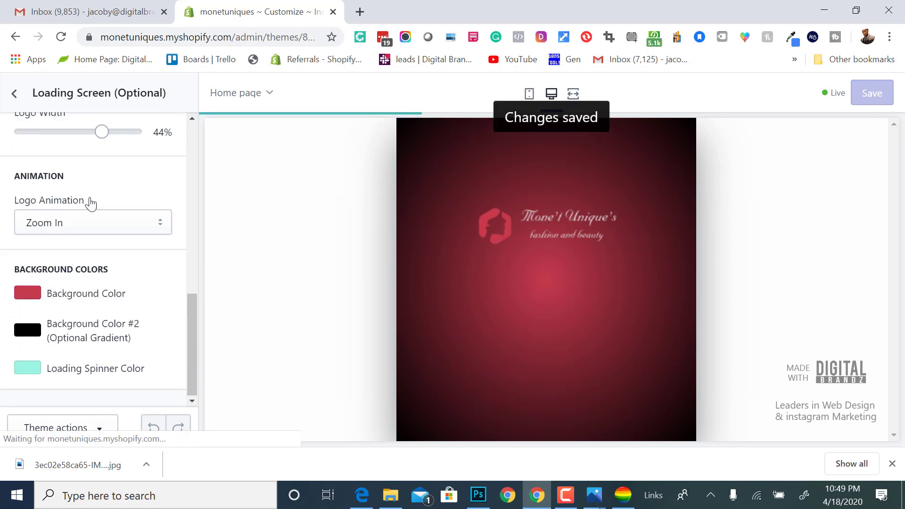
# - Try the Fade In and Up, Rotate In, Light Speed In and hinge logo animations on the loading screen, returning to Zoom In
pyautogui.click(98, 229)
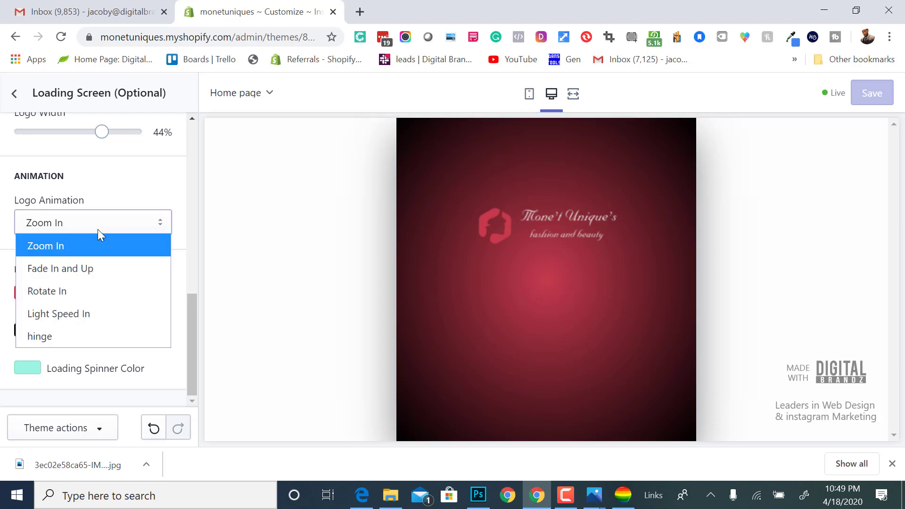
pyautogui.click(101, 260)
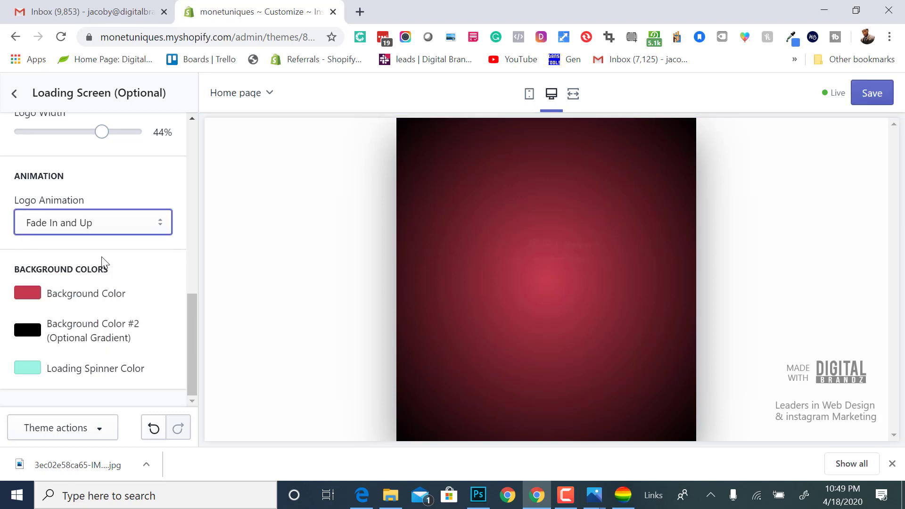
pyautogui.click(108, 222)
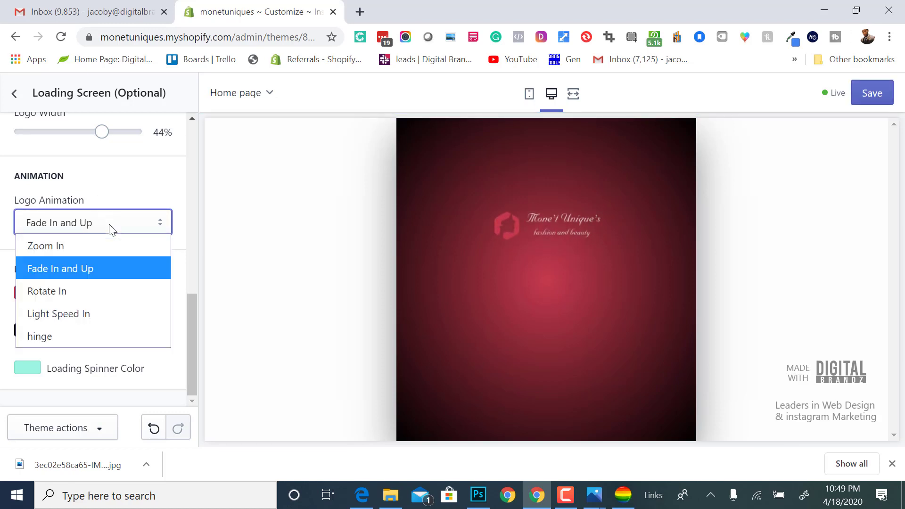
pyautogui.click(108, 293)
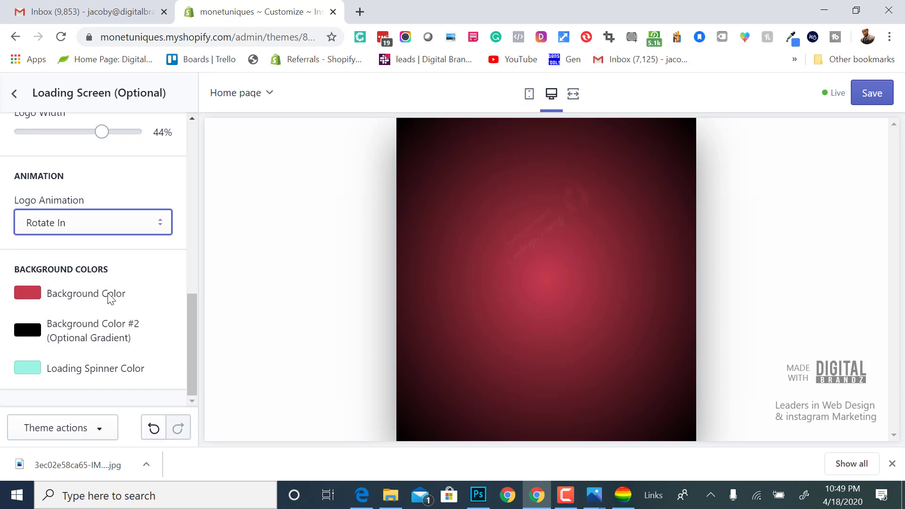
pyautogui.click(109, 229)
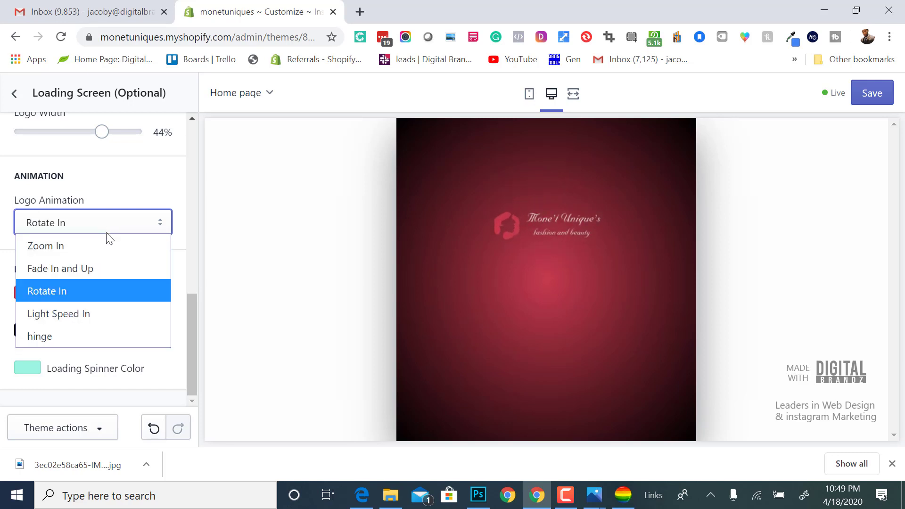
pyautogui.click(95, 322)
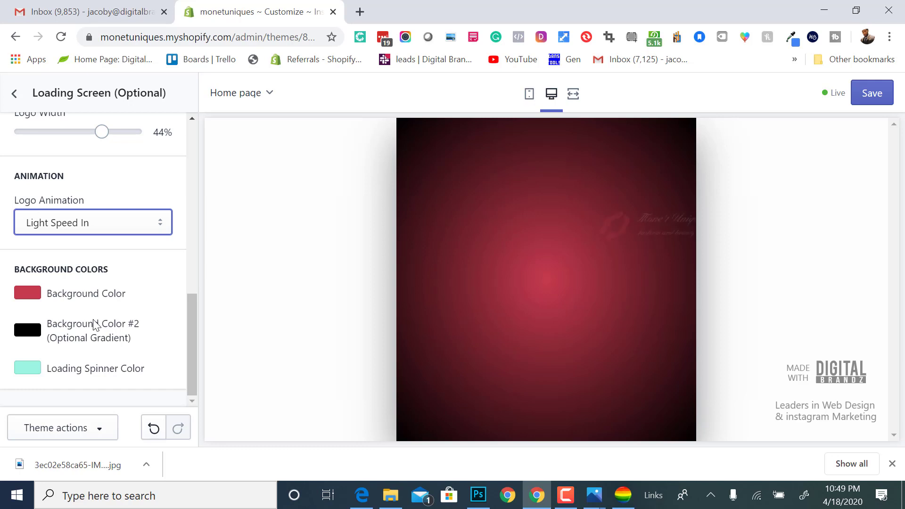
pyautogui.click(105, 234)
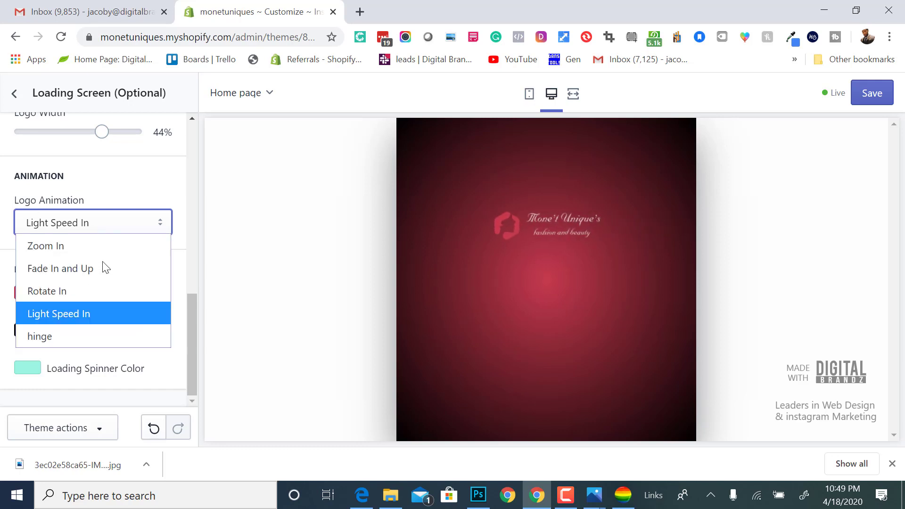
pyautogui.click(111, 338)
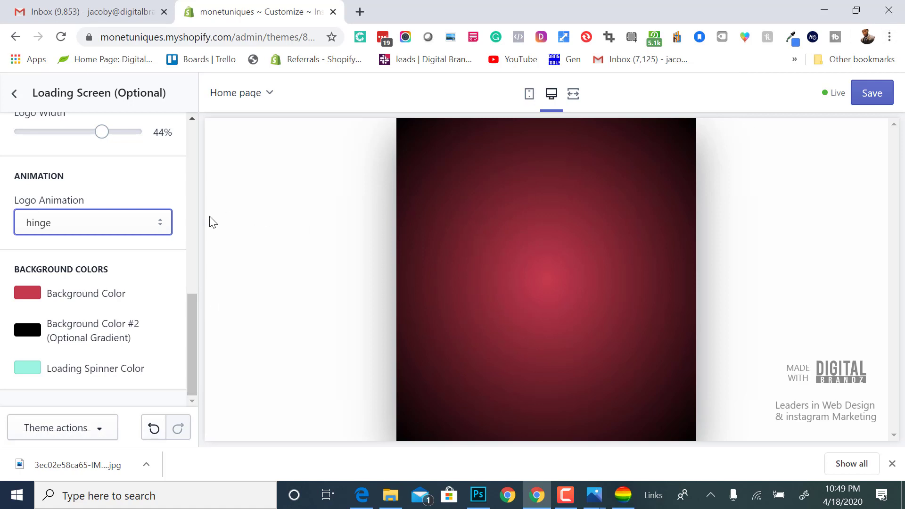
pyautogui.click(143, 235)
pyautogui.click(142, 246)
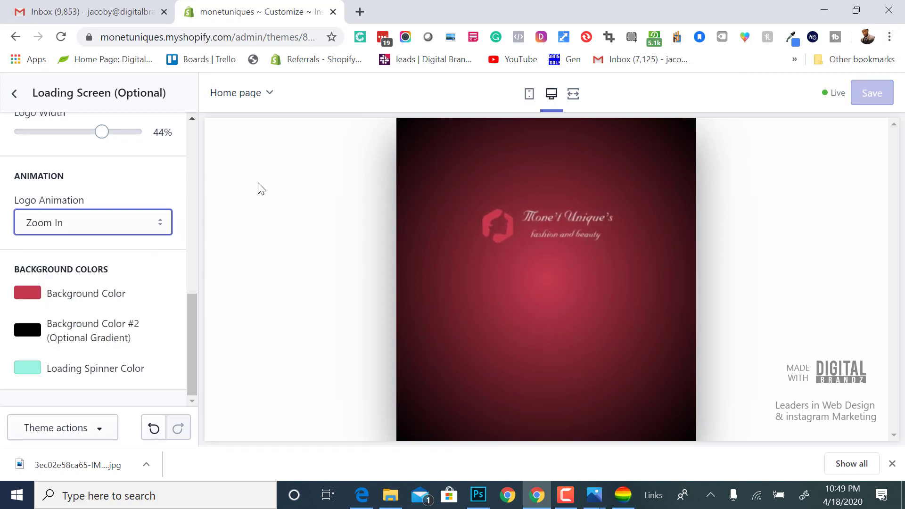
# - Set the loading screen's logo animation to Fade In and Up and save the theme changes
pyautogui.click(84, 234)
pyautogui.click(91, 265)
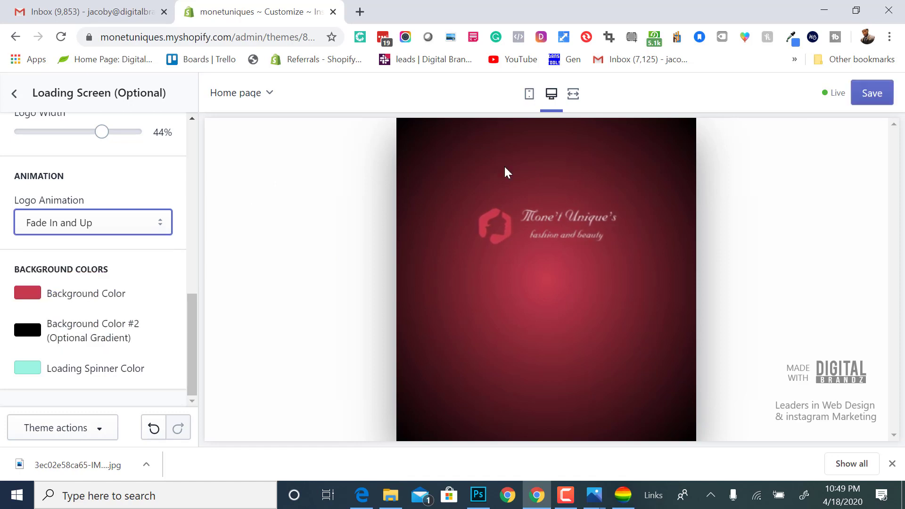
pyautogui.click(866, 94)
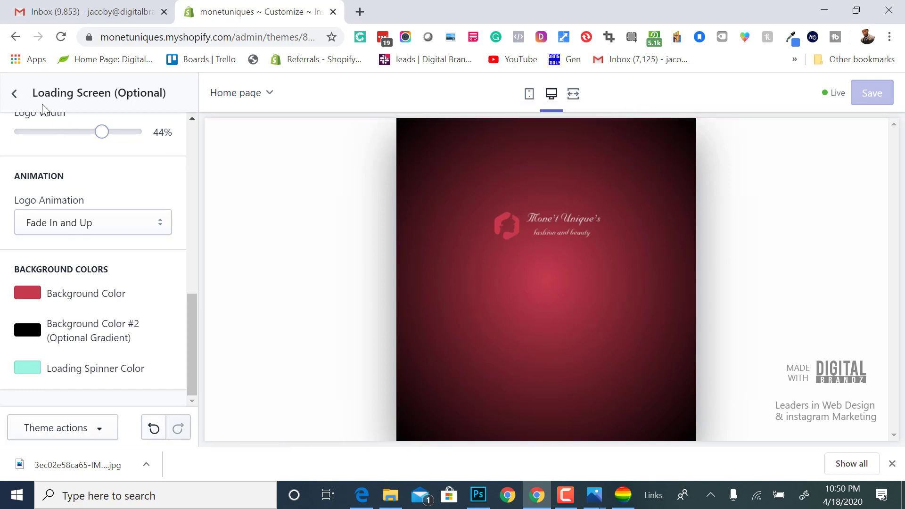
# - Leave the loading screen settings and the theme editor, and view the live Instashop 9.3 theme on the Themes page
pyautogui.click(19, 96)
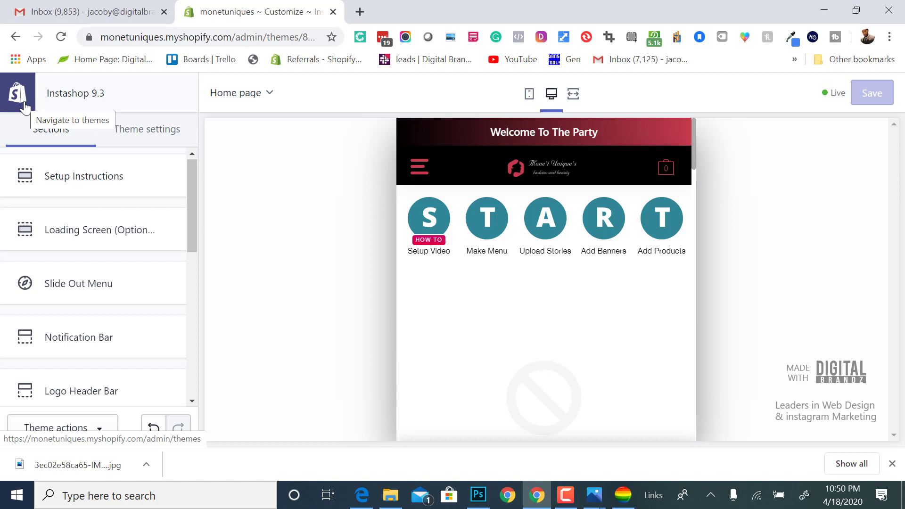
pyautogui.click(25, 108)
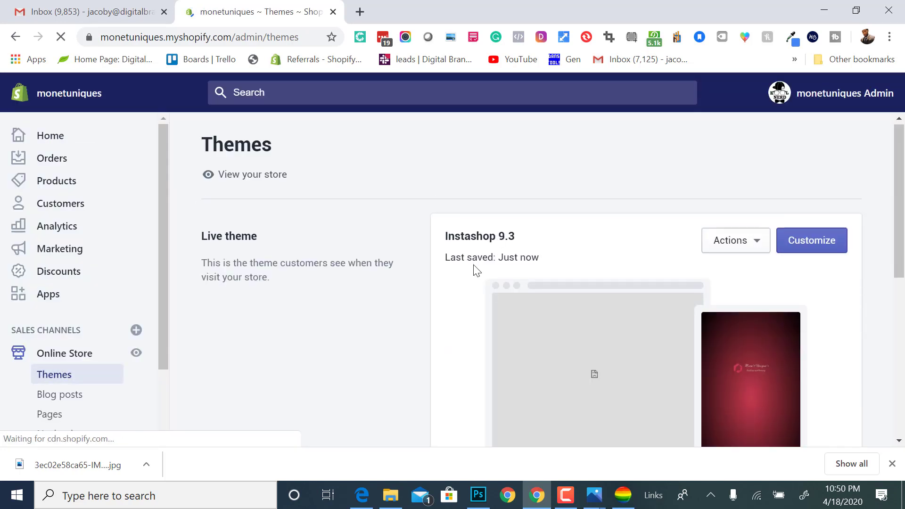
pyautogui.scroll(-1, 473, 269)
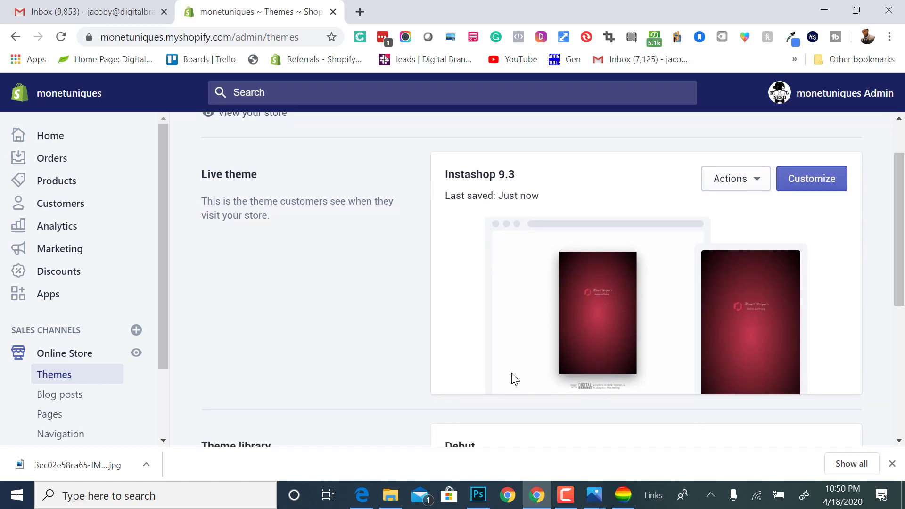
pyautogui.click(566, 495)
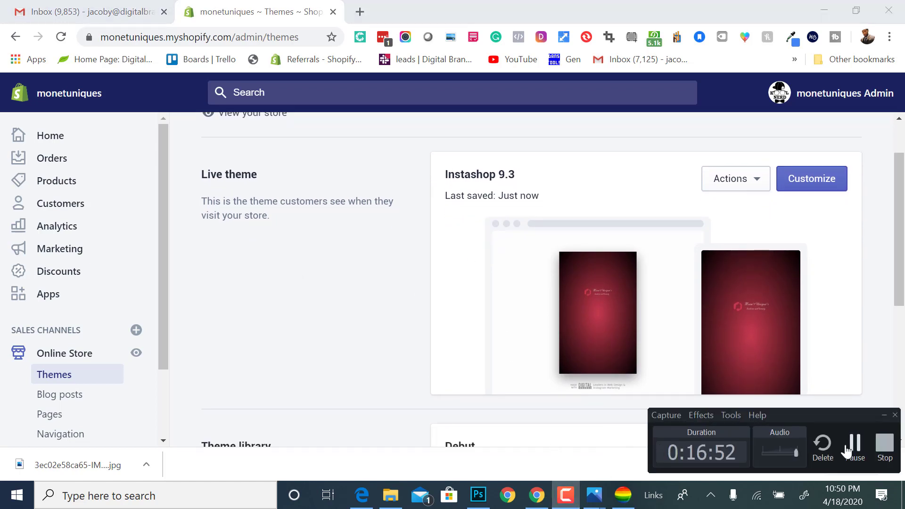